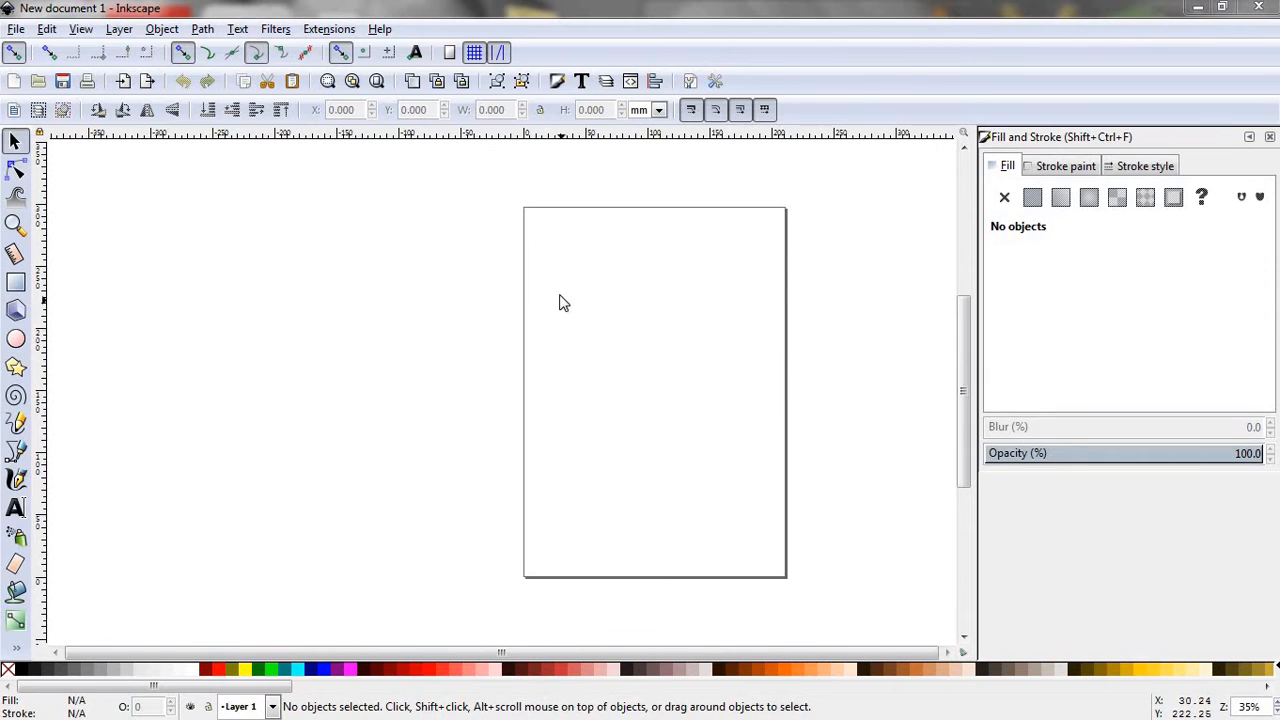
# - Set the page orientation to landscape and the custom page size units to inches in the document properties
pyautogui.click(16, 30)
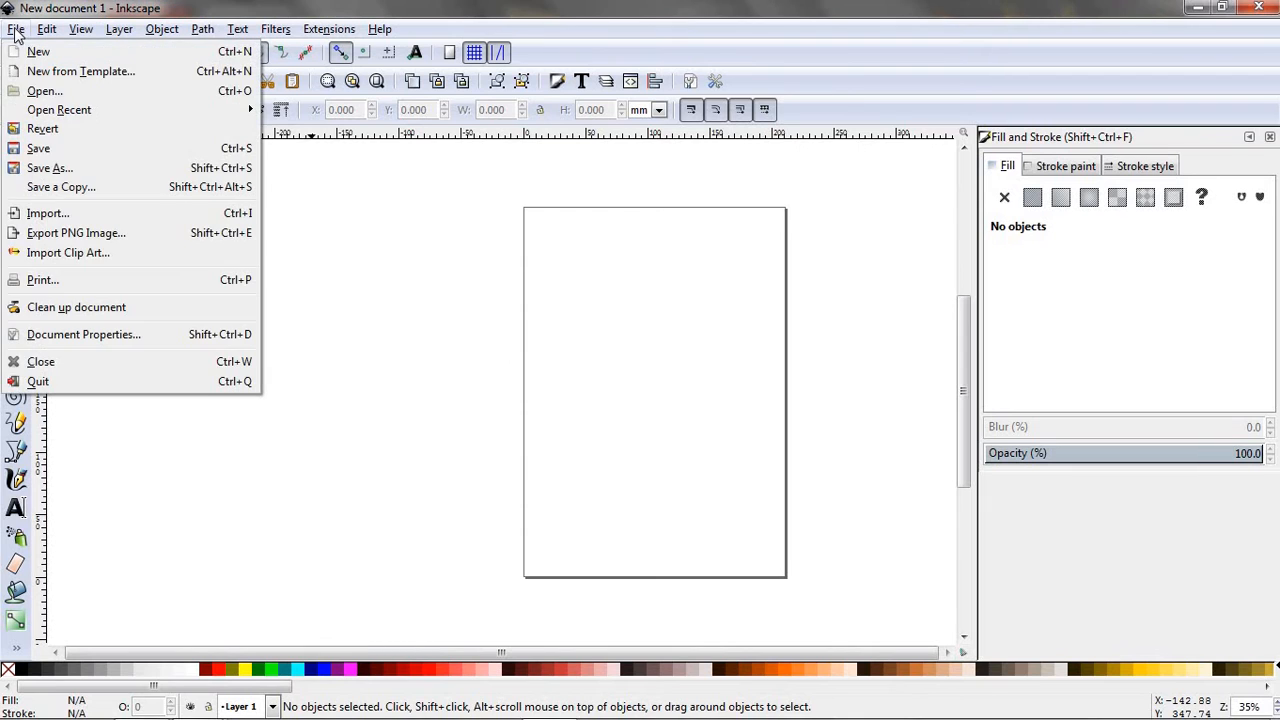
pyautogui.click(140, 340)
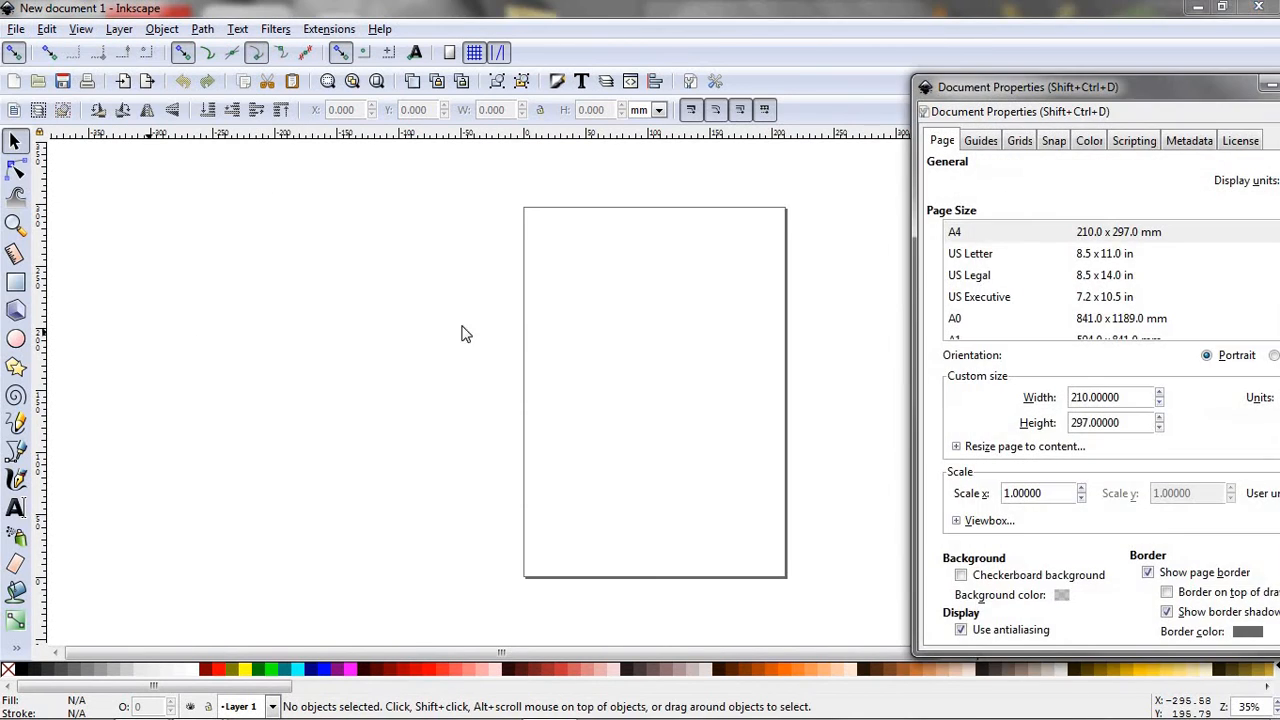
pyautogui.moveTo(1198, 82); pyautogui.dragTo(1051, 46)
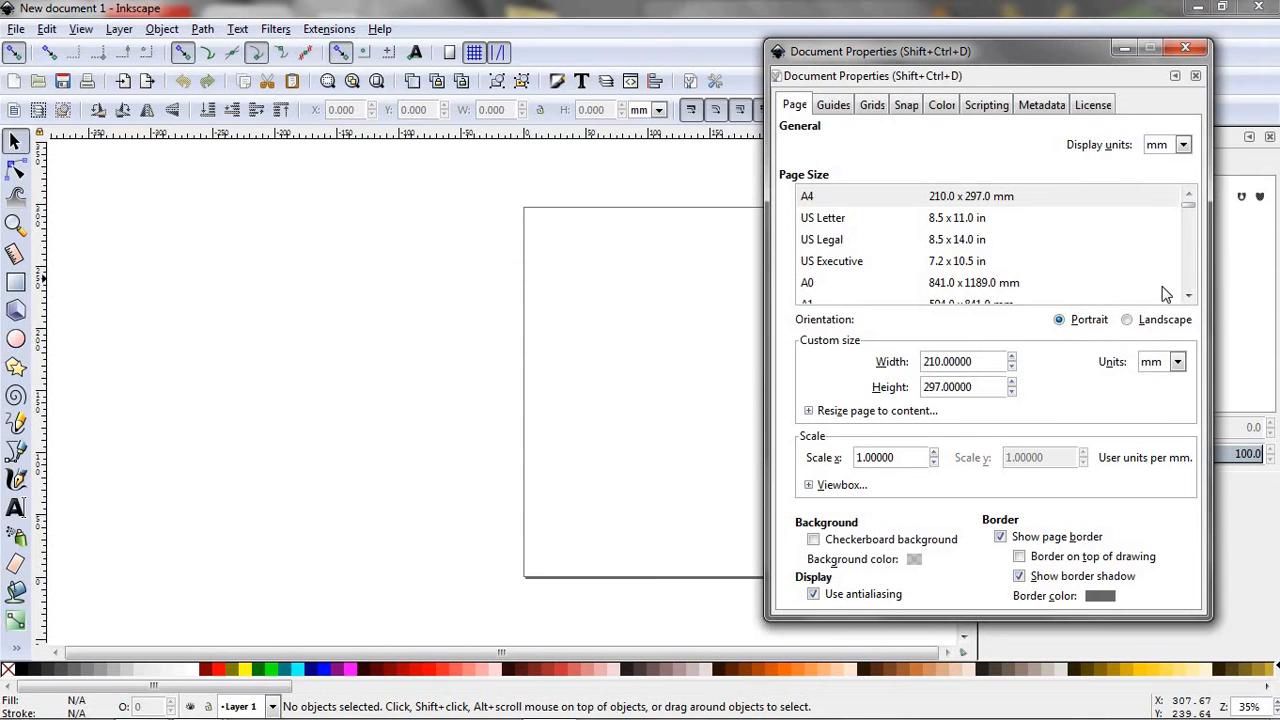
pyautogui.click(1129, 322)
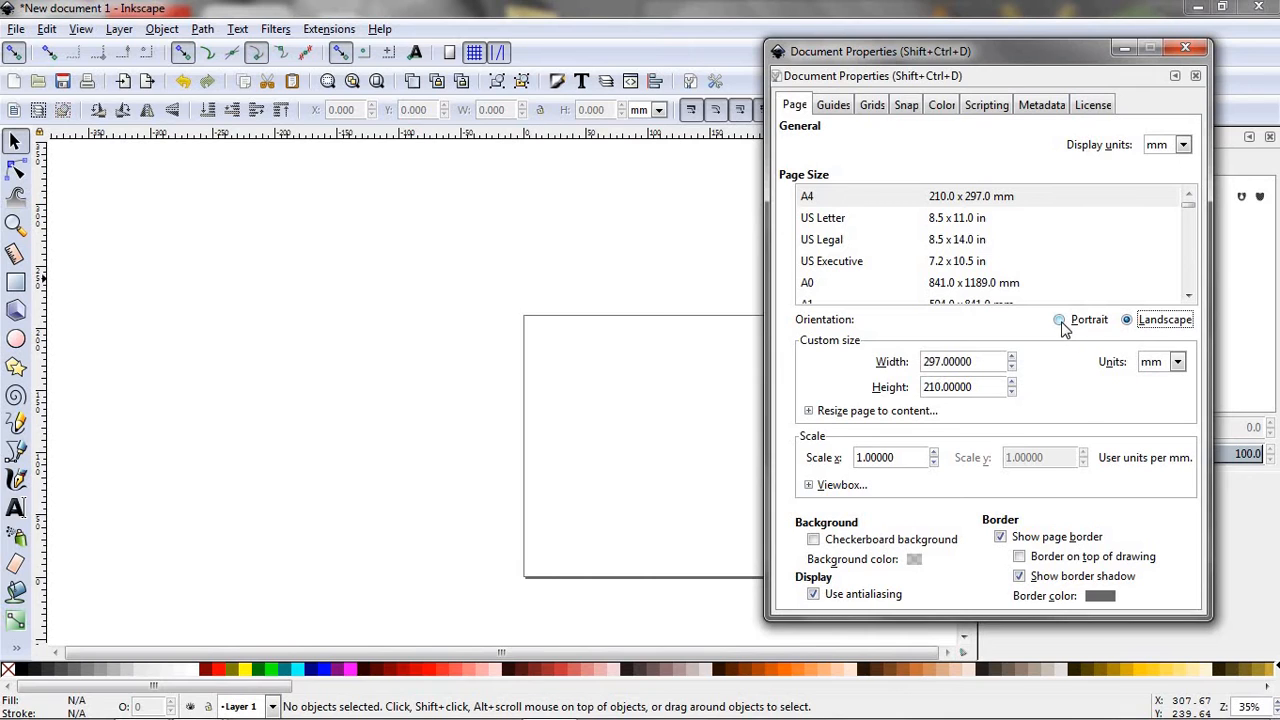
pyautogui.click(1062, 322)
pyautogui.click(1137, 328)
pyautogui.click(1178, 363)
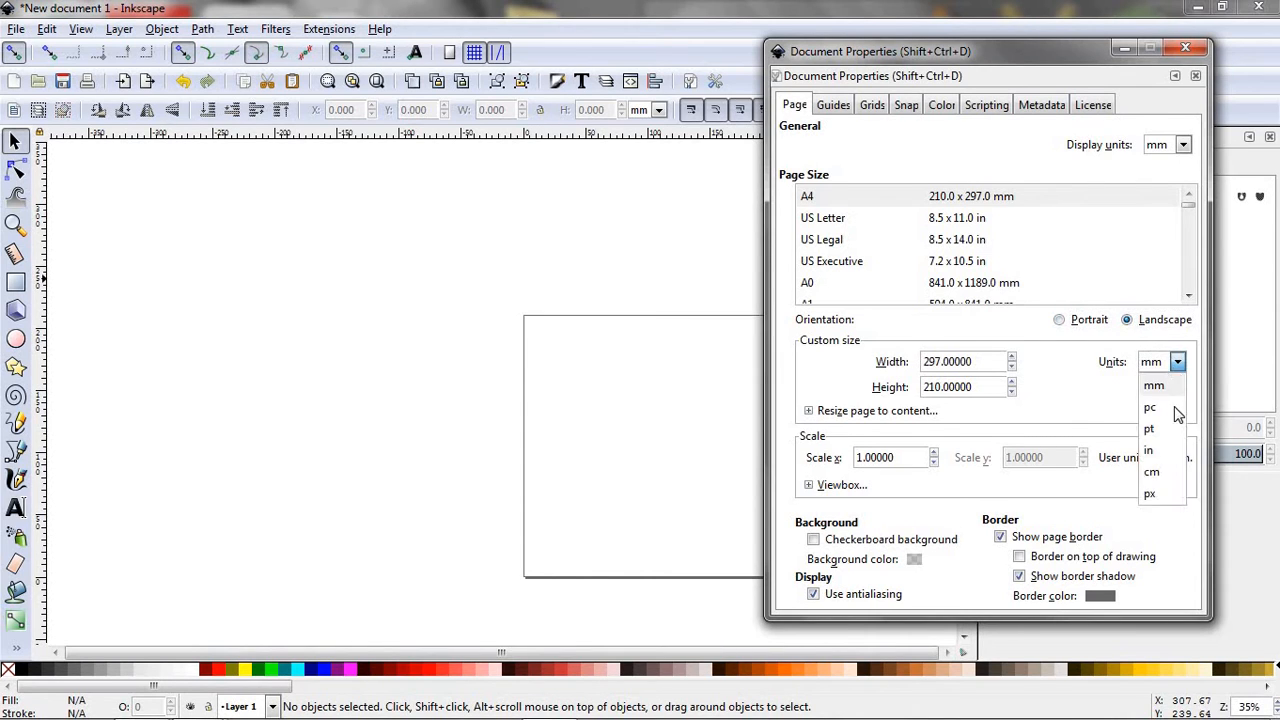
pyautogui.click(1150, 451)
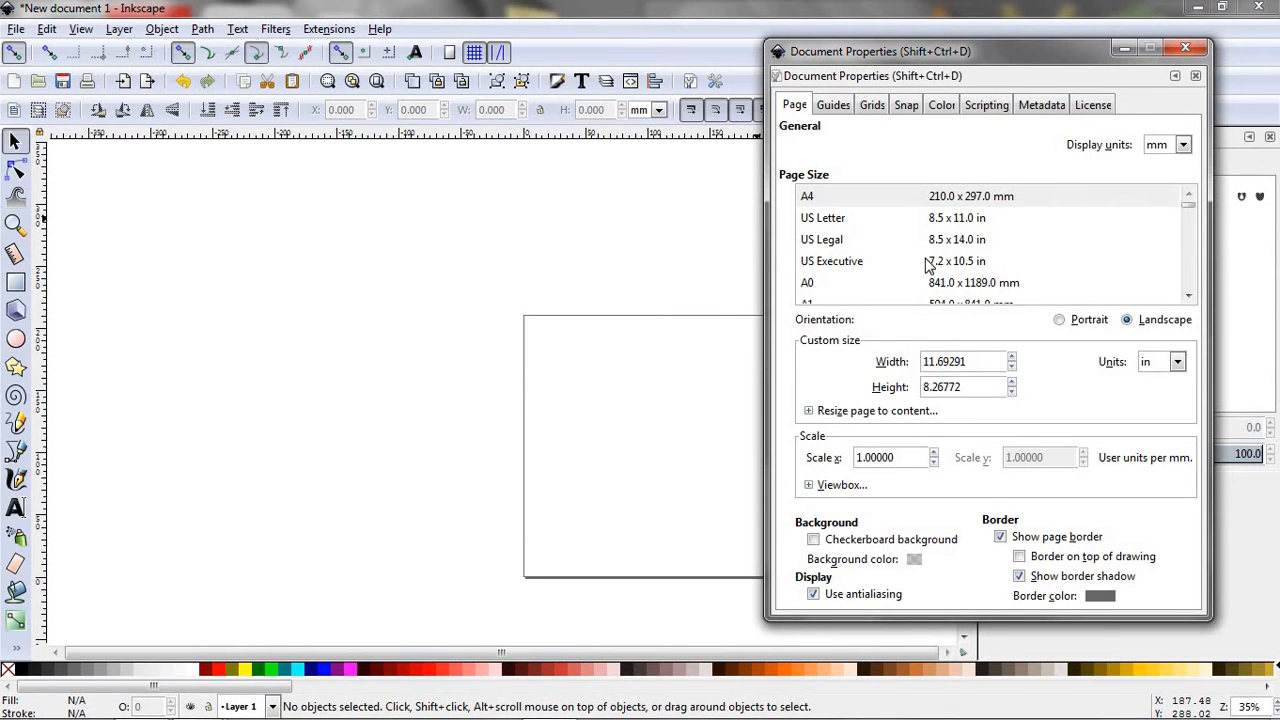
# - Look through the preset page sizes and the guide, grid, snap, color and scripting settings, and close the document properties
pyautogui.scroll(-1, 930, 265)
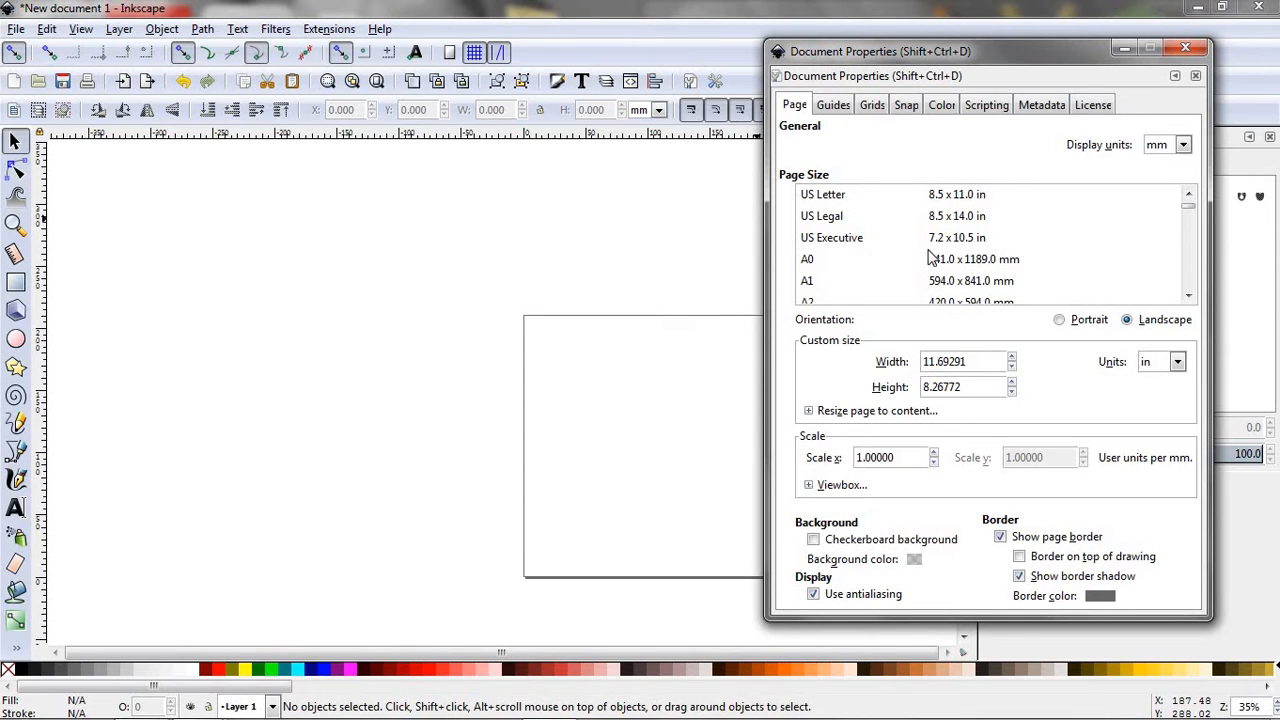
pyautogui.scroll(-3, 973, 286)
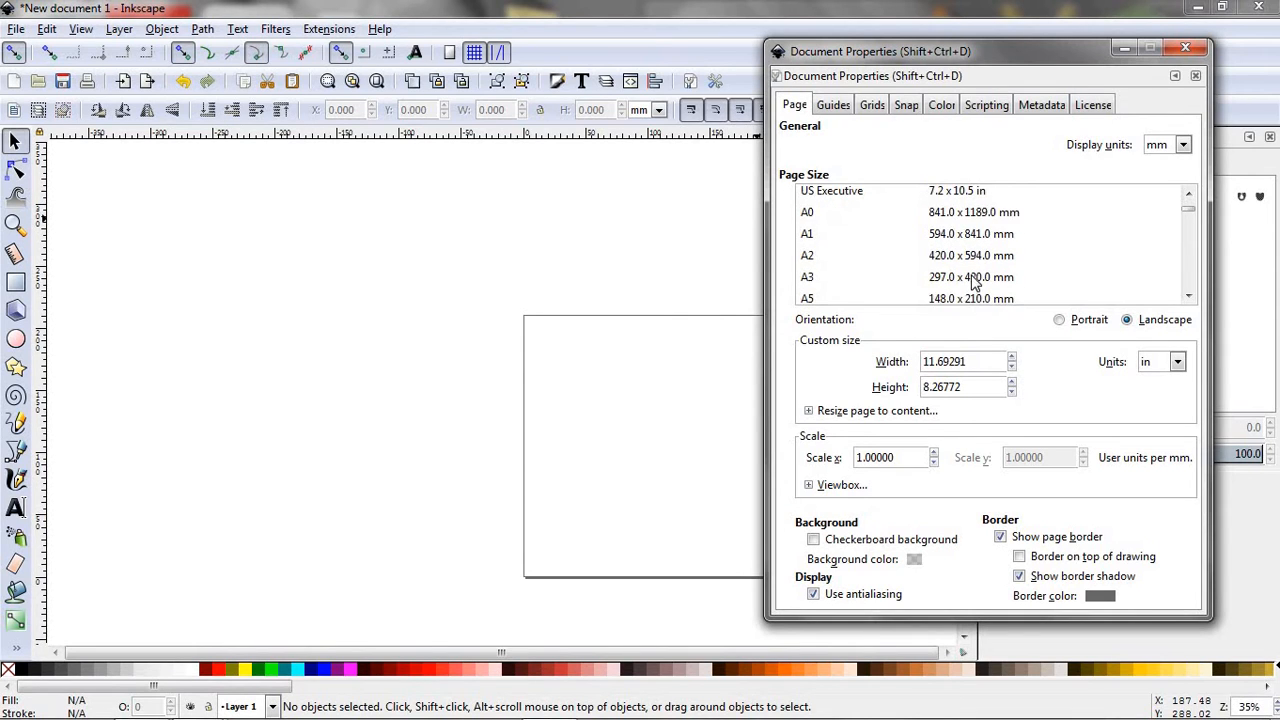
pyautogui.scroll(-6, 973, 286)
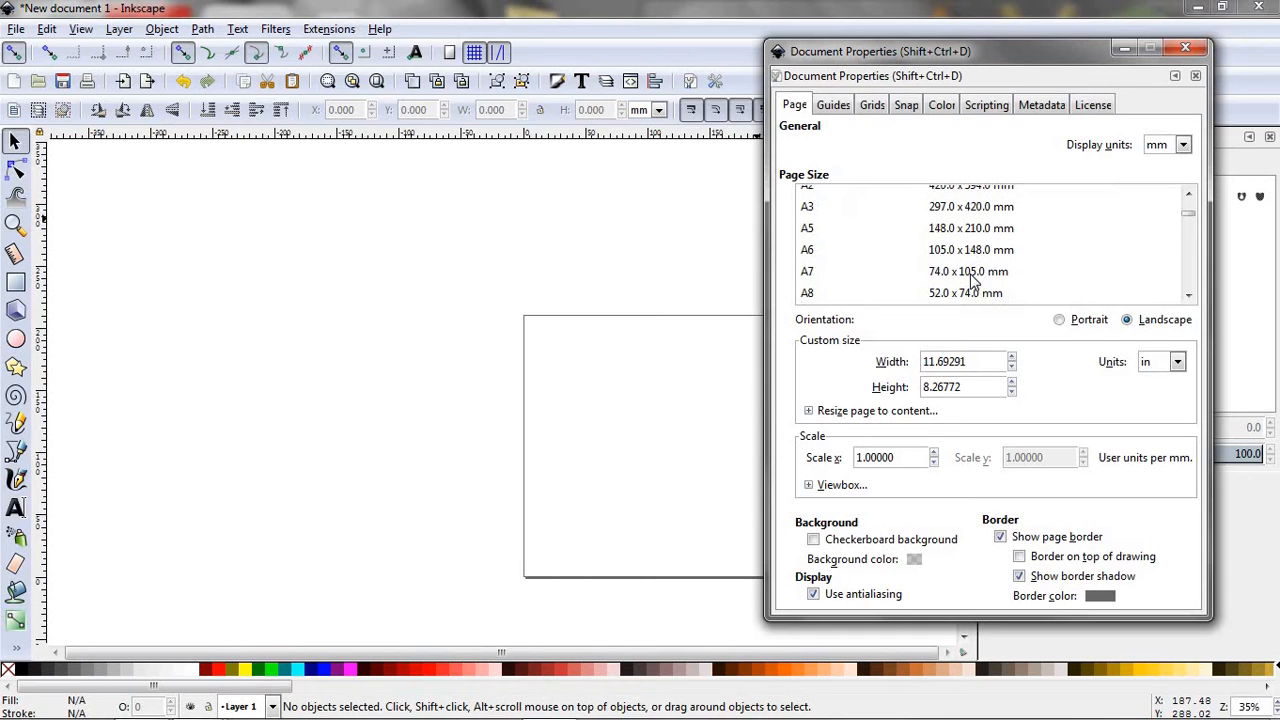
pyautogui.scroll(-1, 973, 284)
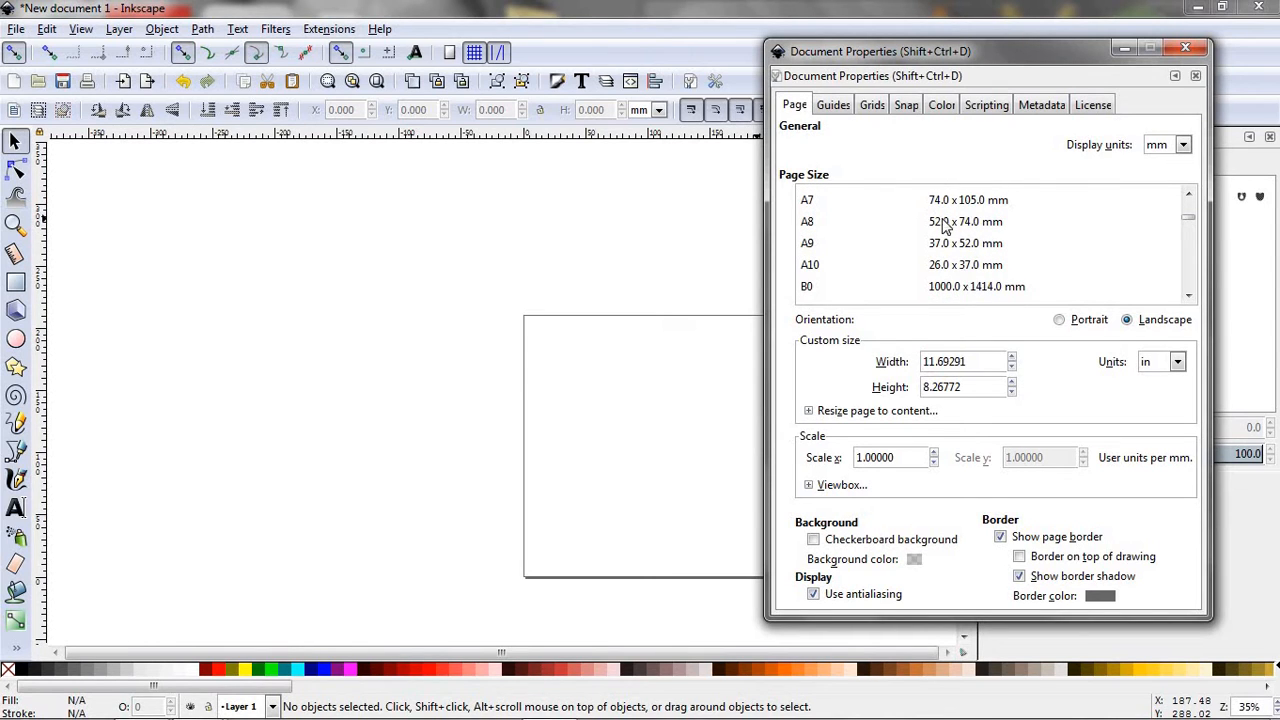
pyautogui.click(838, 108)
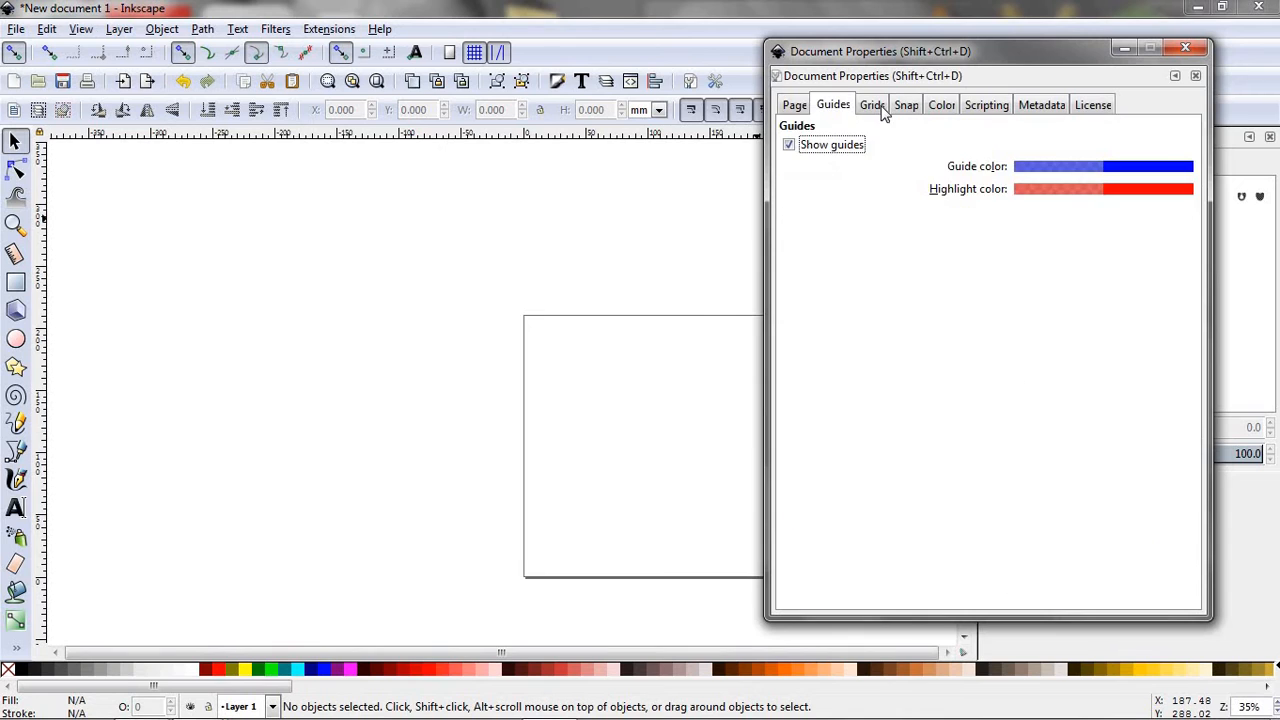
pyautogui.click(878, 108)
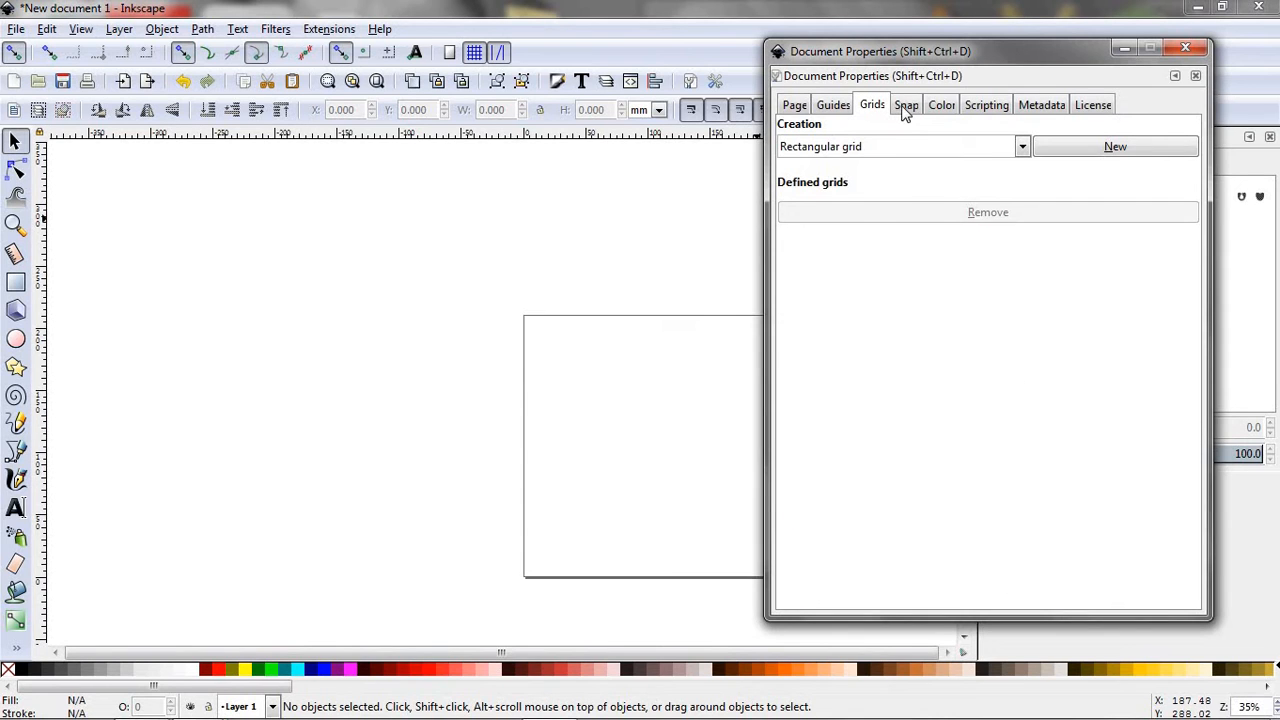
pyautogui.click(905, 108)
pyautogui.click(922, 110)
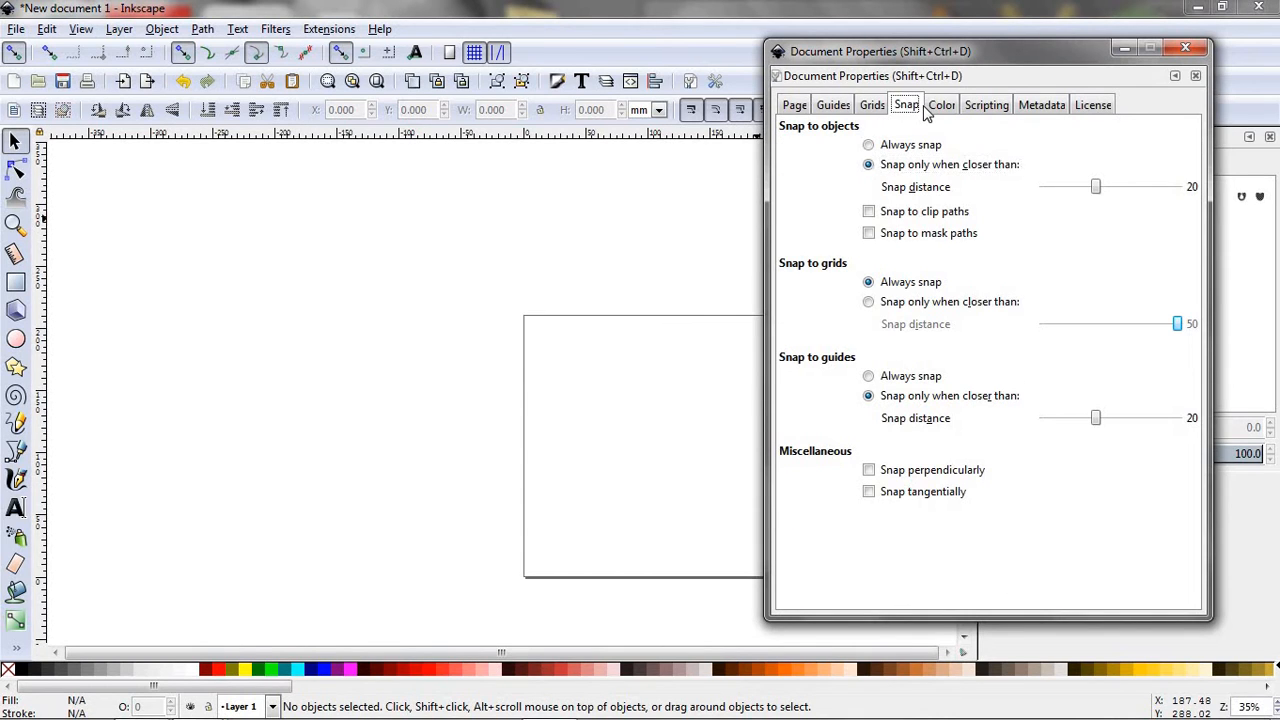
pyautogui.click(935, 110)
pyautogui.click(1008, 108)
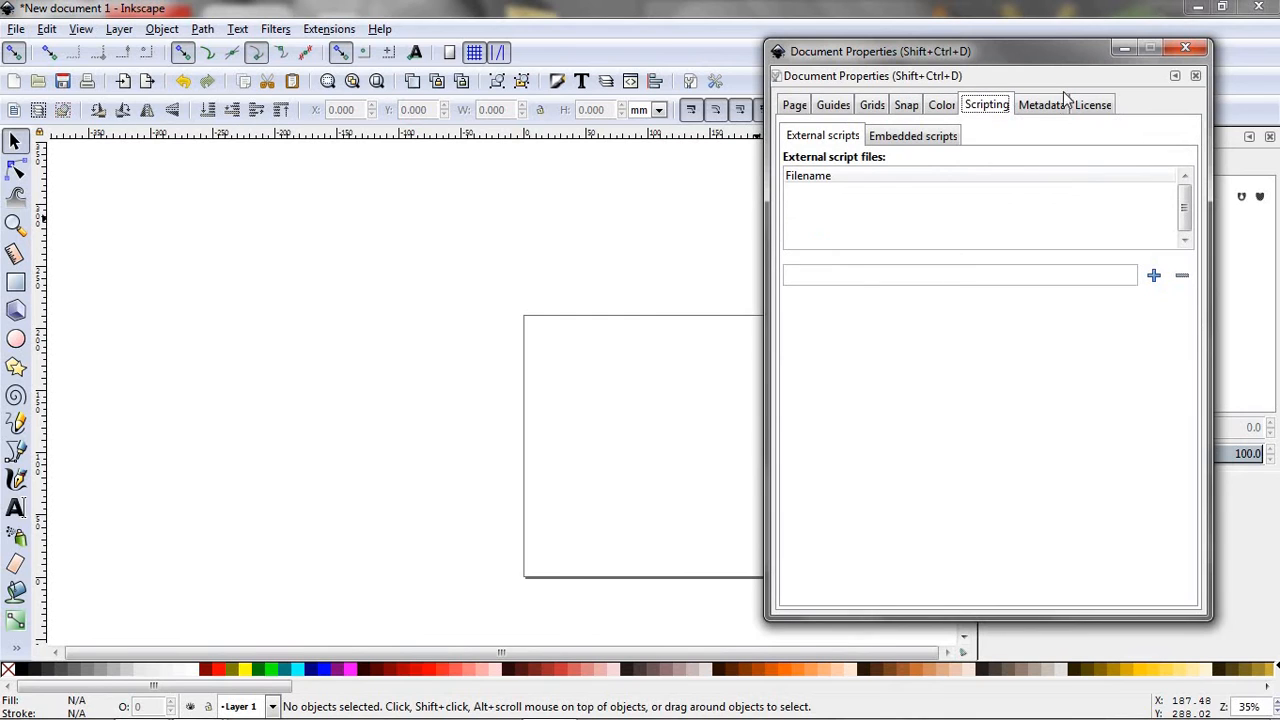
pyautogui.click(795, 106)
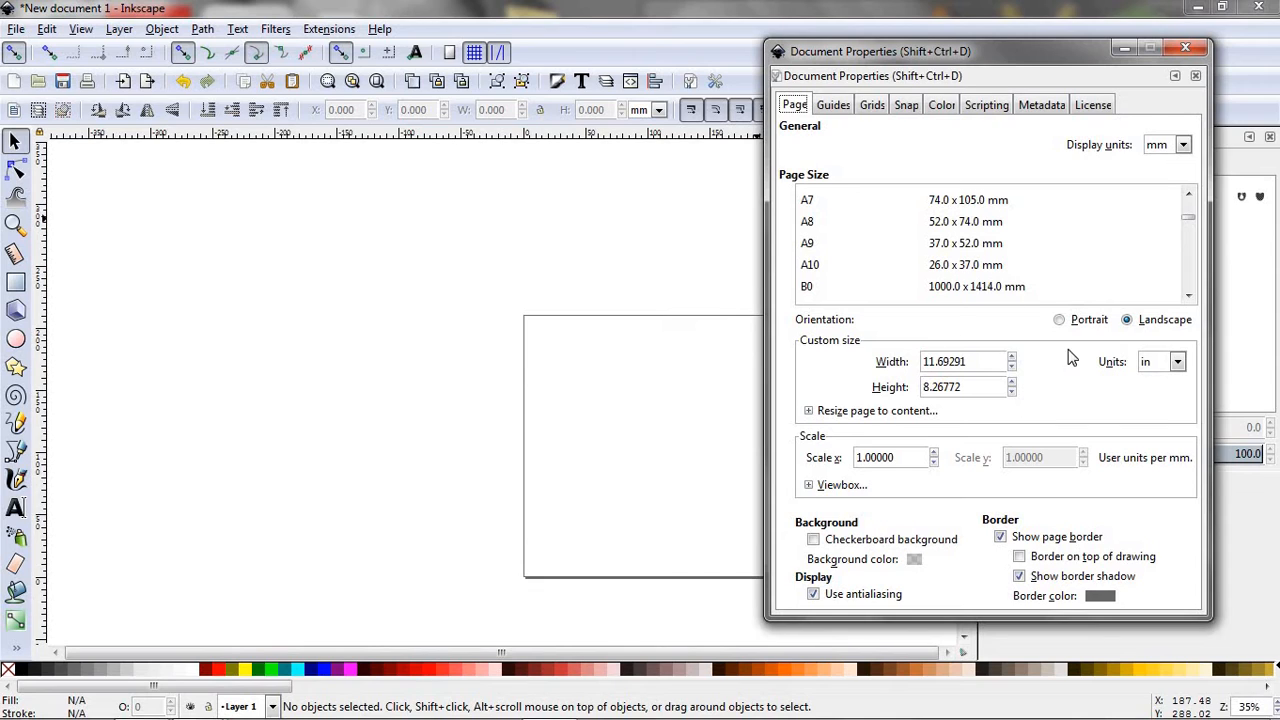
pyautogui.click(1185, 48)
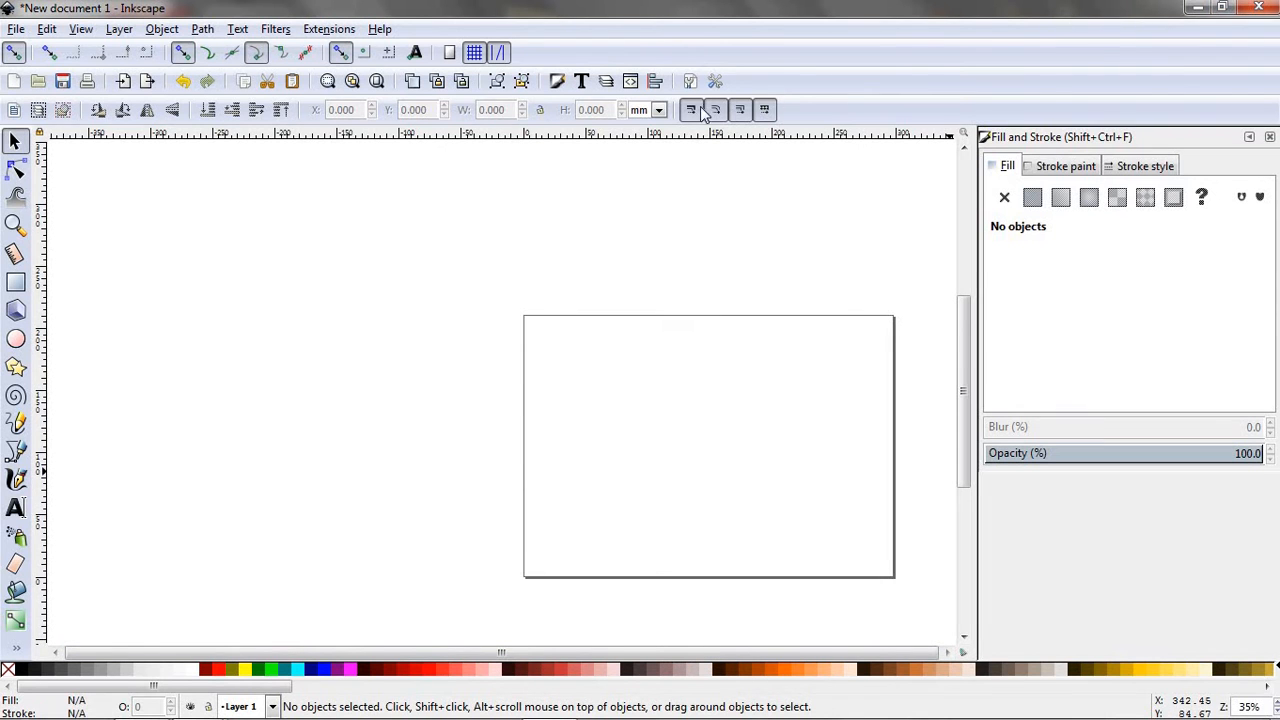
# - Open the pic folder from the desktop and arrange it side by side with the Inkscape window
pyautogui.moveTo(702, 106); pyautogui.dragTo(1, 130)
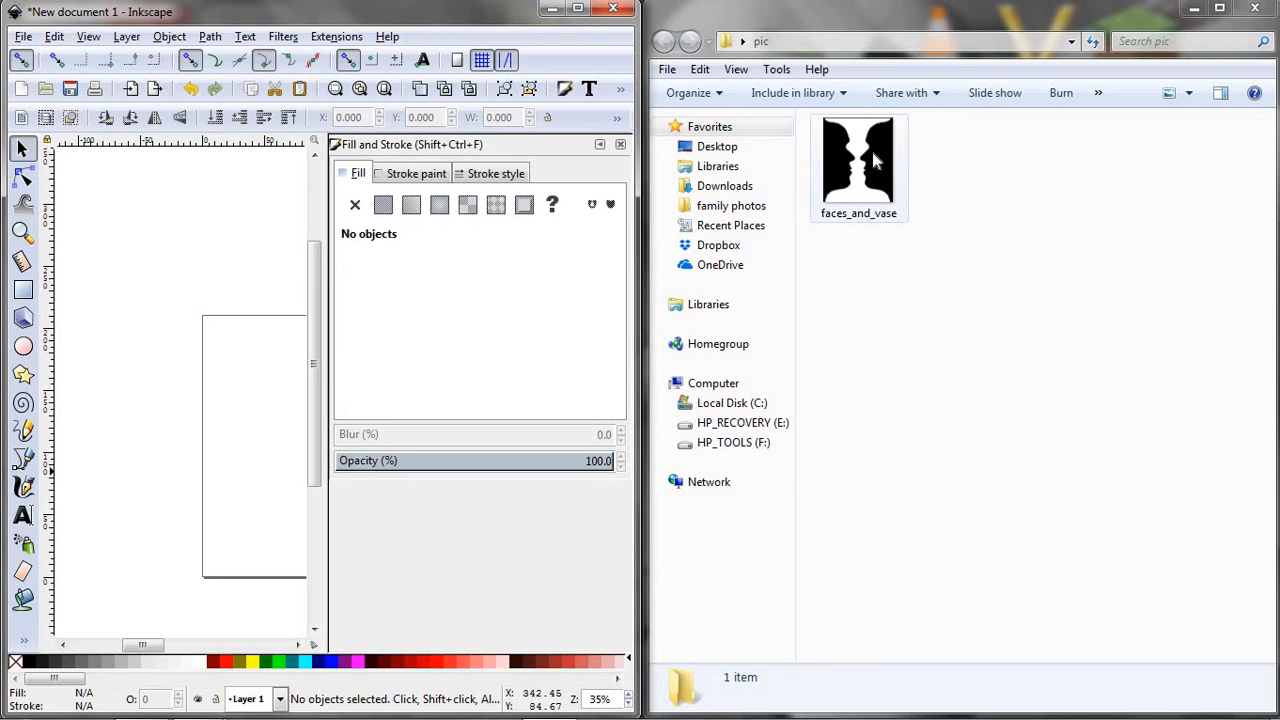
pyautogui.moveTo(875, 160); pyautogui.dragTo(860, 199)
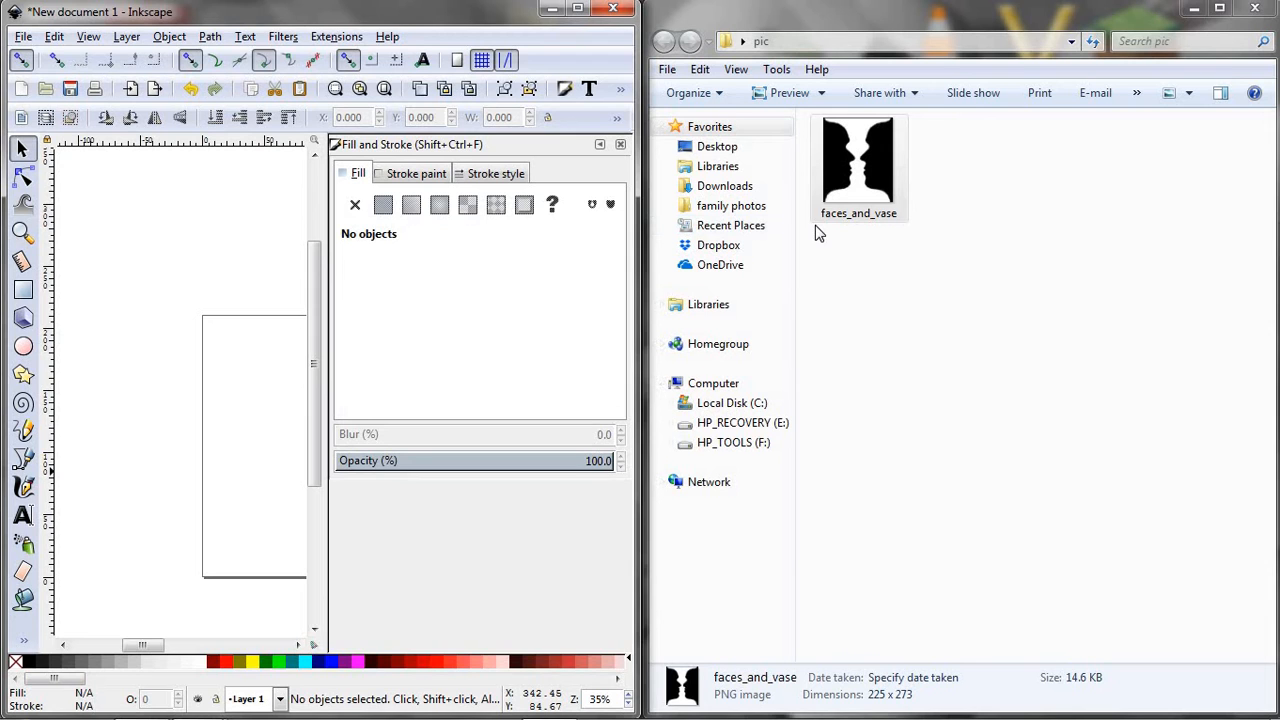
pyautogui.click(1190, 8)
pyautogui.click(552, 8)
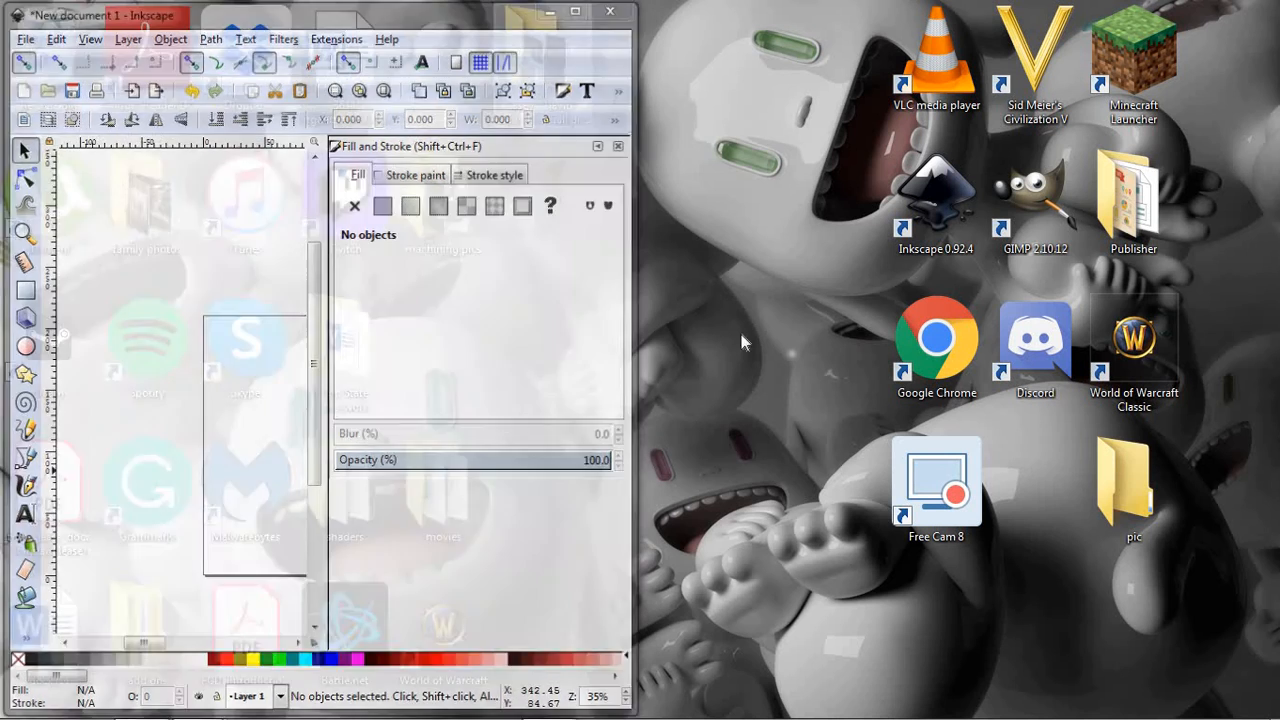
pyautogui.doubleClick(1145, 492)
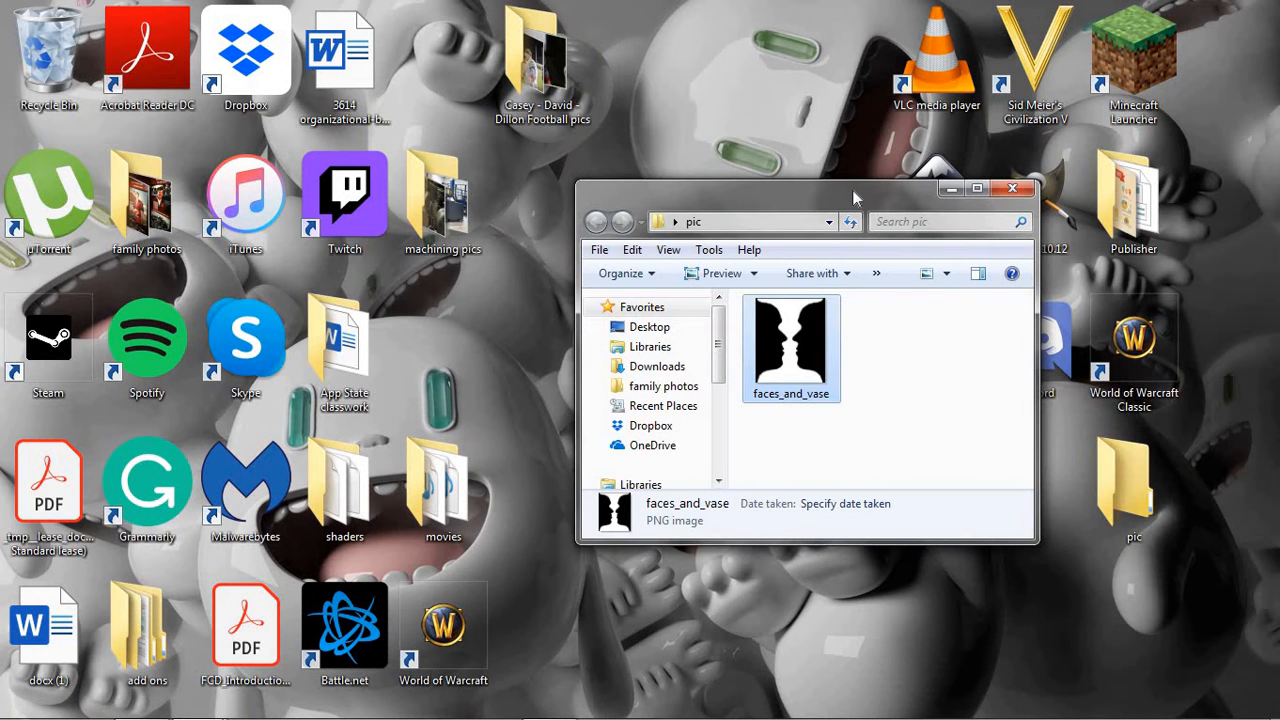
pyautogui.moveTo(855, 197); pyautogui.dragTo(1279, 86)
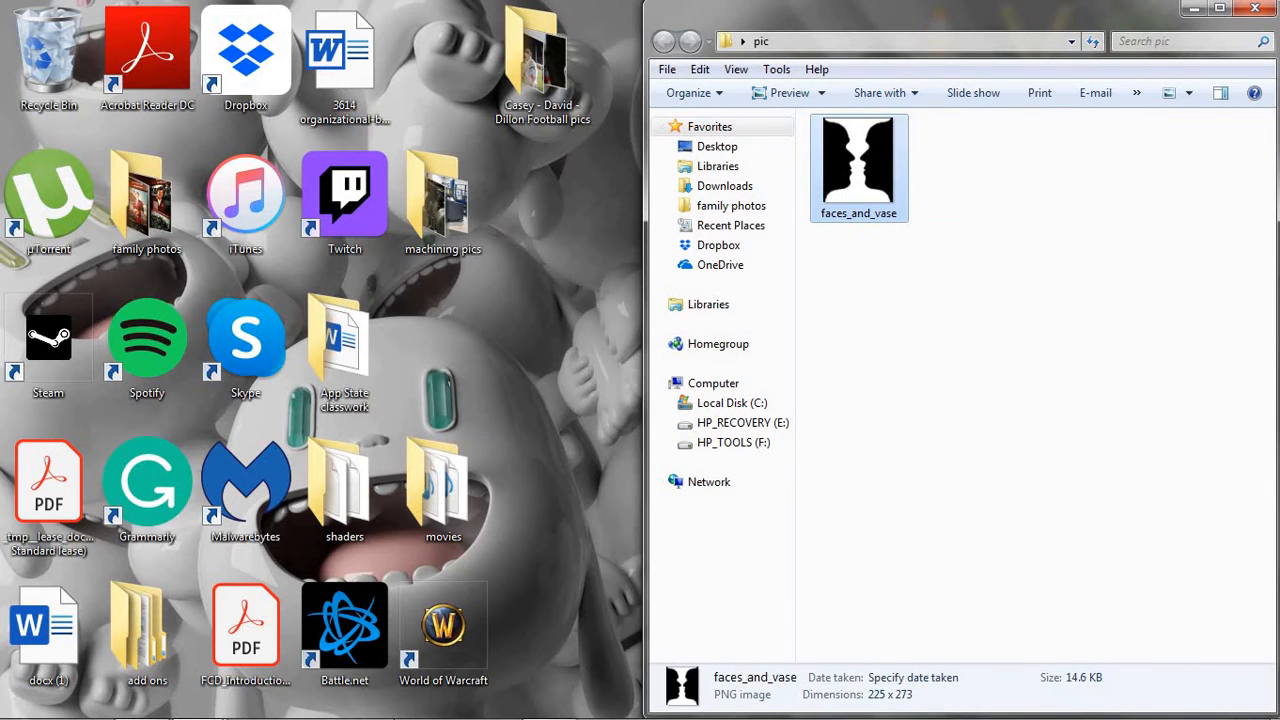
pyautogui.moveTo(490, 712)
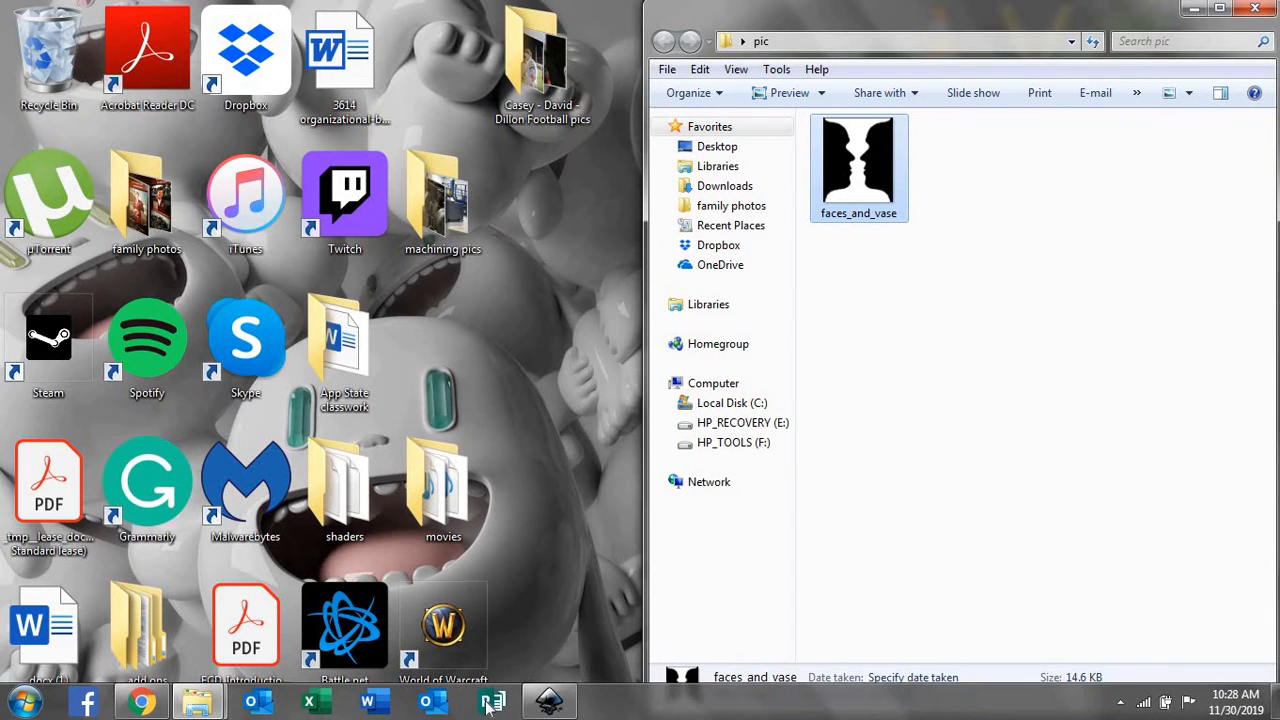
pyautogui.click(540, 706)
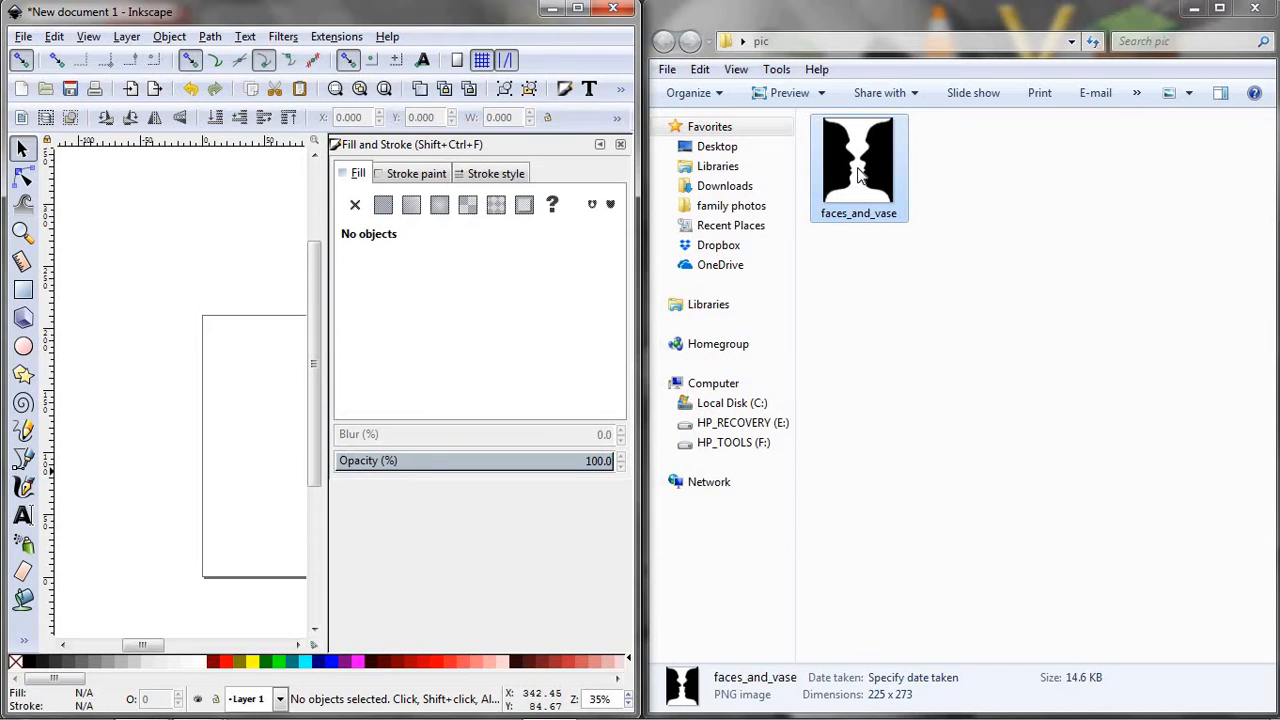
# - Import the faces_and_vase picture from the folder as an embedded image, with DPI from file and smooth rendering
pyautogui.moveTo(858, 175); pyautogui.dragTo(225, 418)
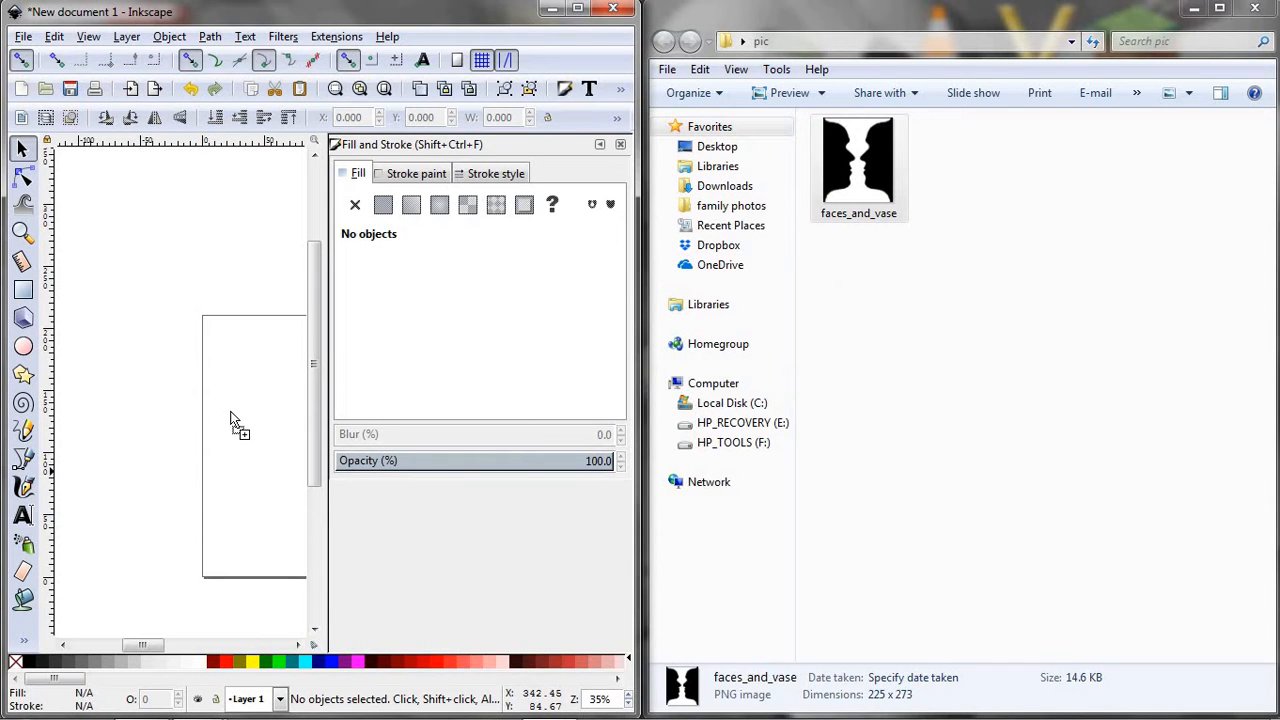
pyautogui.moveTo(238, 401); pyautogui.dragTo(237, 405)
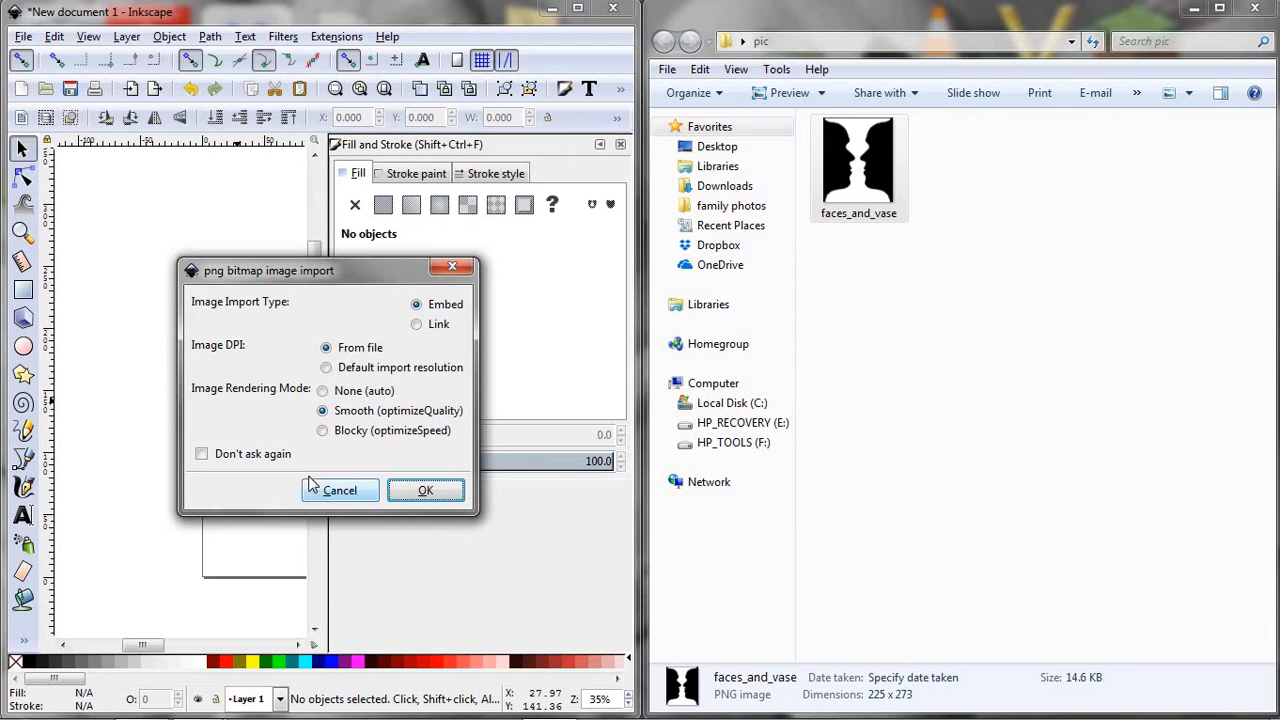
pyautogui.click(426, 492)
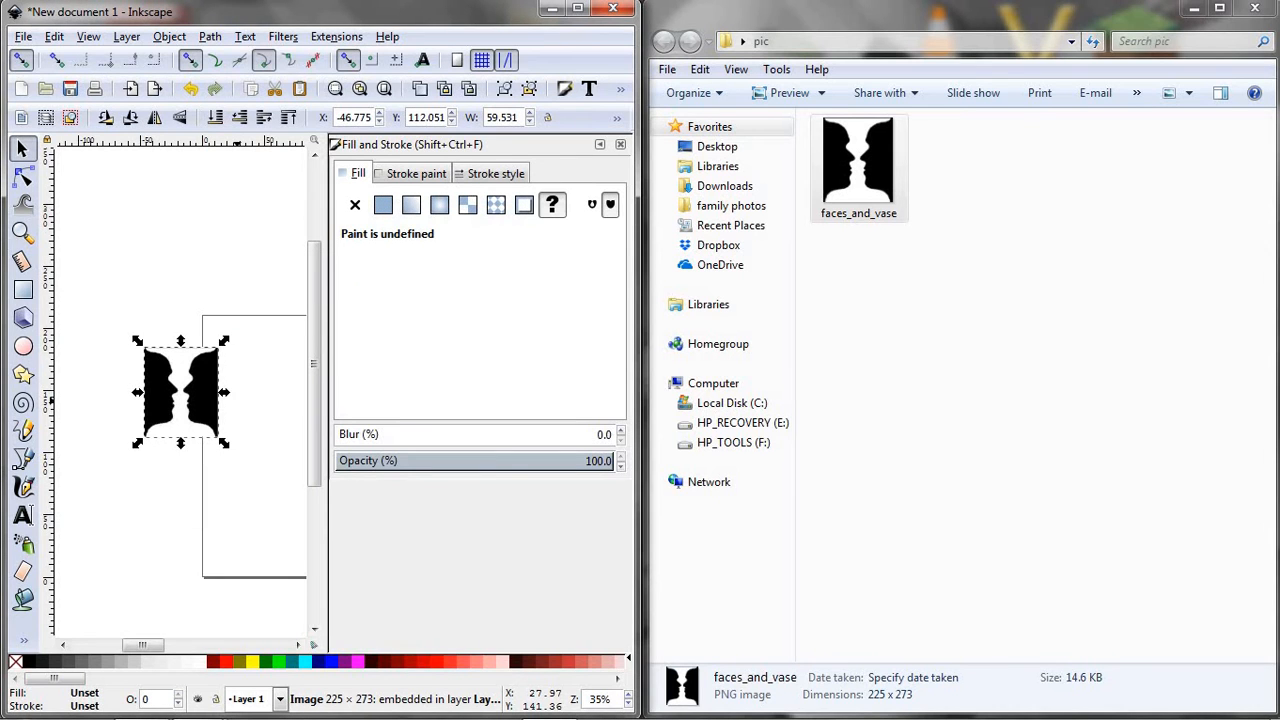
# - Keep the document open without saving and maximize the Inkscape window
pyautogui.click(613, 9)
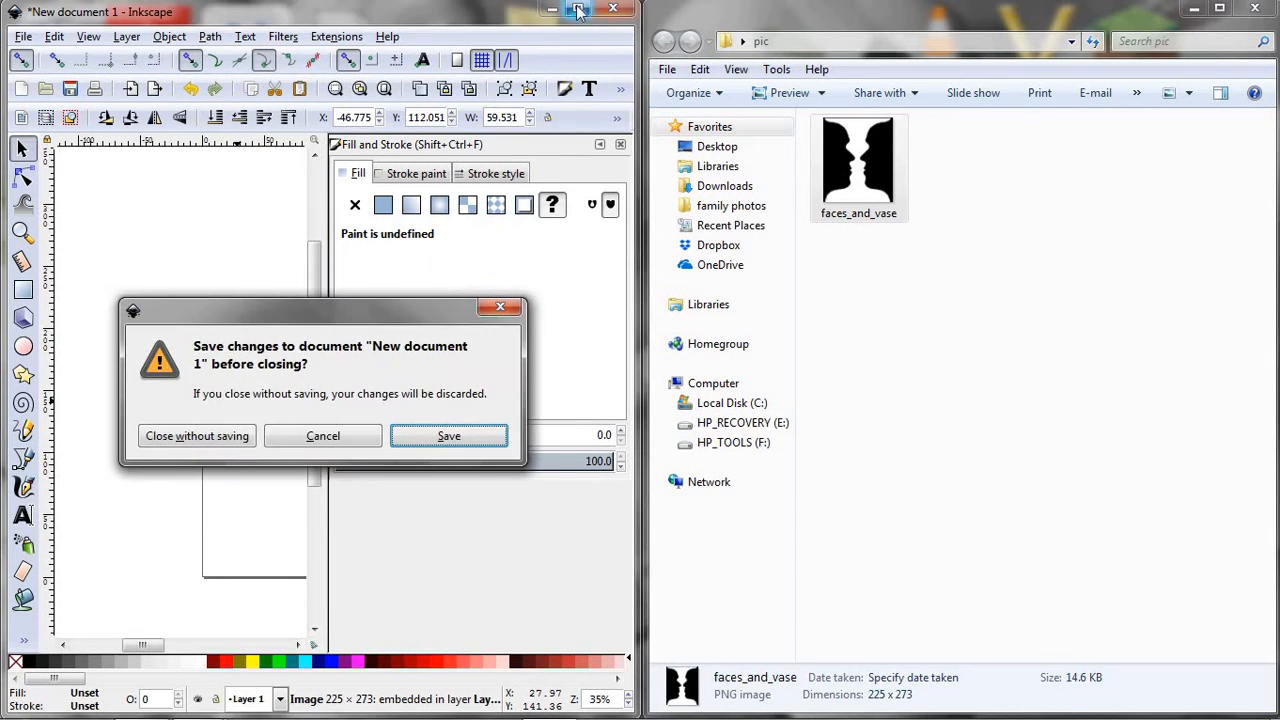
pyautogui.click(313, 438)
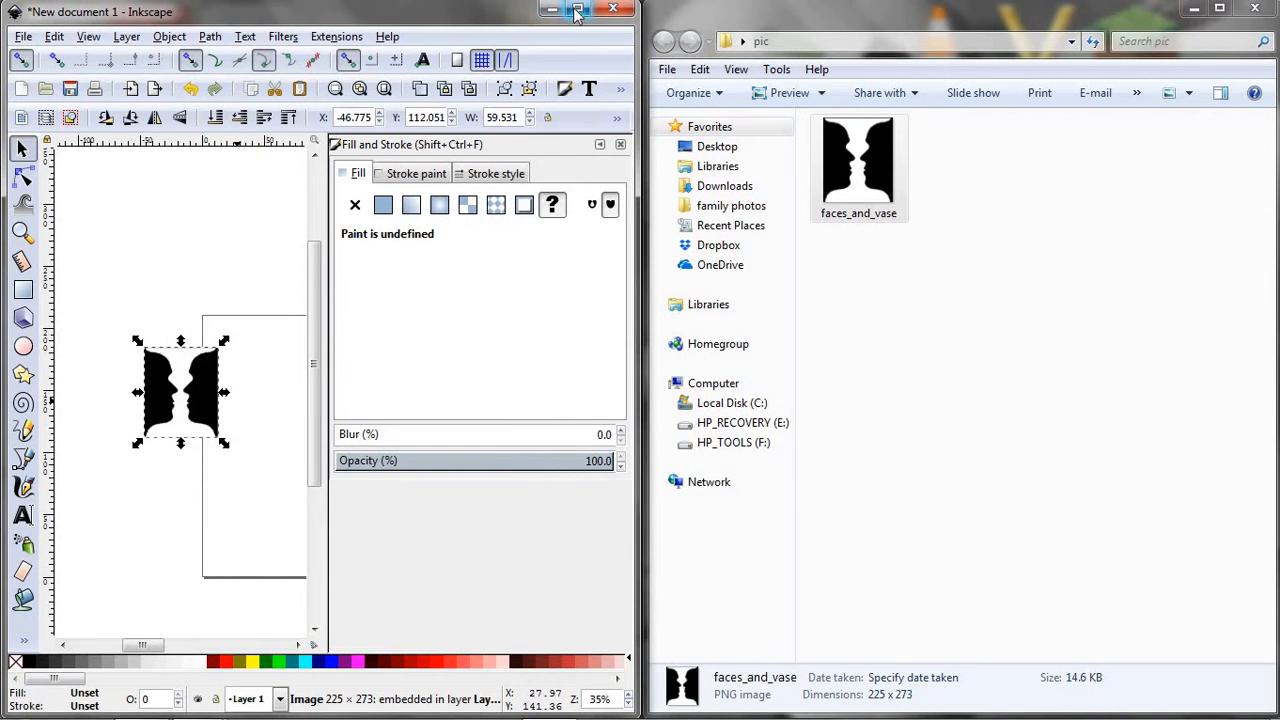
pyautogui.click(577, 9)
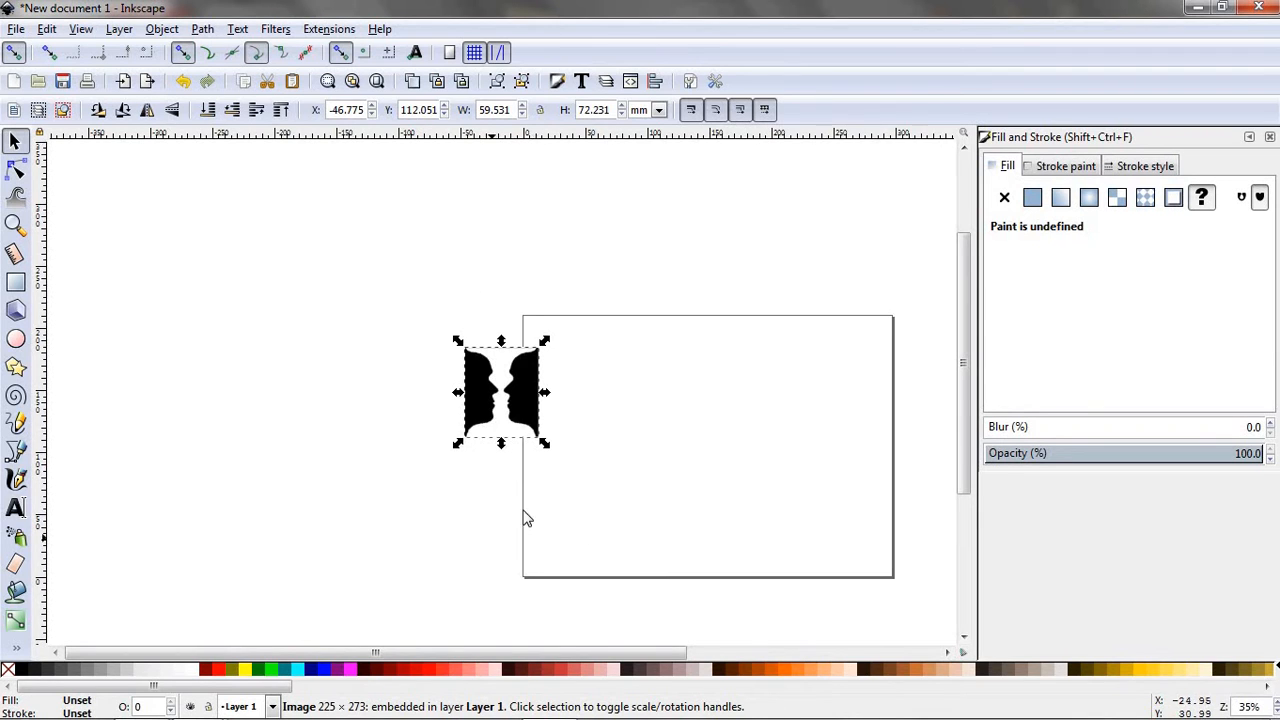
# - Set the page orientation to portrait in the document properties and close them
pyautogui.click(15, 30)
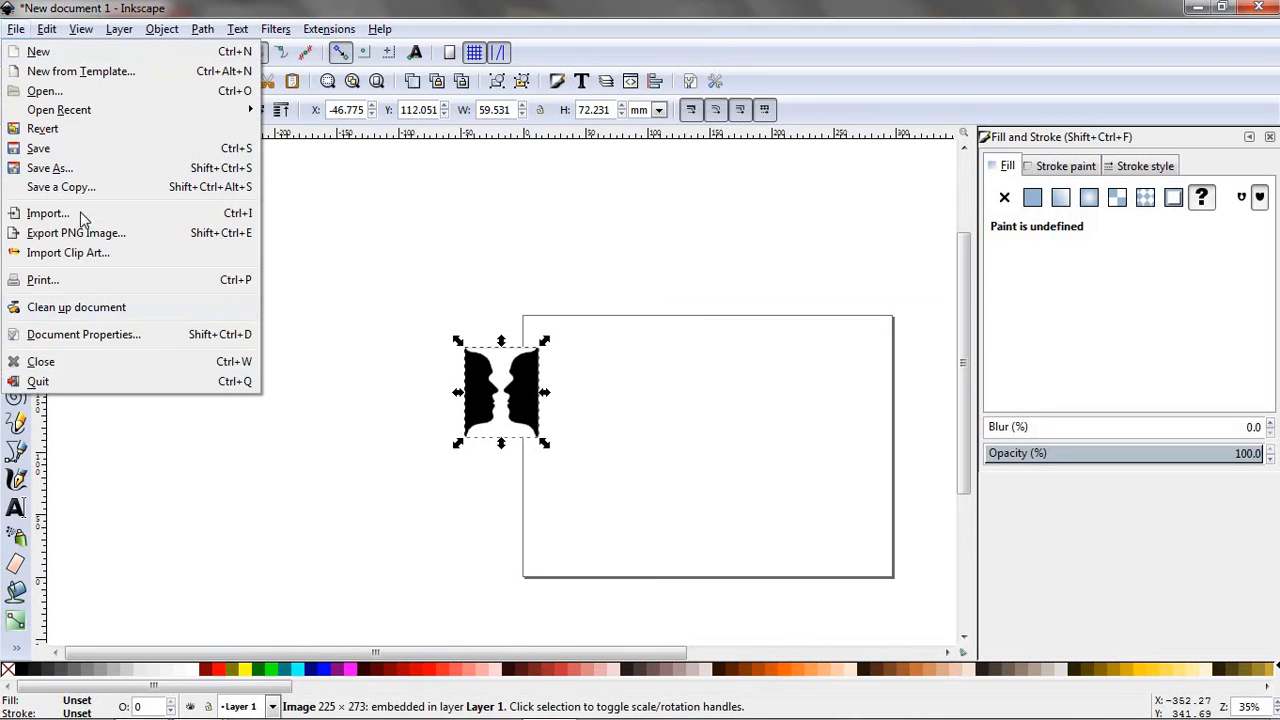
pyautogui.click(62, 336)
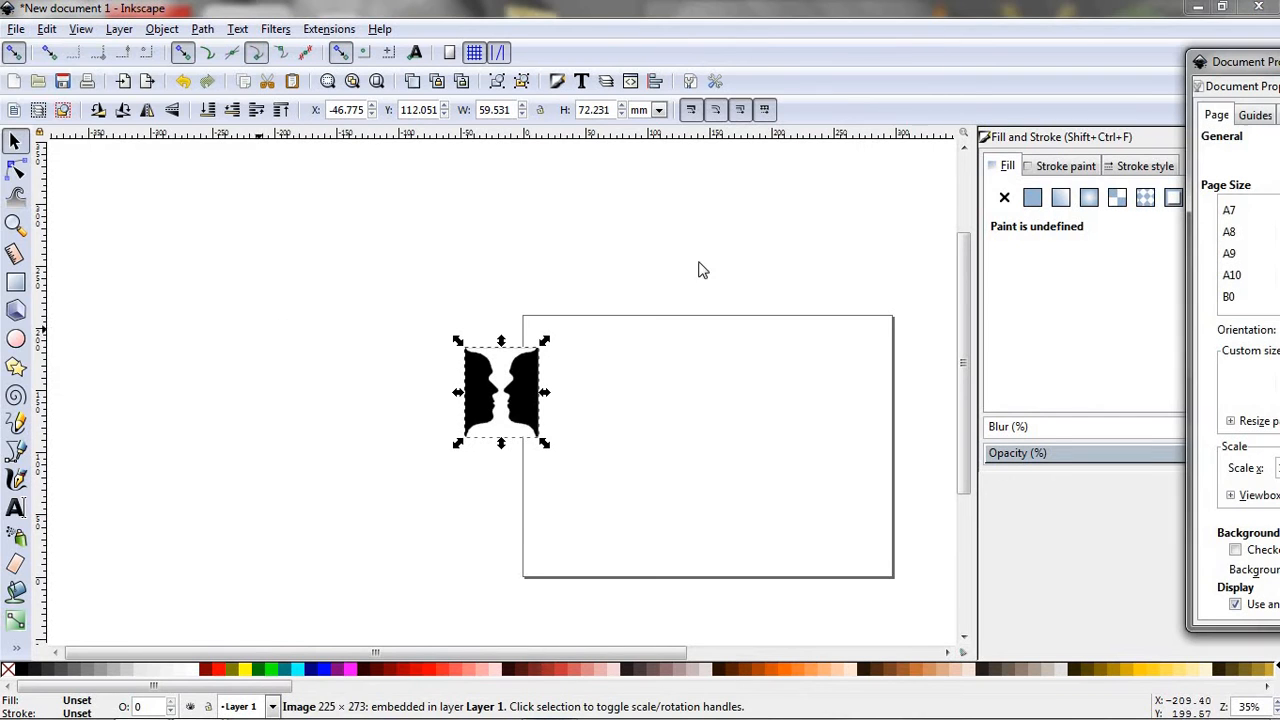
pyautogui.moveTo(1249, 60); pyautogui.dragTo(758, 78)
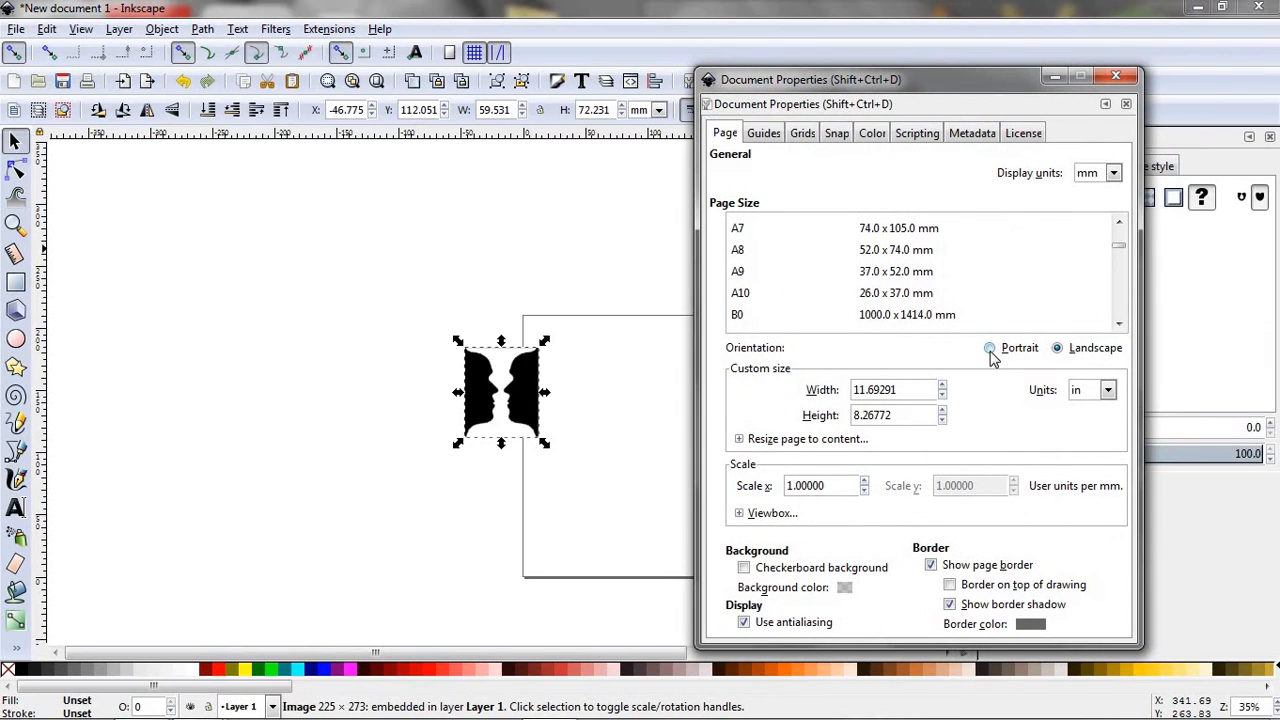
pyautogui.click(990, 347)
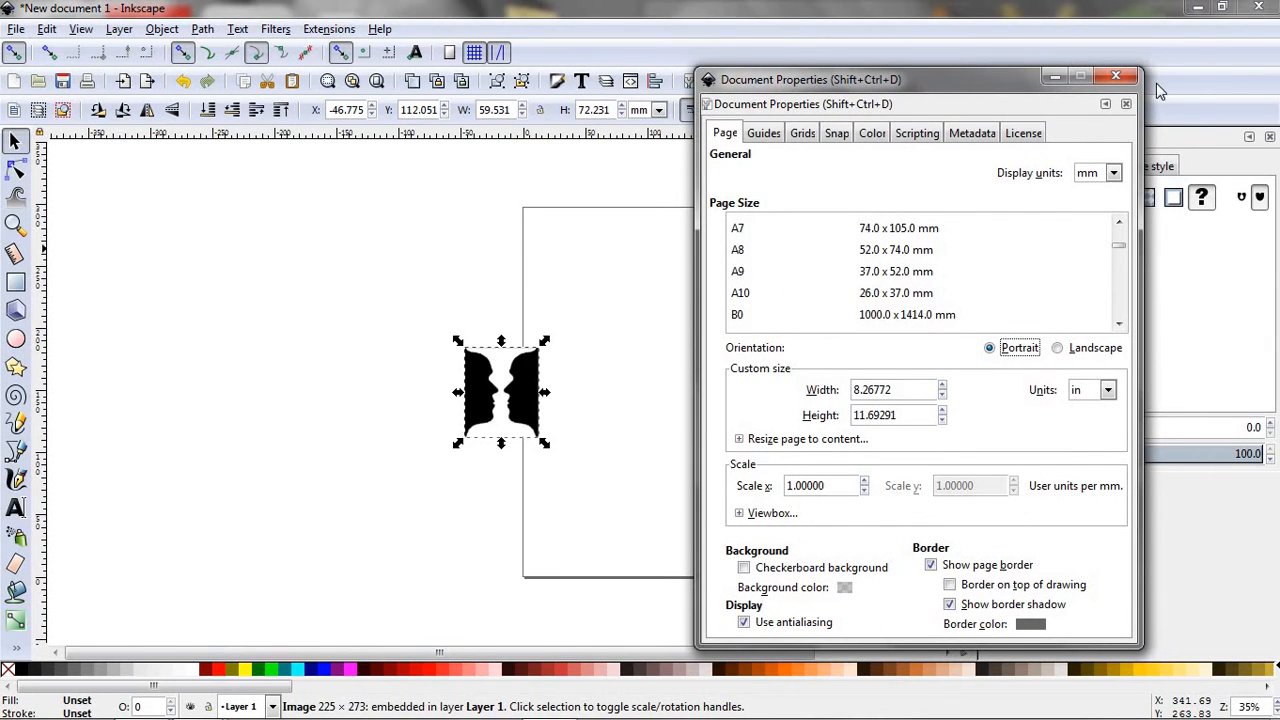
pyautogui.click(1116, 77)
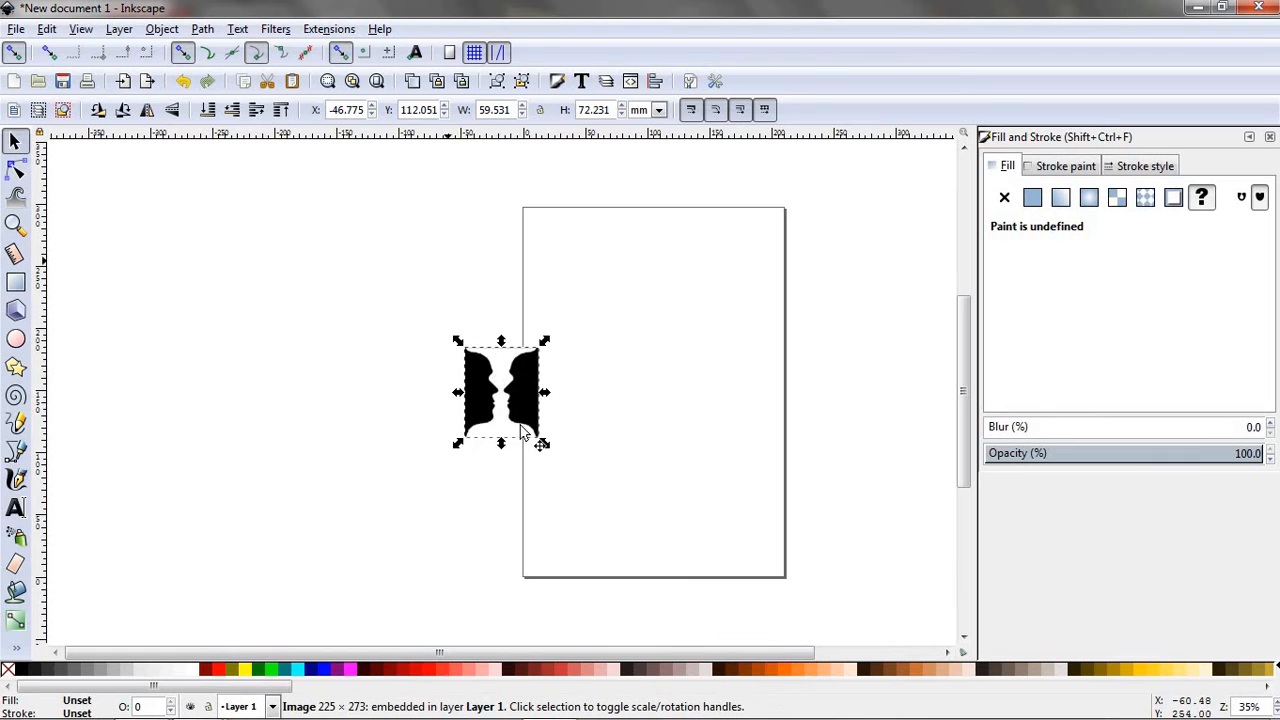
# - Move the imported image off the page onto the empty canvas to its left, at about X -221, Y 145 mm
pyautogui.moveTo(514, 428); pyautogui.dragTo(326, 316)
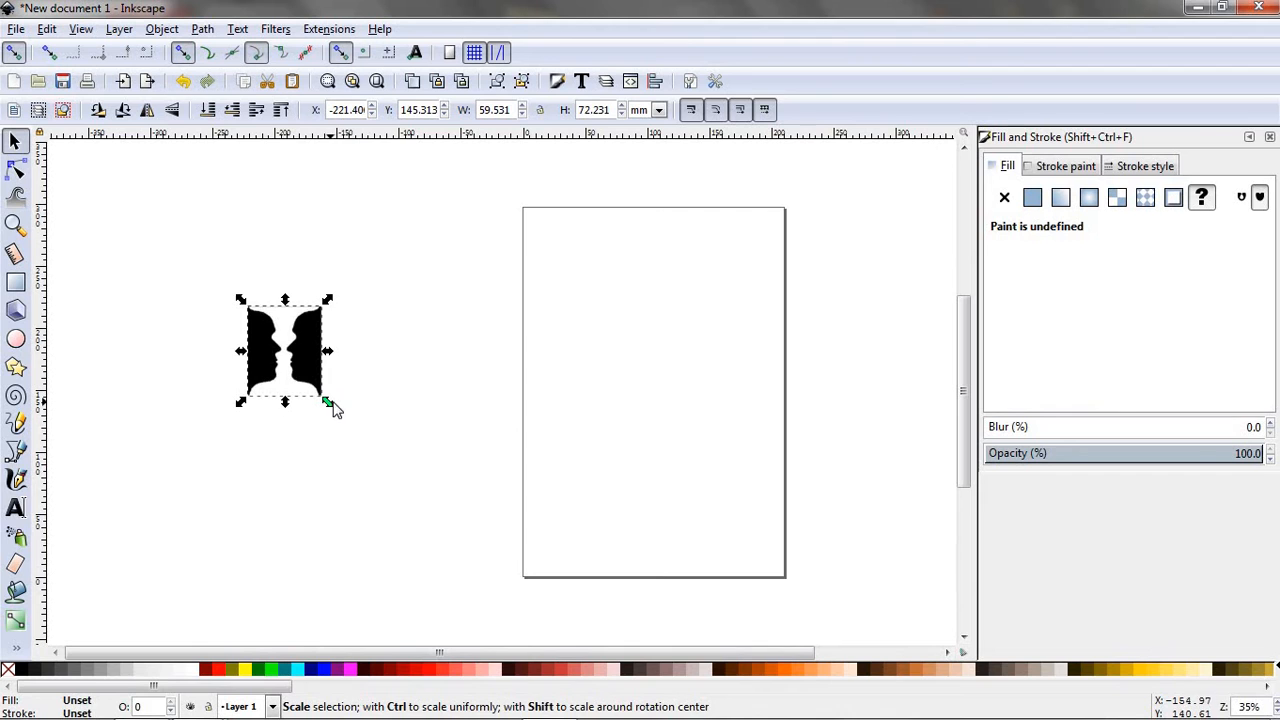
pyautogui.moveTo(333, 405); pyautogui.dragTo(487, 455)
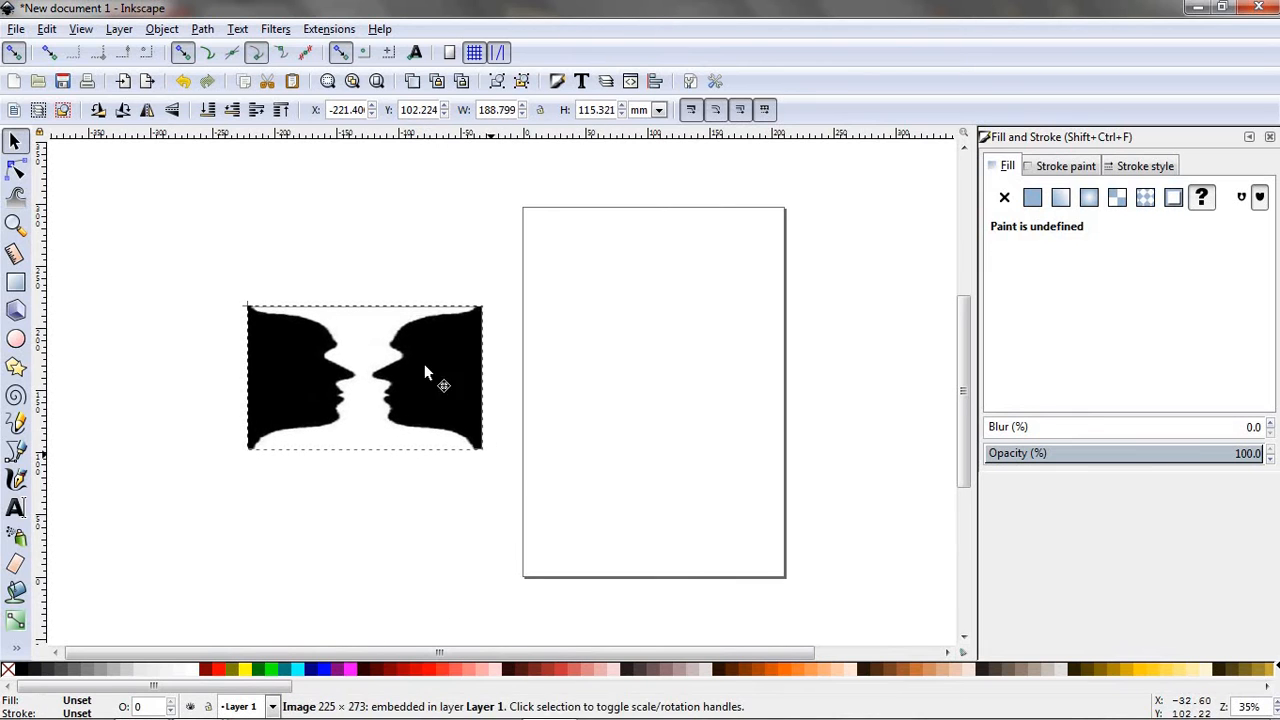
pyautogui.click(46, 29)
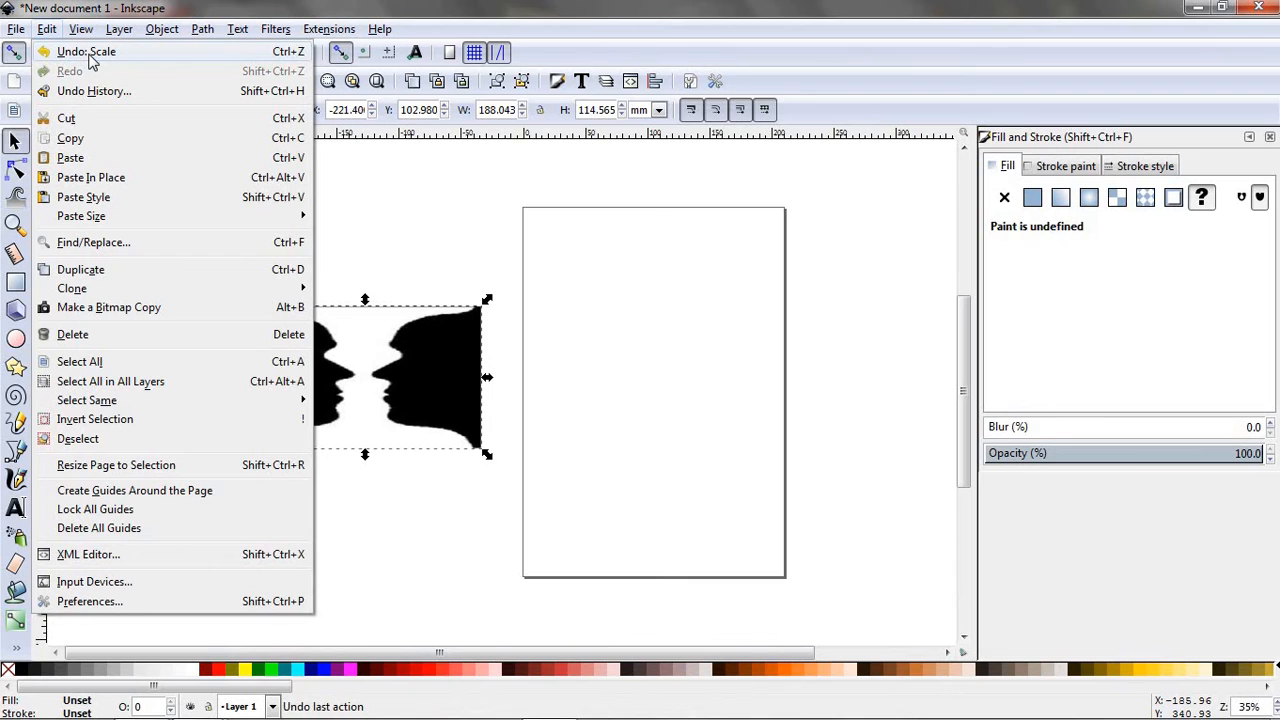
pyautogui.click(86, 51)
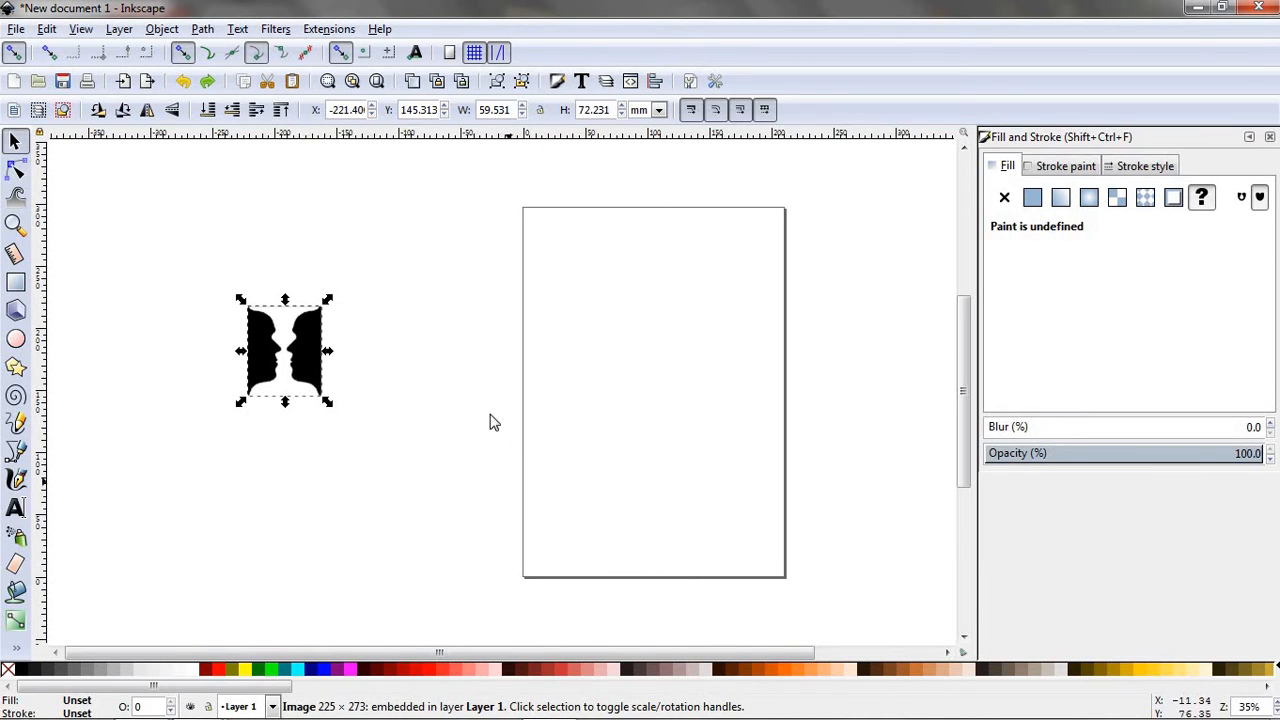
# - Lock the image's width-to-height ratio, enlarge it to about 152 by 184 mm and align it with the page's upper-left corner
pyautogui.click(434, 366)
pyautogui.click(282, 360)
pyautogui.click(540, 111)
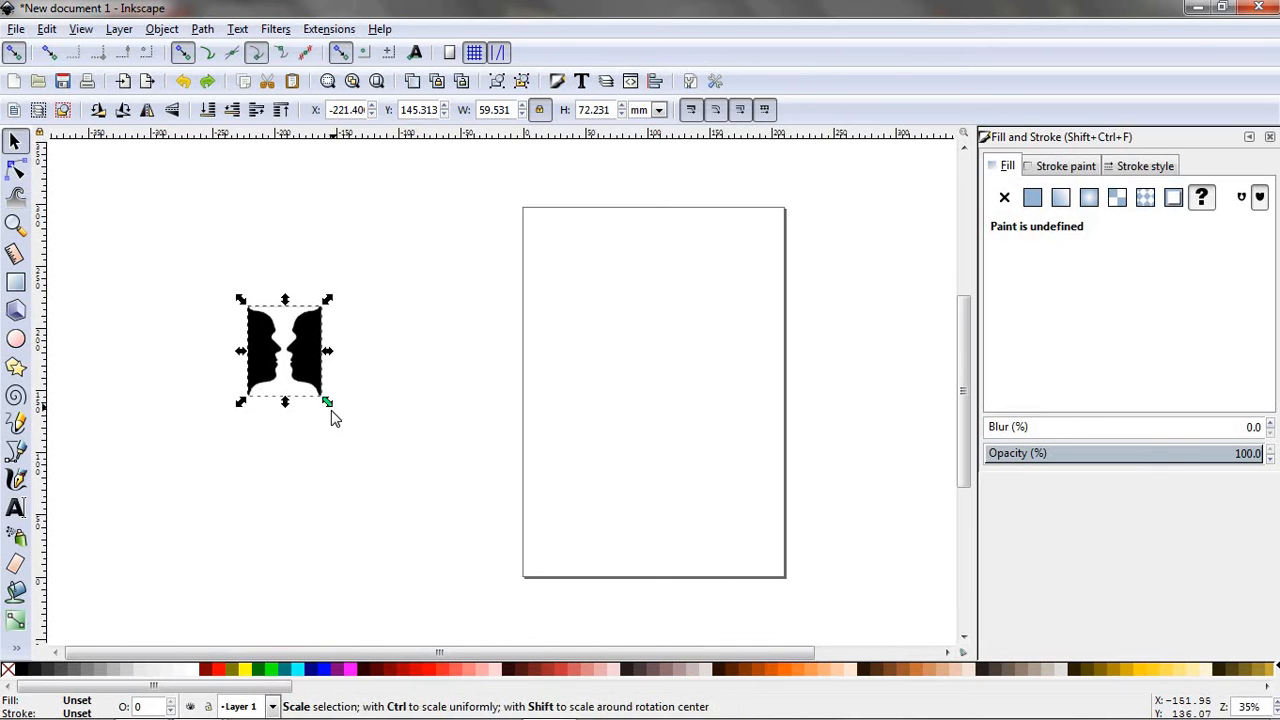
pyautogui.moveTo(341, 417); pyautogui.dragTo(858, 565)
pyautogui.moveTo(669, 551); pyautogui.dragTo(222, 452)
pyautogui.moveTo(443, 417); pyautogui.dragTo(610, 298)
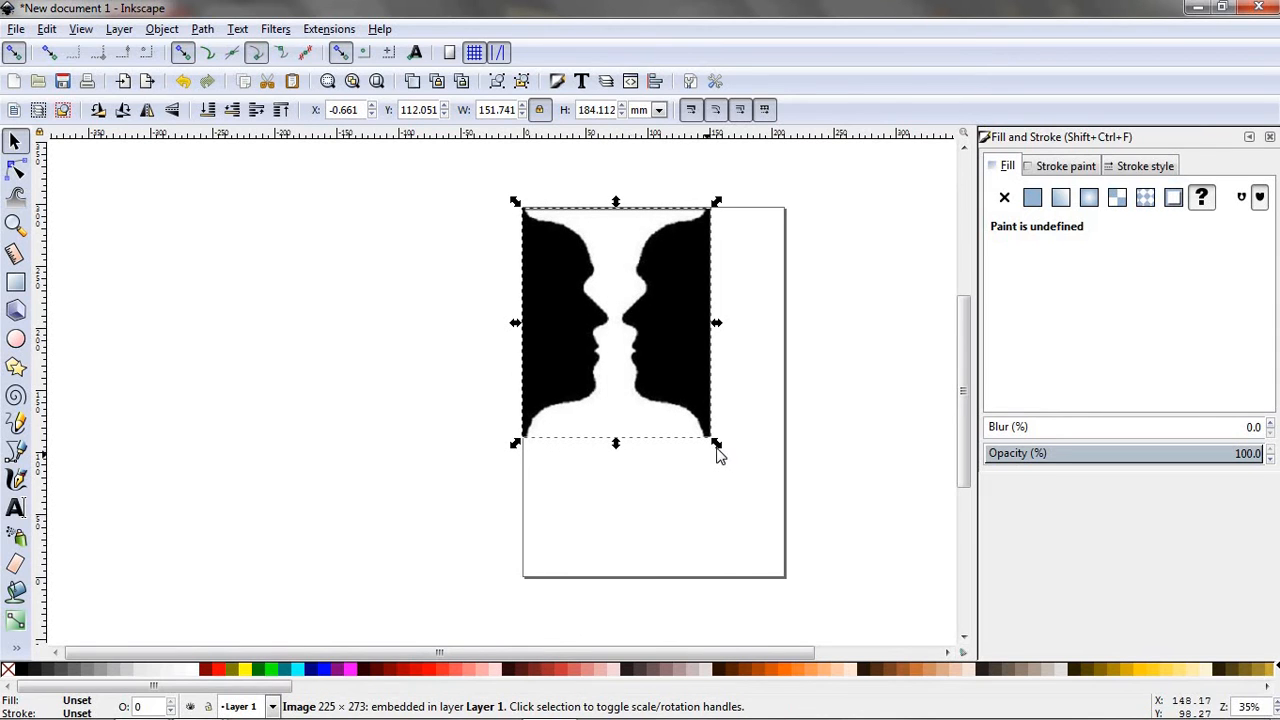
# - Scale the image to the page width, about 212 mm, stretch its height to about 296 mm to fill the page, and deselect it
pyautogui.moveTo(752, 510); pyautogui.dragTo(796, 589)
pyautogui.moveTo(795, 543); pyautogui.dragTo(790, 549)
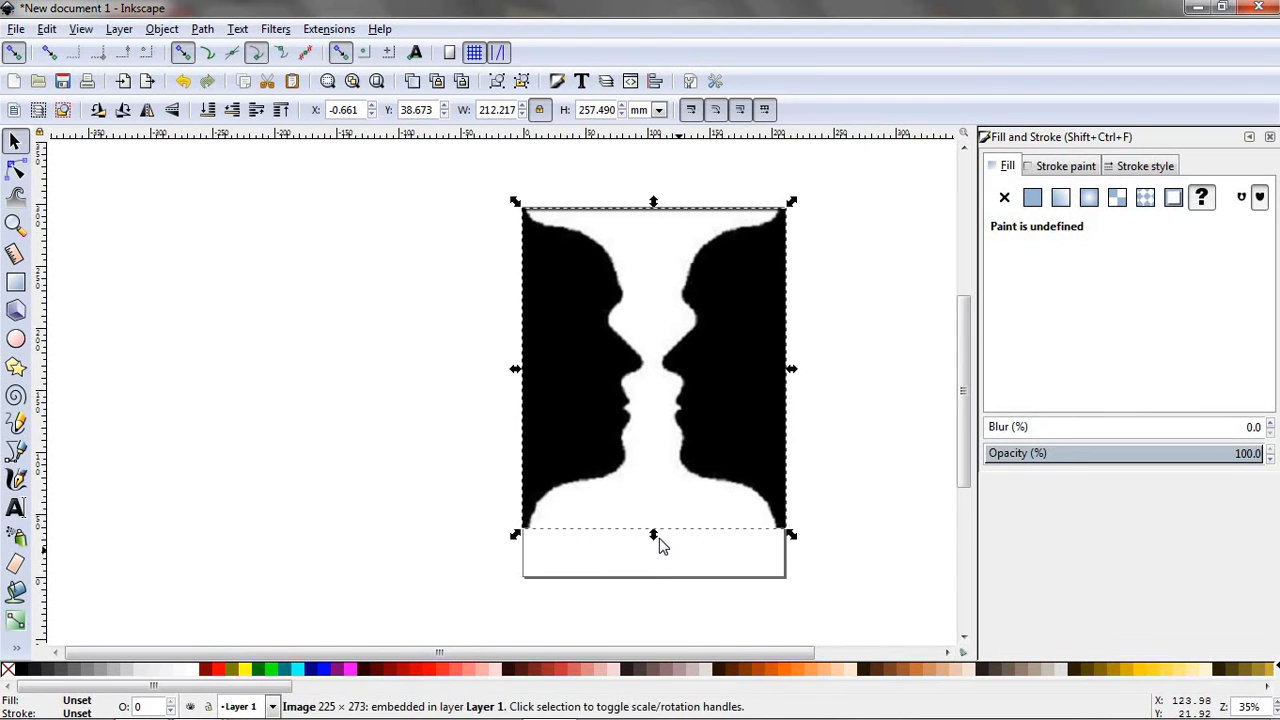
pyautogui.moveTo(657, 550); pyautogui.dragTo(660, 594)
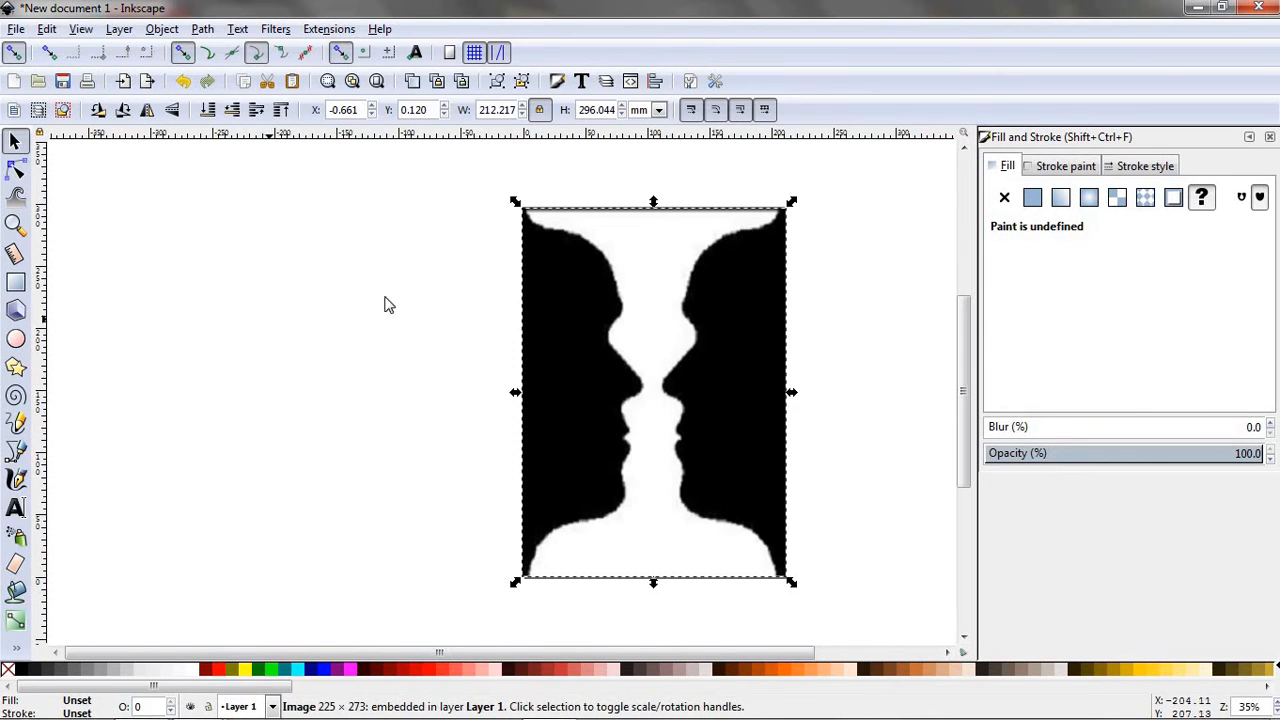
pyautogui.click(310, 286)
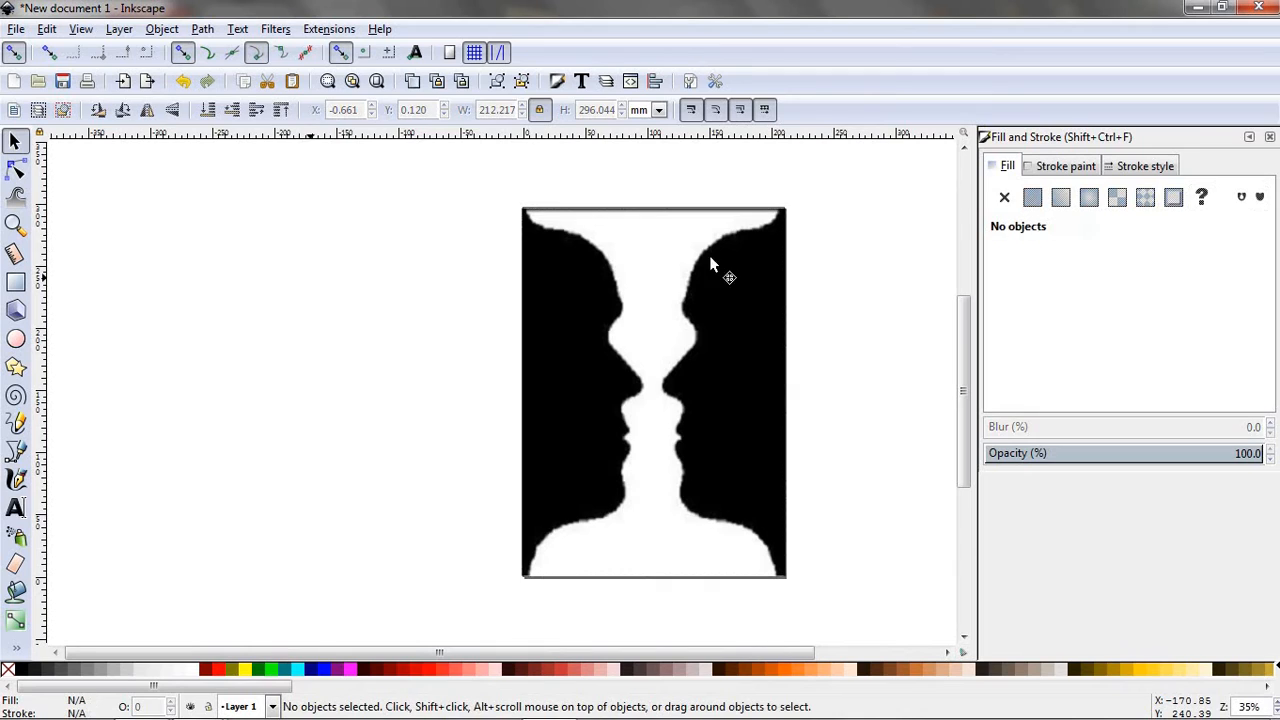
# - Lower the opacity of the faces image to about 59%
pyautogui.click(686, 364)
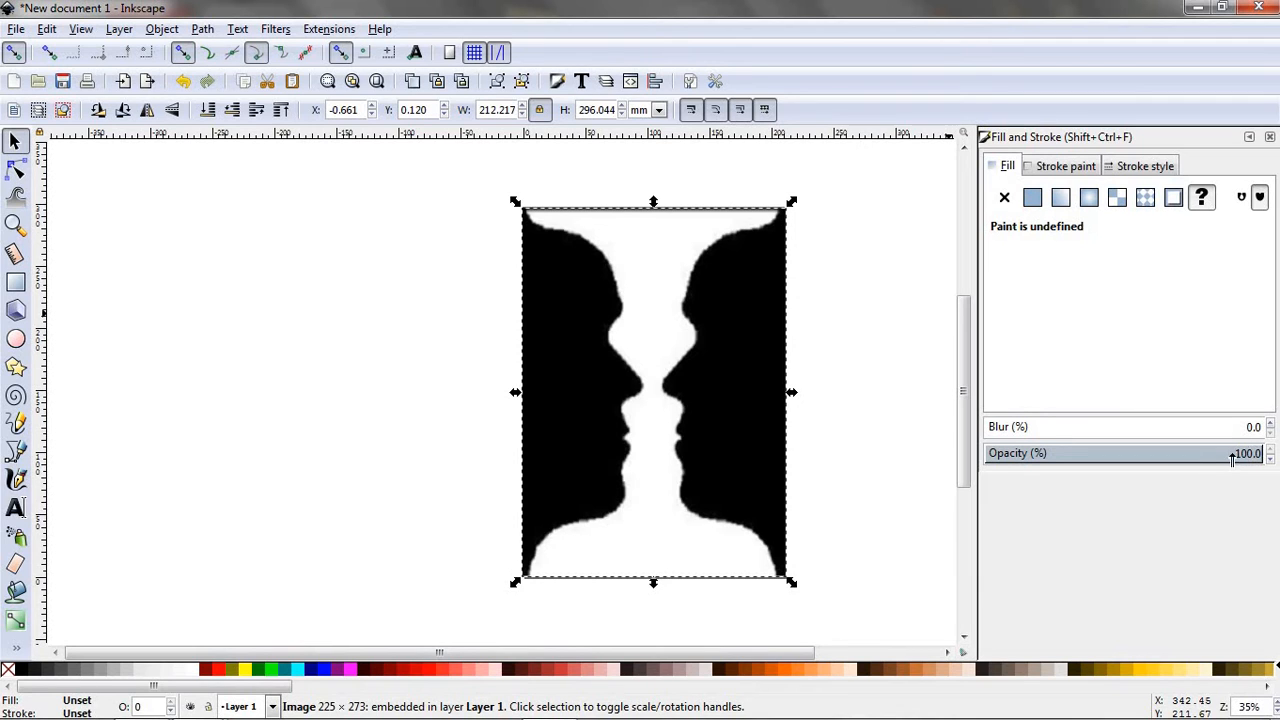
pyautogui.moveTo(1233, 457); pyautogui.dragTo(1189, 456)
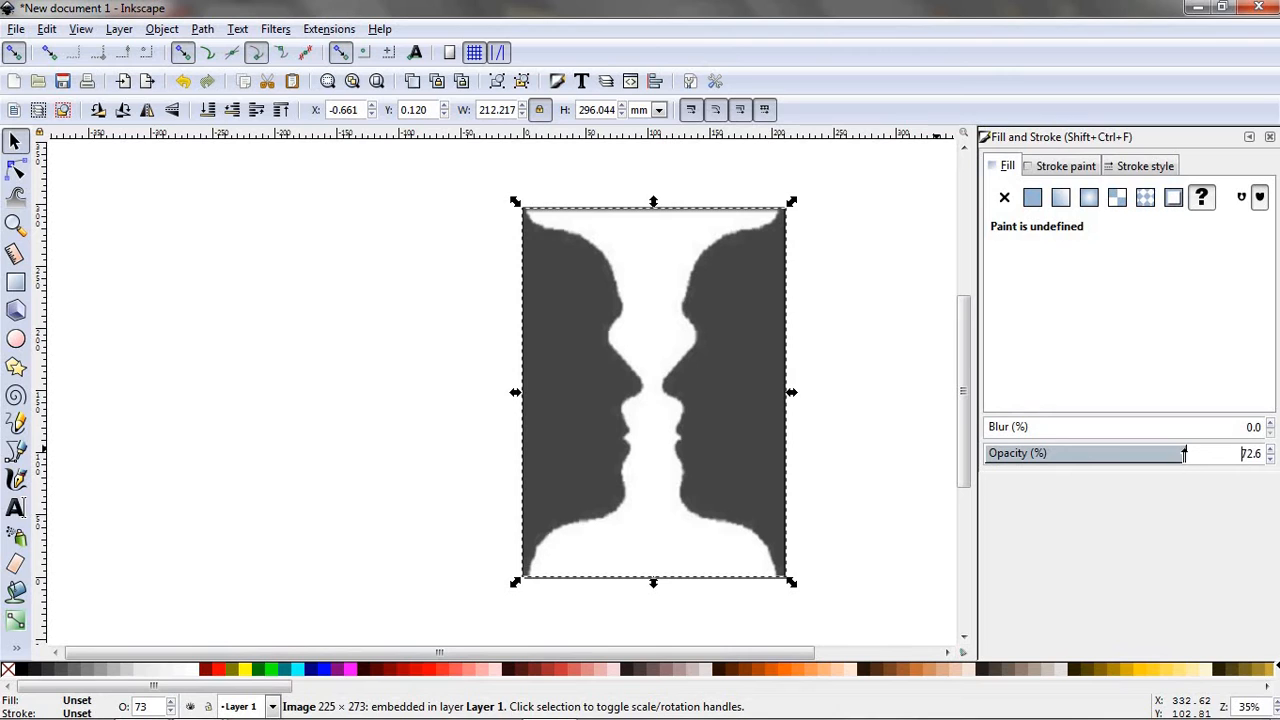
pyautogui.moveTo(1173, 453); pyautogui.dragTo(1169, 454)
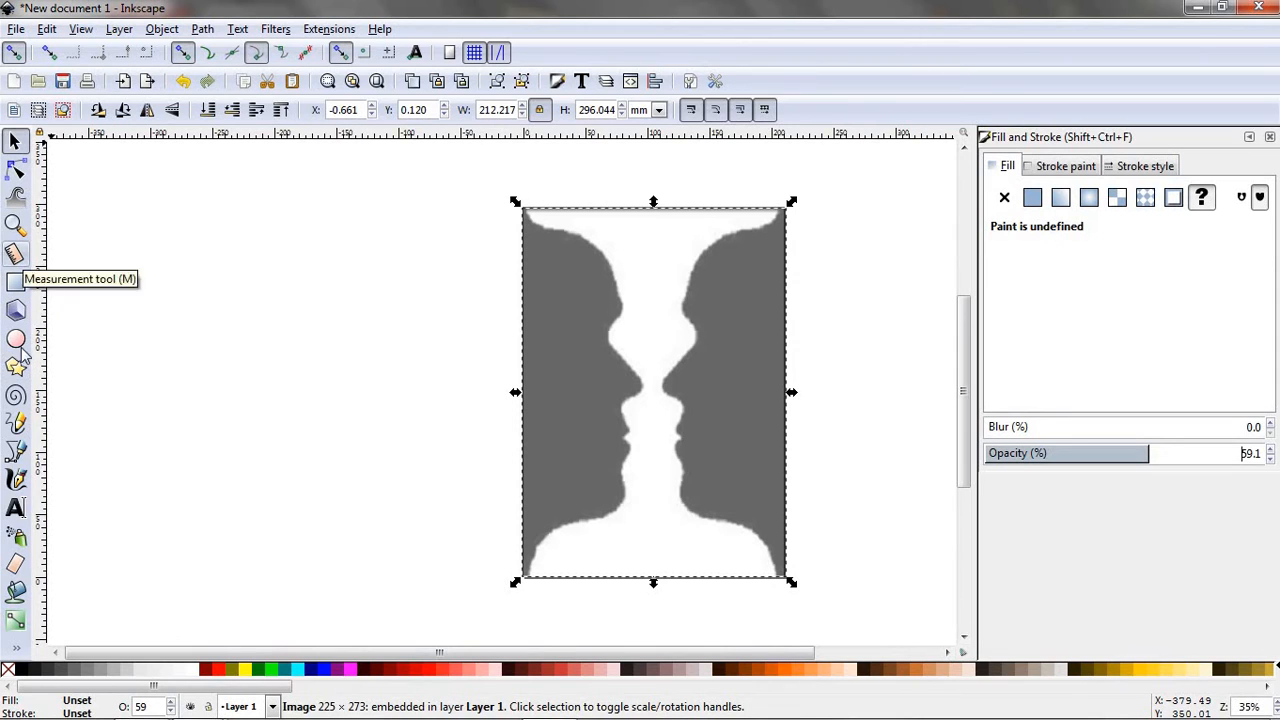
# - Draw a Bezier line about 34 mm long from the left face's top corner and bend it along the concave edge
pyautogui.click(16, 452)
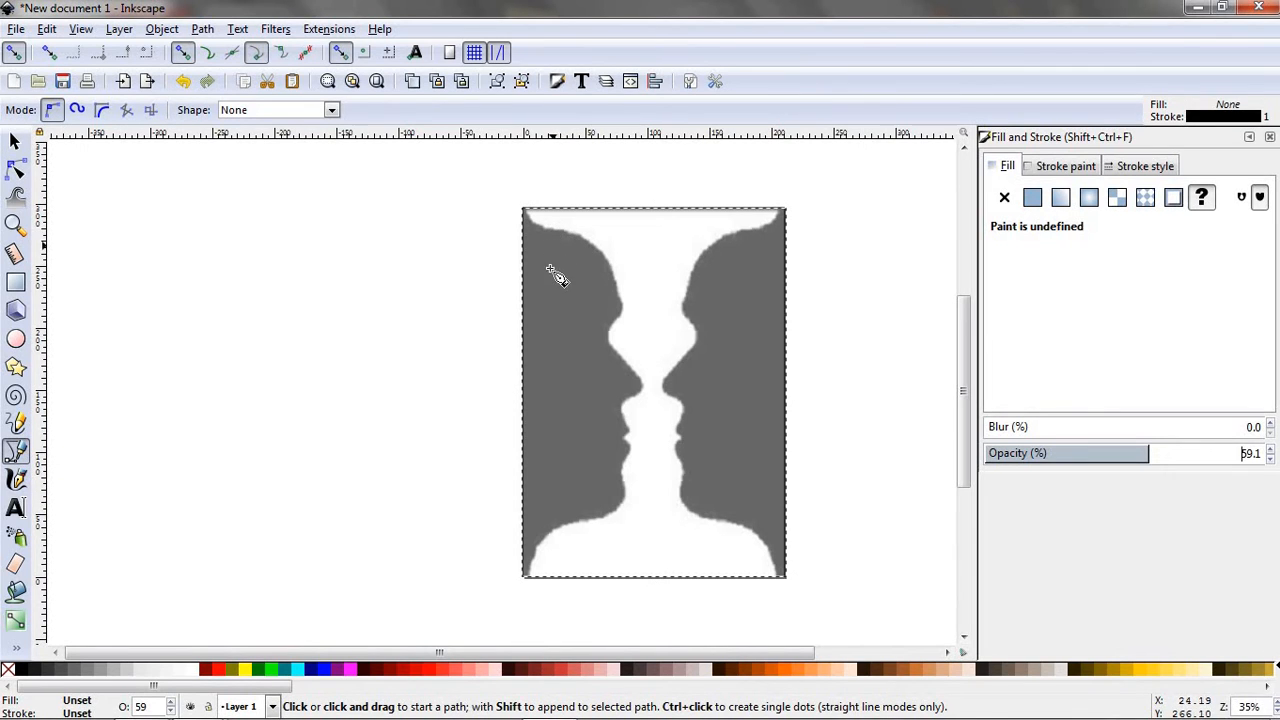
pyautogui.scroll(6, 595, 300)
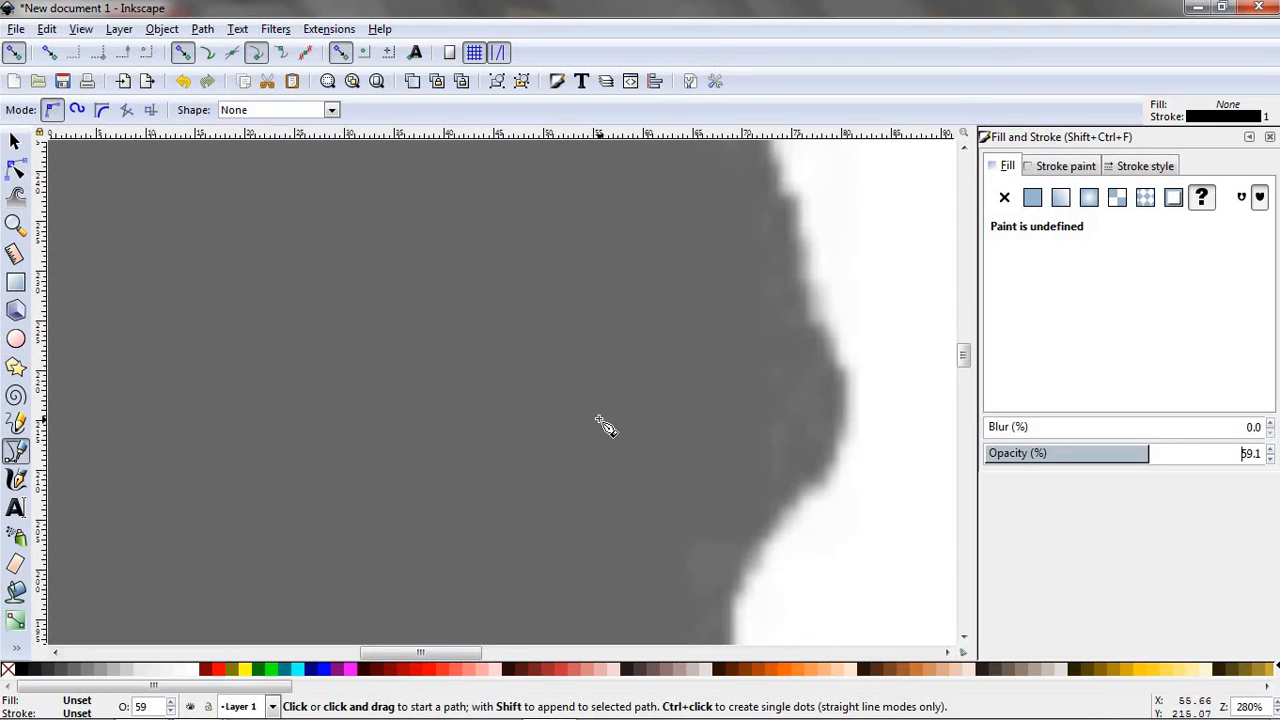
pyautogui.scroll(-3, 600, 355)
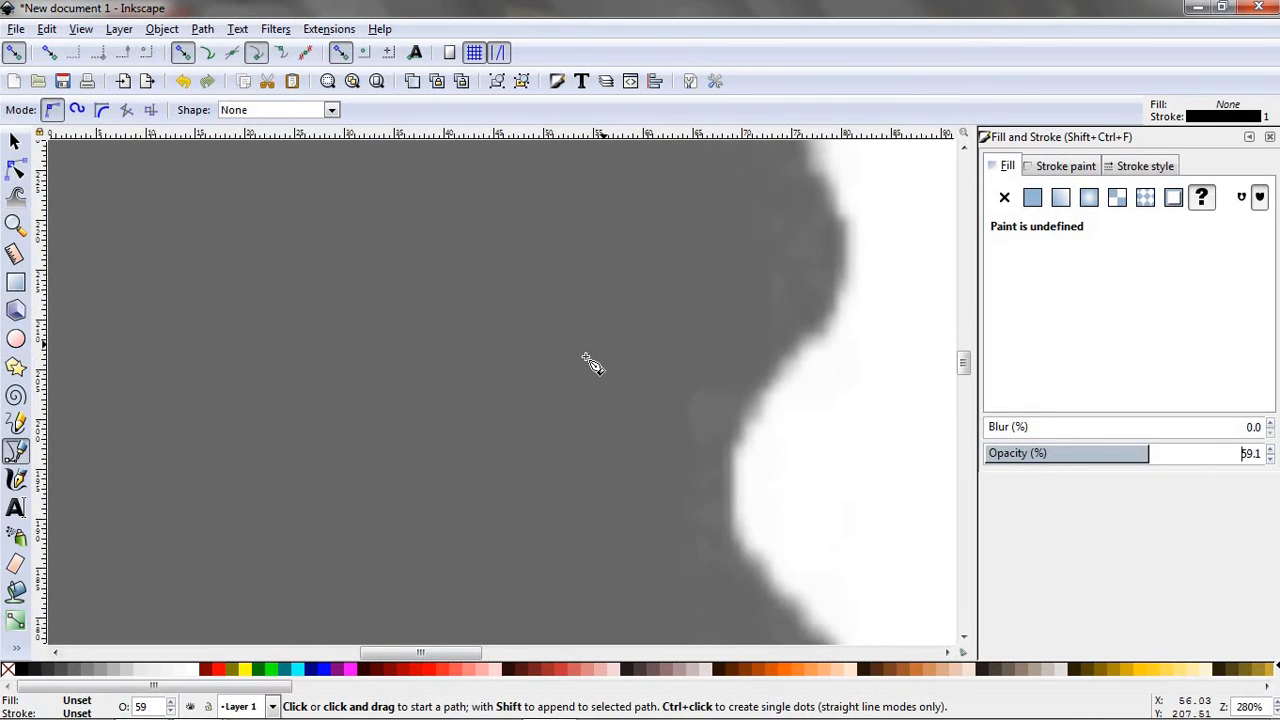
pyautogui.scroll(5, 480, 400)
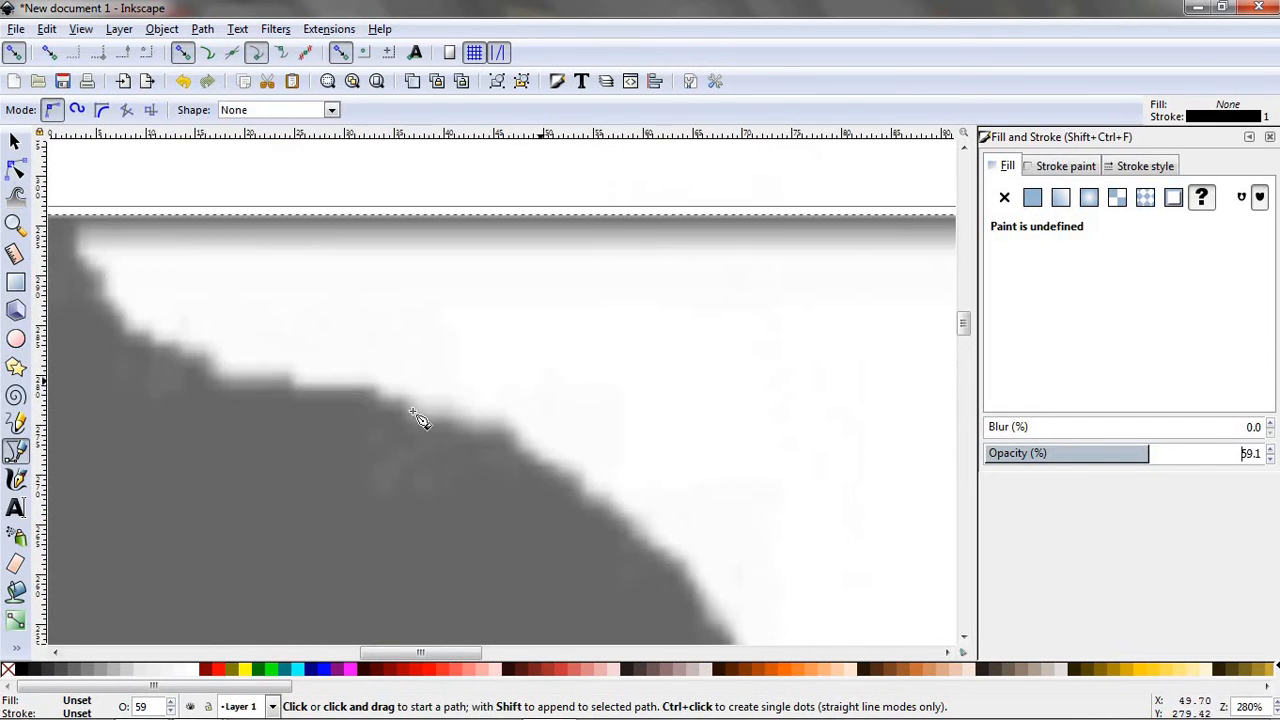
pyautogui.click(77, 218)
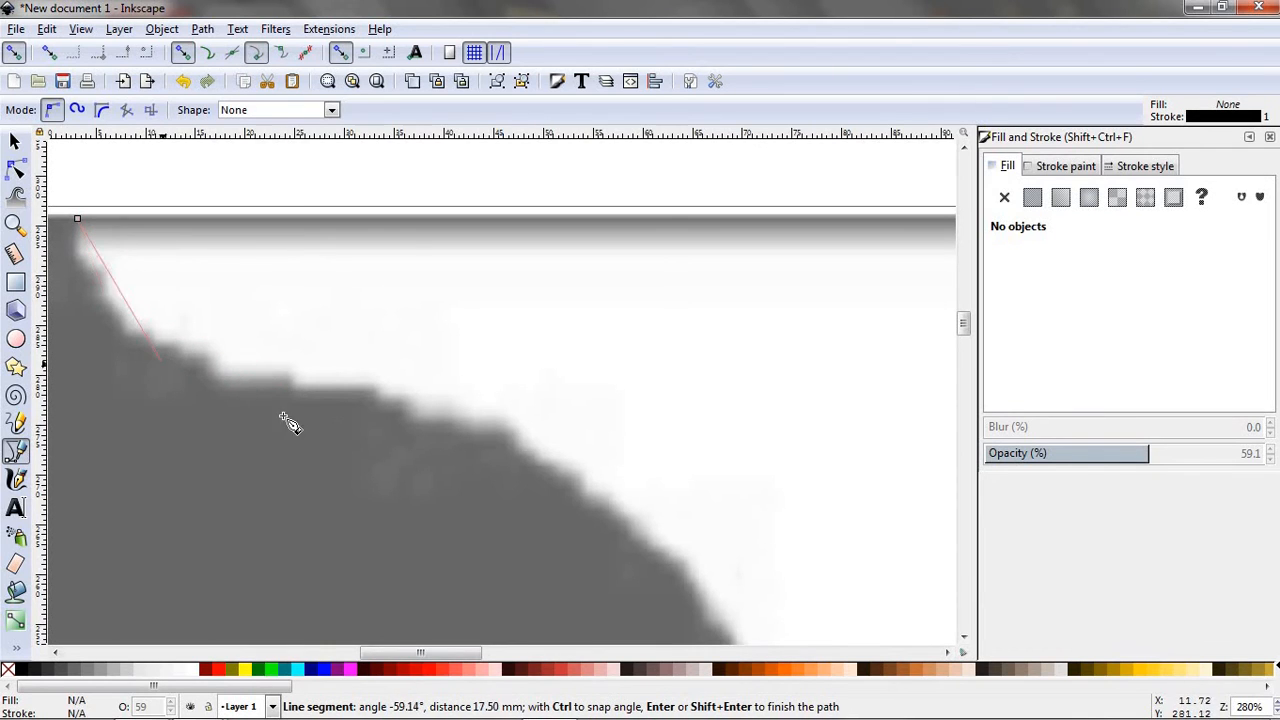
pyautogui.click(371, 390)
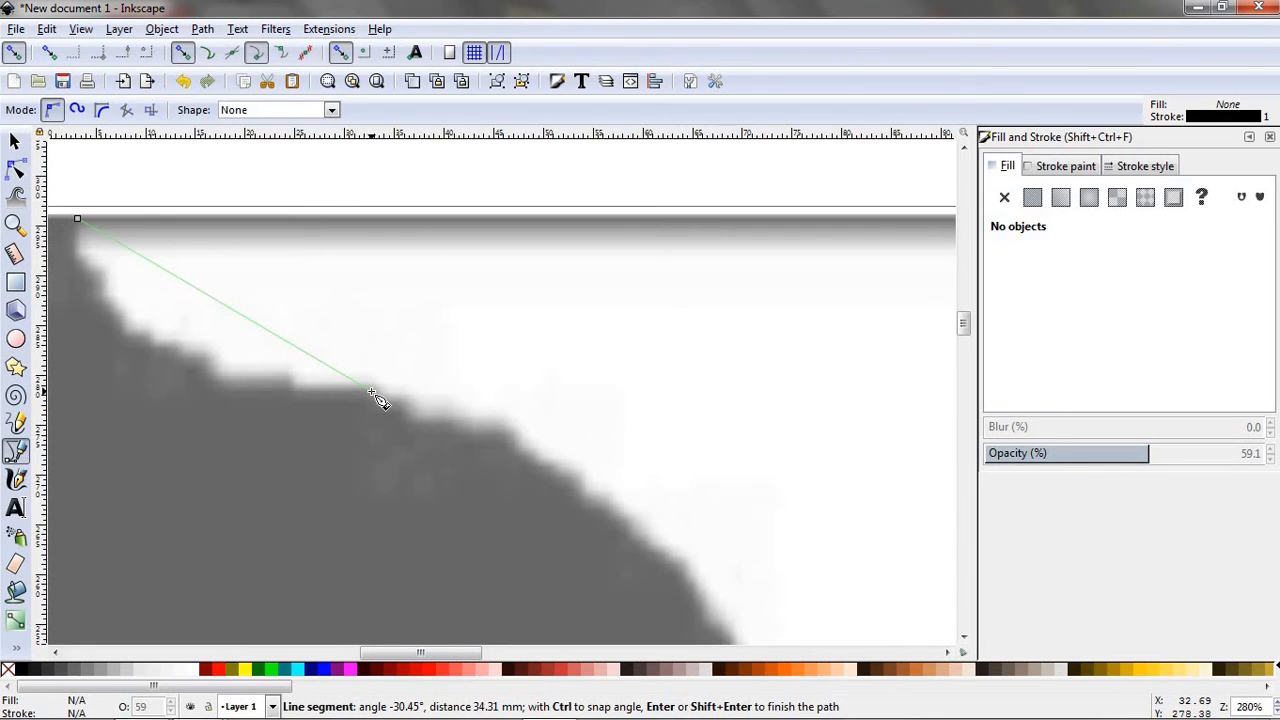
pyautogui.press('Return')
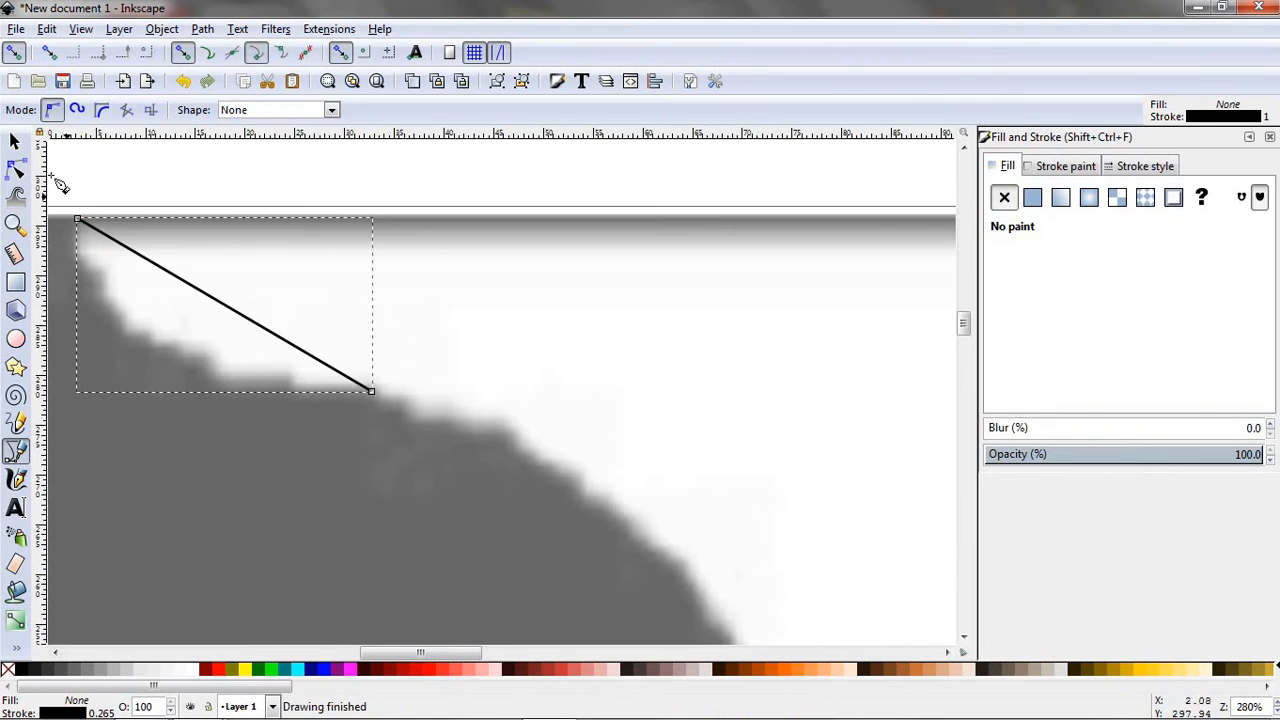
pyautogui.click(17, 170)
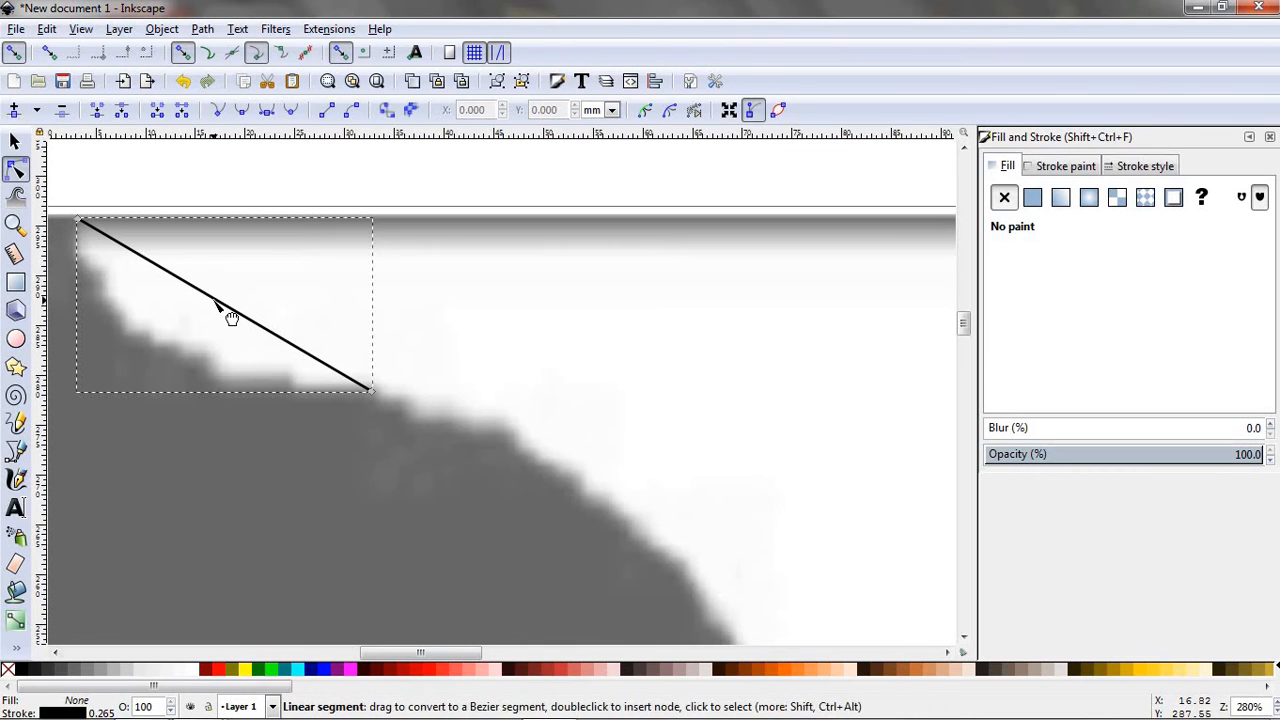
pyautogui.moveTo(229, 317); pyautogui.dragTo(191, 369)
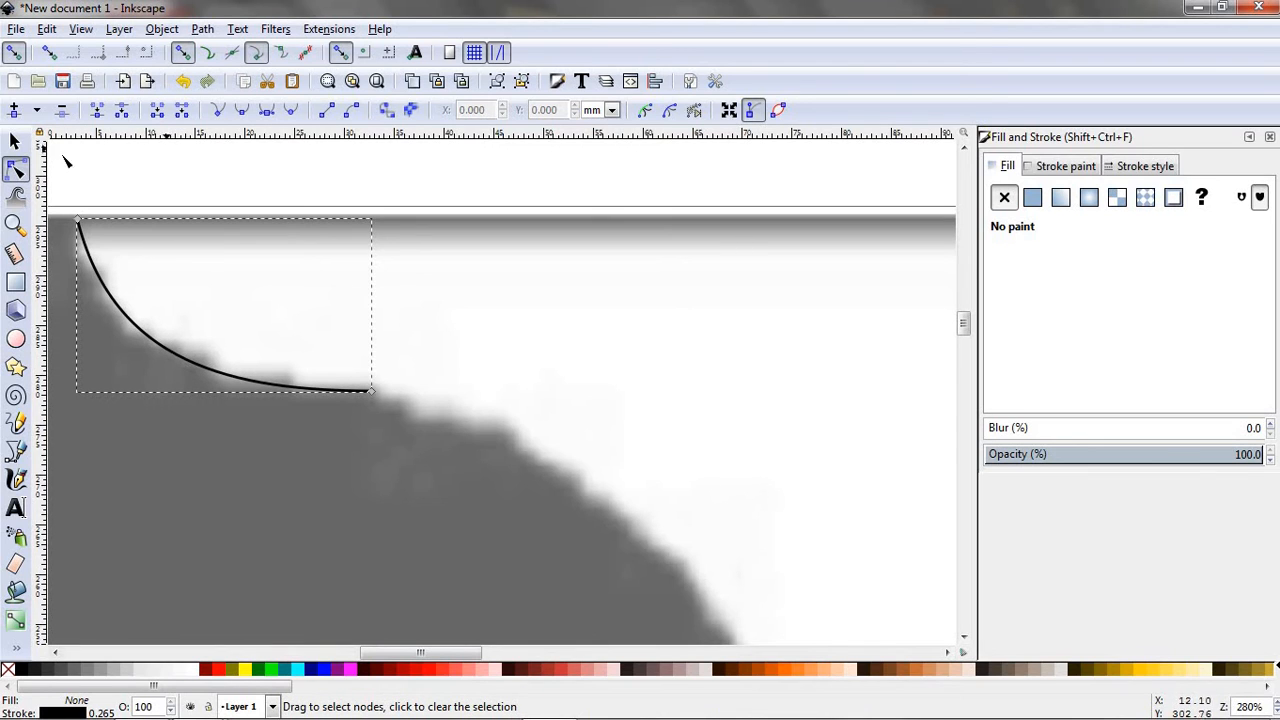
# - Extend the path from its lower end with a segment about 50 mm long and bend it outward along the left face's forehead
pyautogui.click(16, 454)
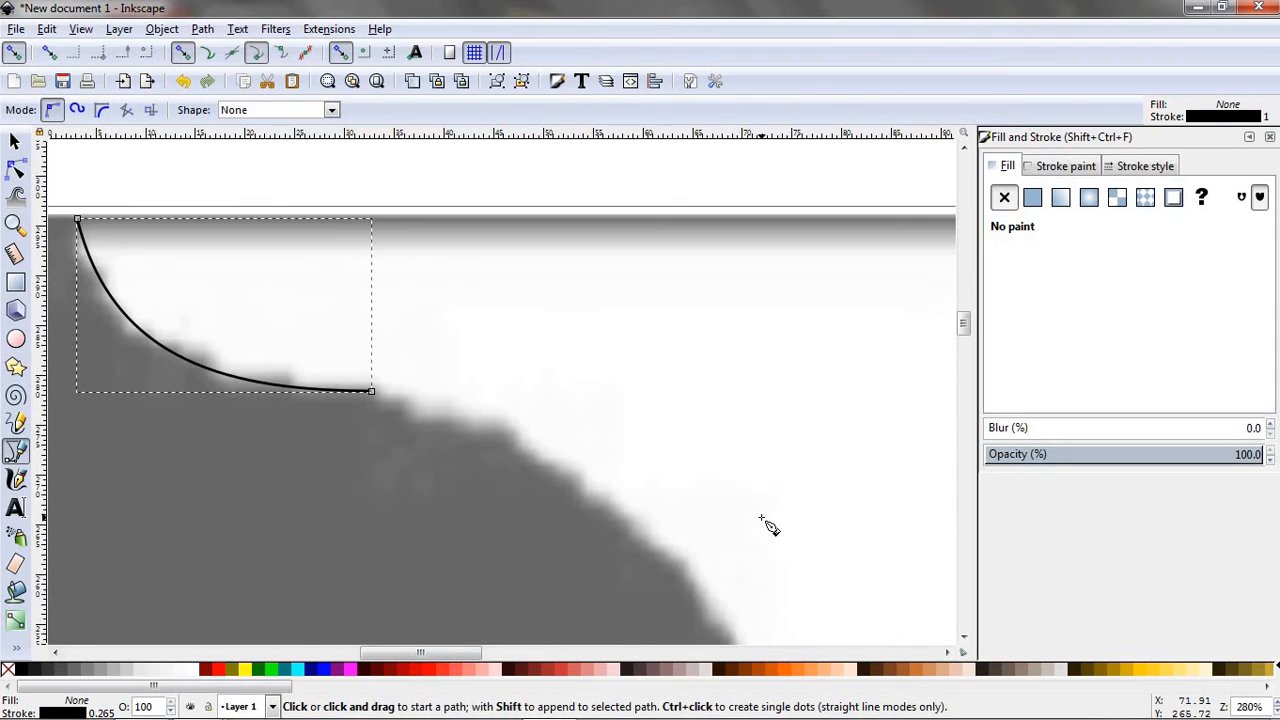
pyautogui.scroll(-3, 765, 515)
pyautogui.scroll(1, 760, 510)
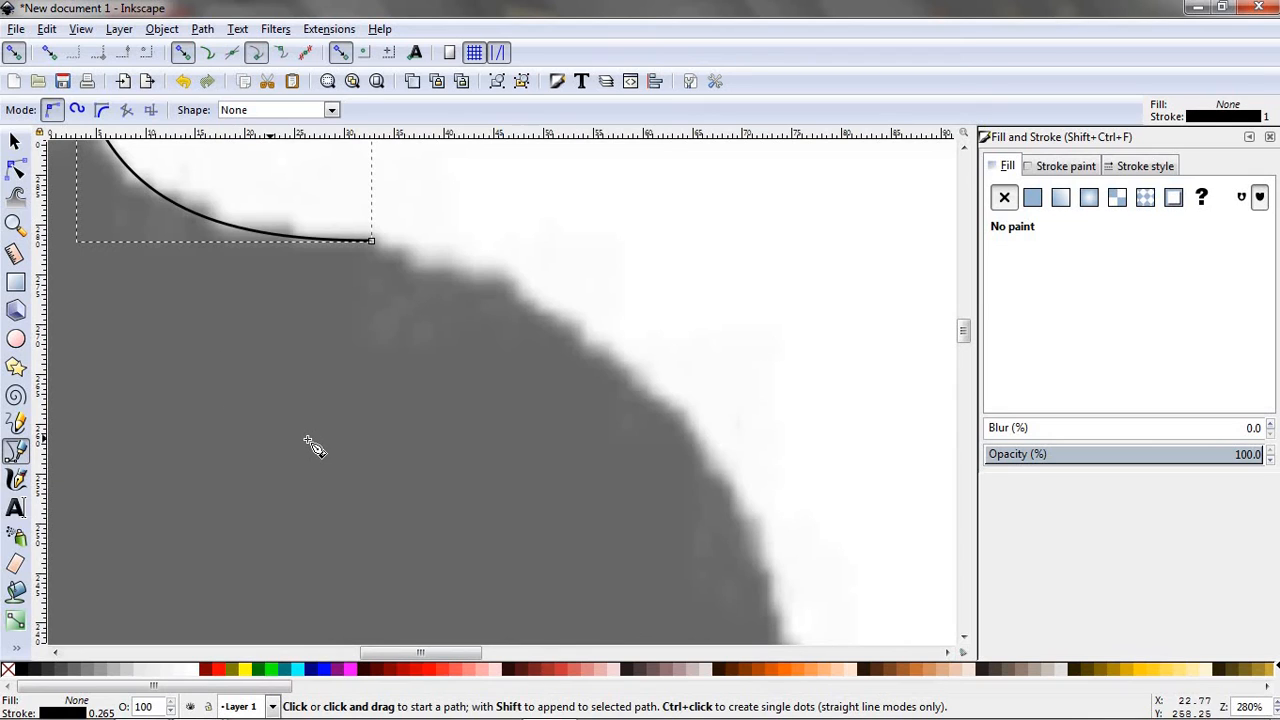
pyautogui.click(15, 423)
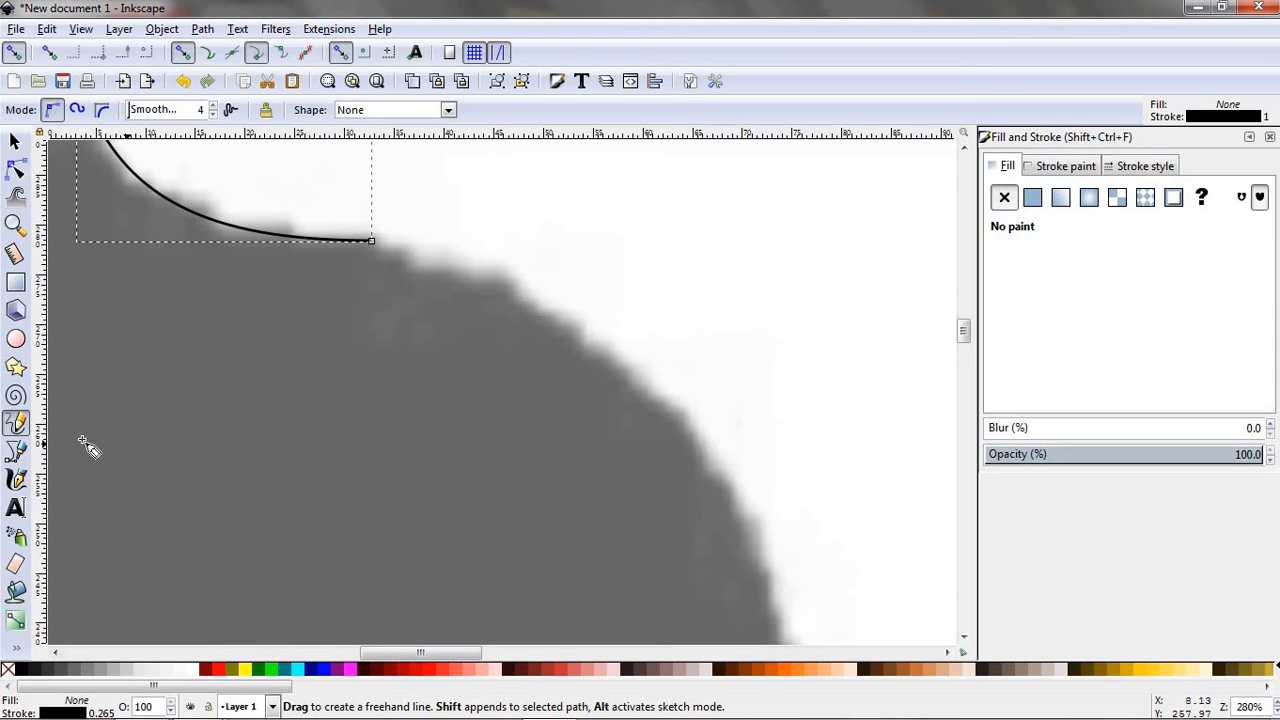
pyautogui.click(15, 451)
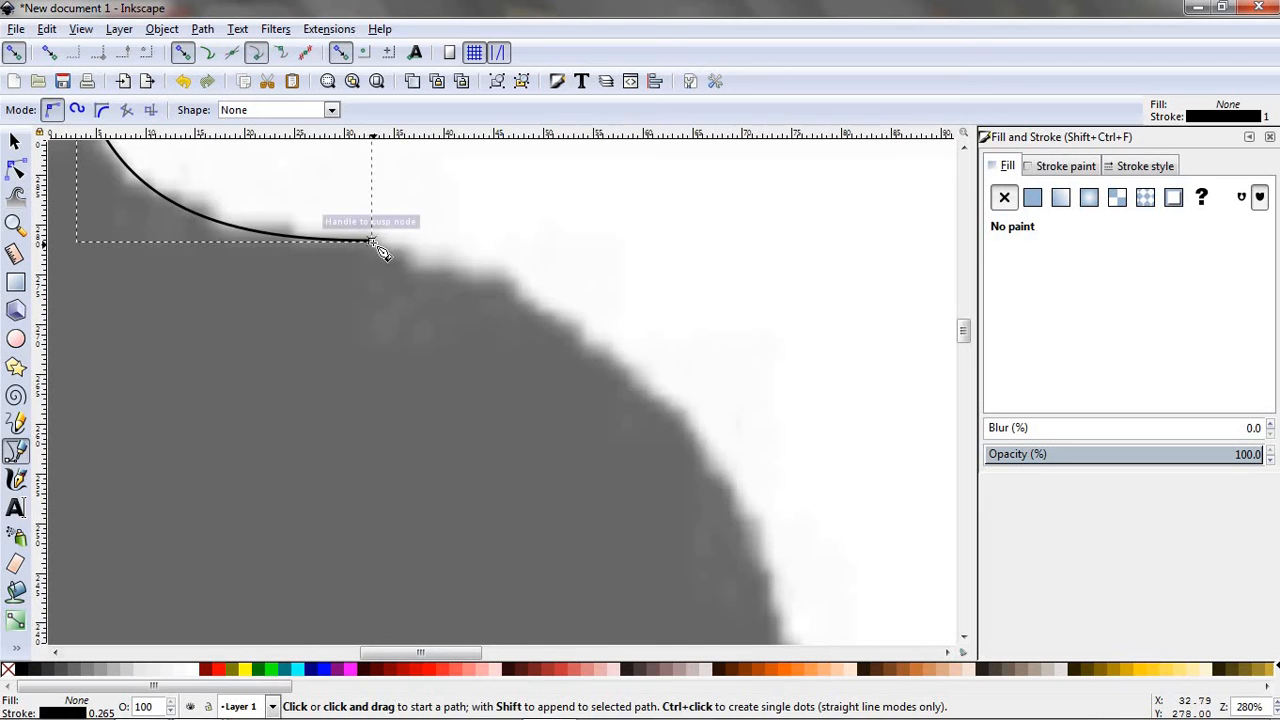
pyautogui.click(375, 243)
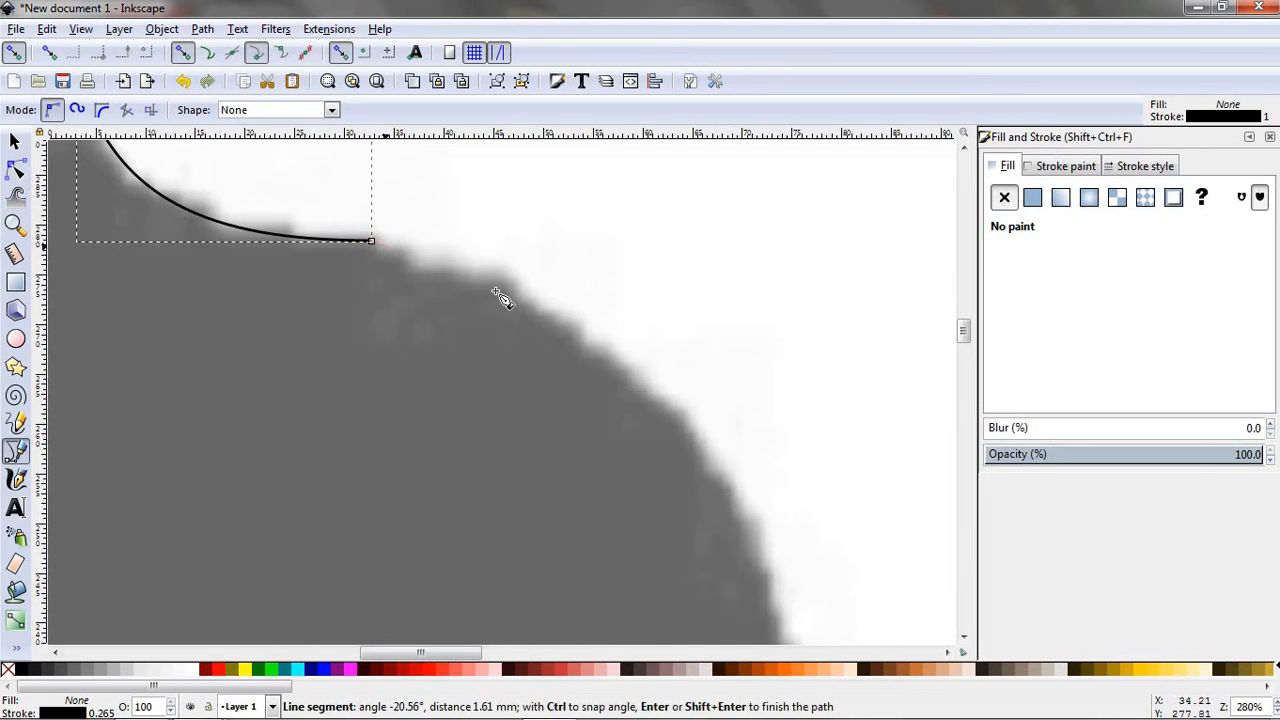
pyautogui.click(761, 550)
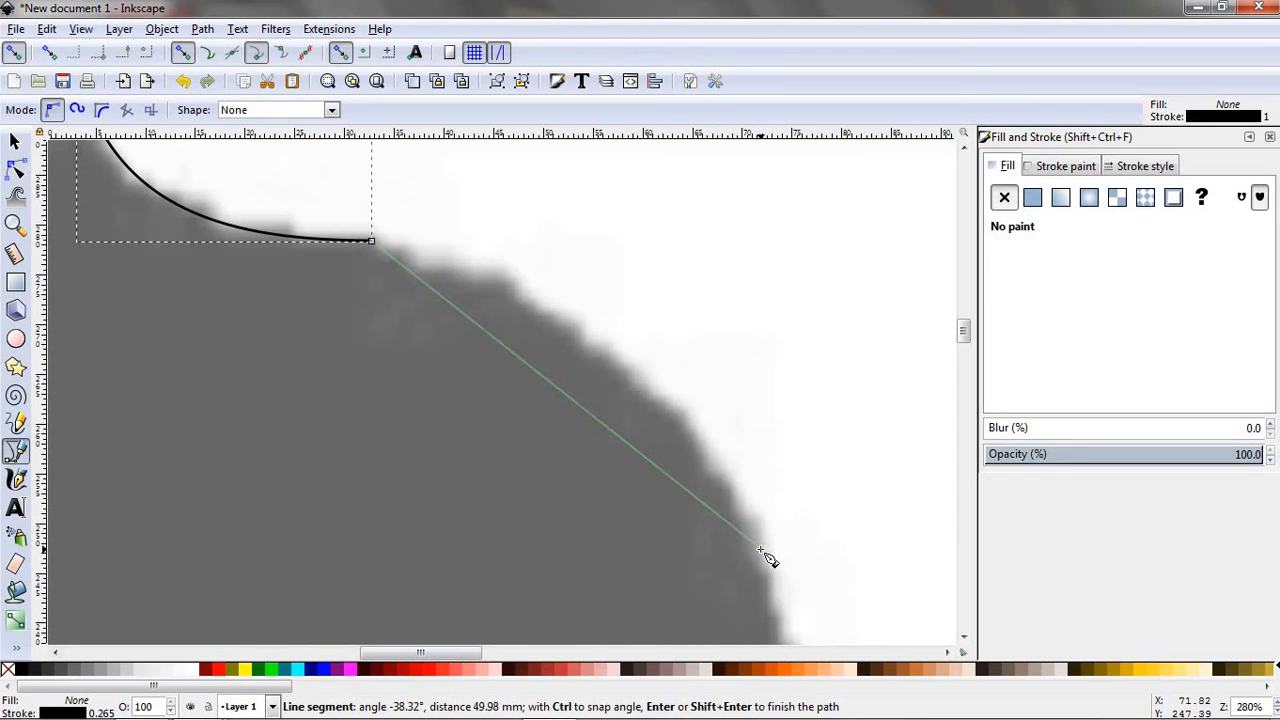
pyautogui.press('Return')
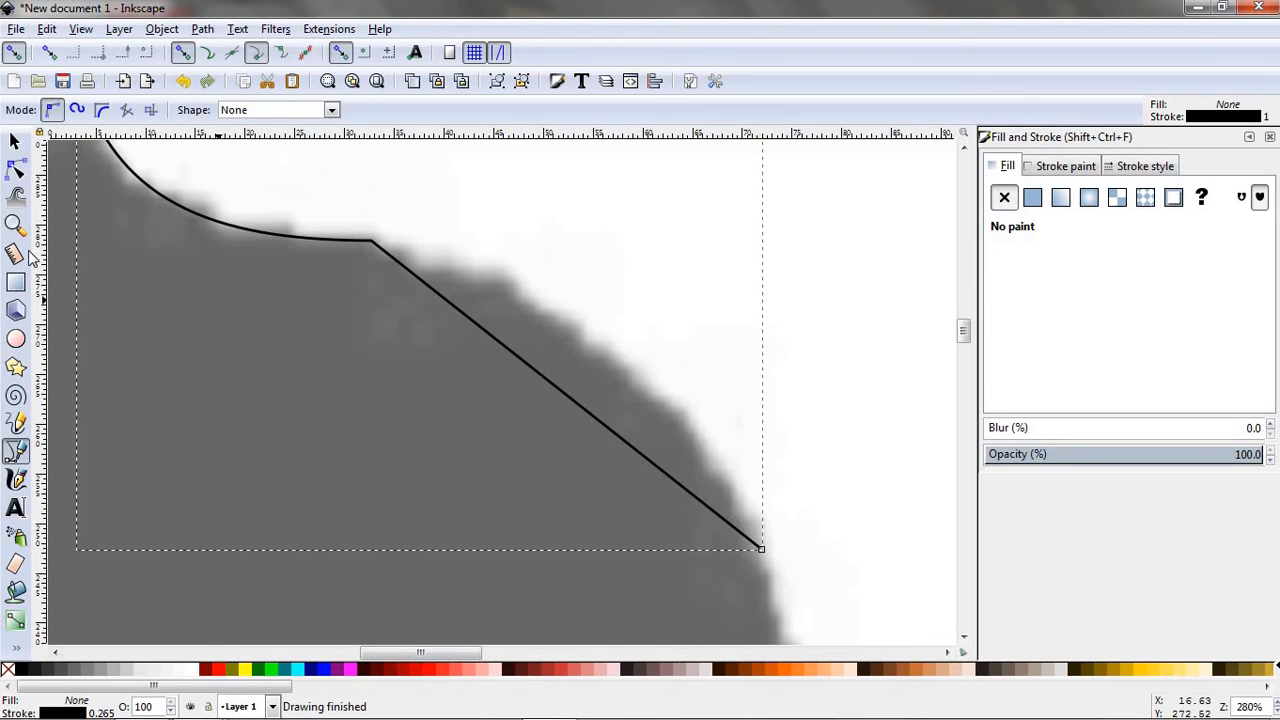
pyautogui.click(16, 170)
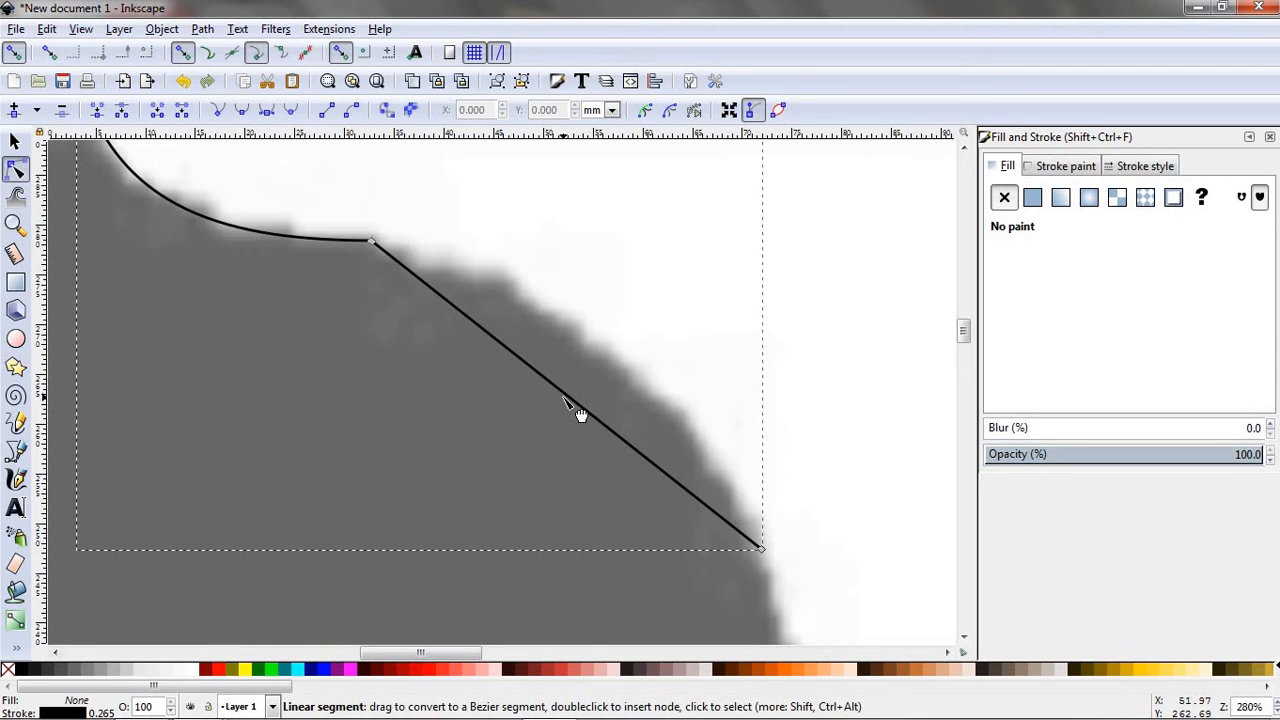
pyautogui.moveTo(566, 397); pyautogui.dragTo(604, 347)
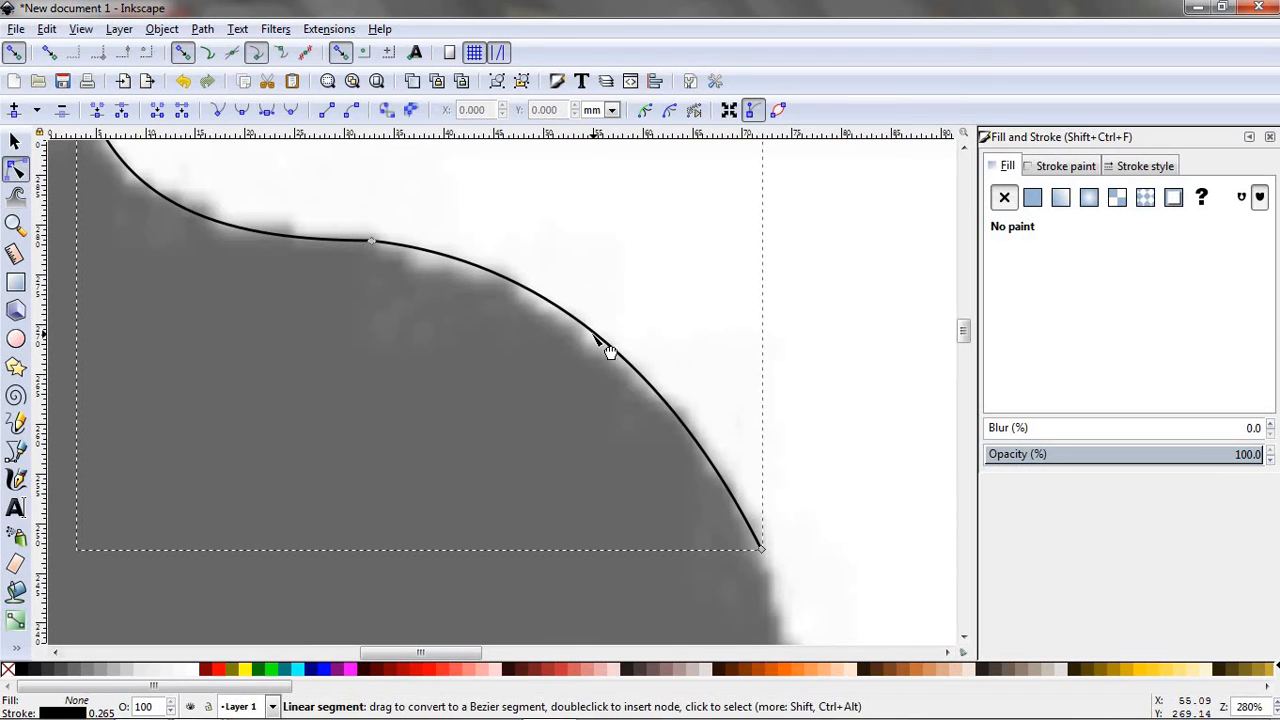
# - Extend the path down to the left face's brow at about X 81, Y 218 mm and bend the new segment slightly inward
pyautogui.scroll(-5, 886, 371)
pyautogui.scroll(-3, 912, 378)
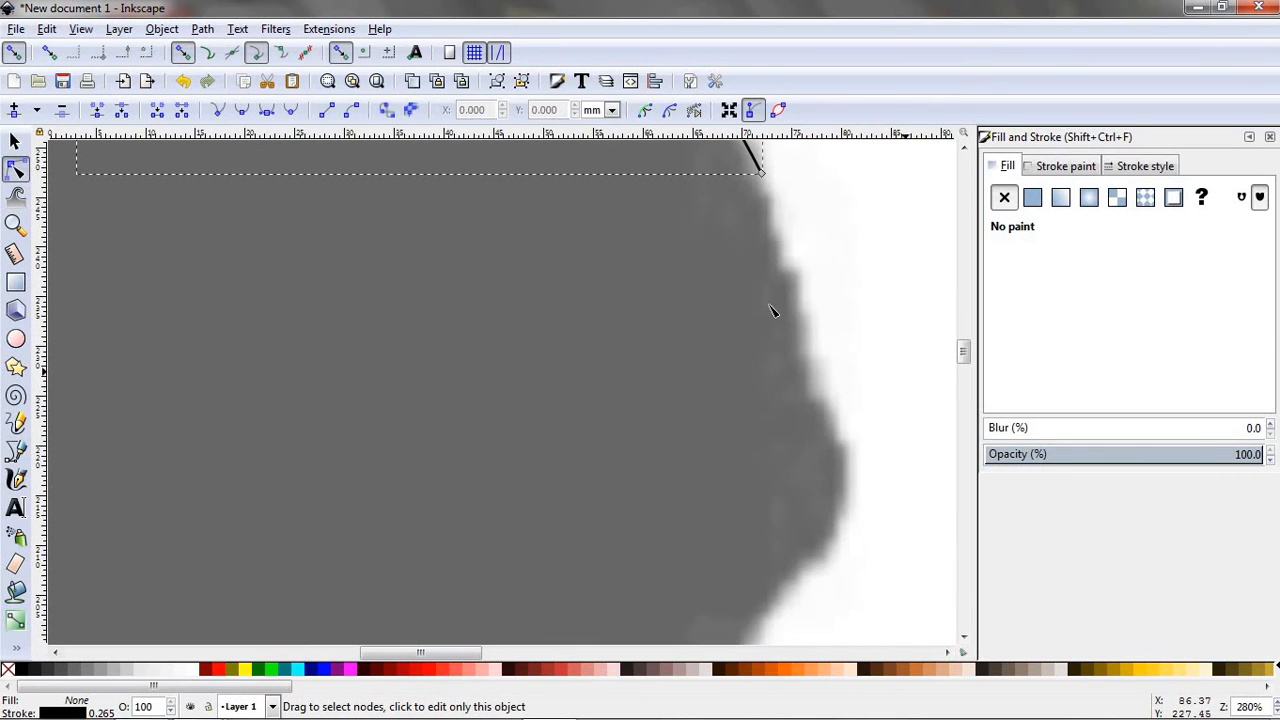
pyautogui.click(15, 452)
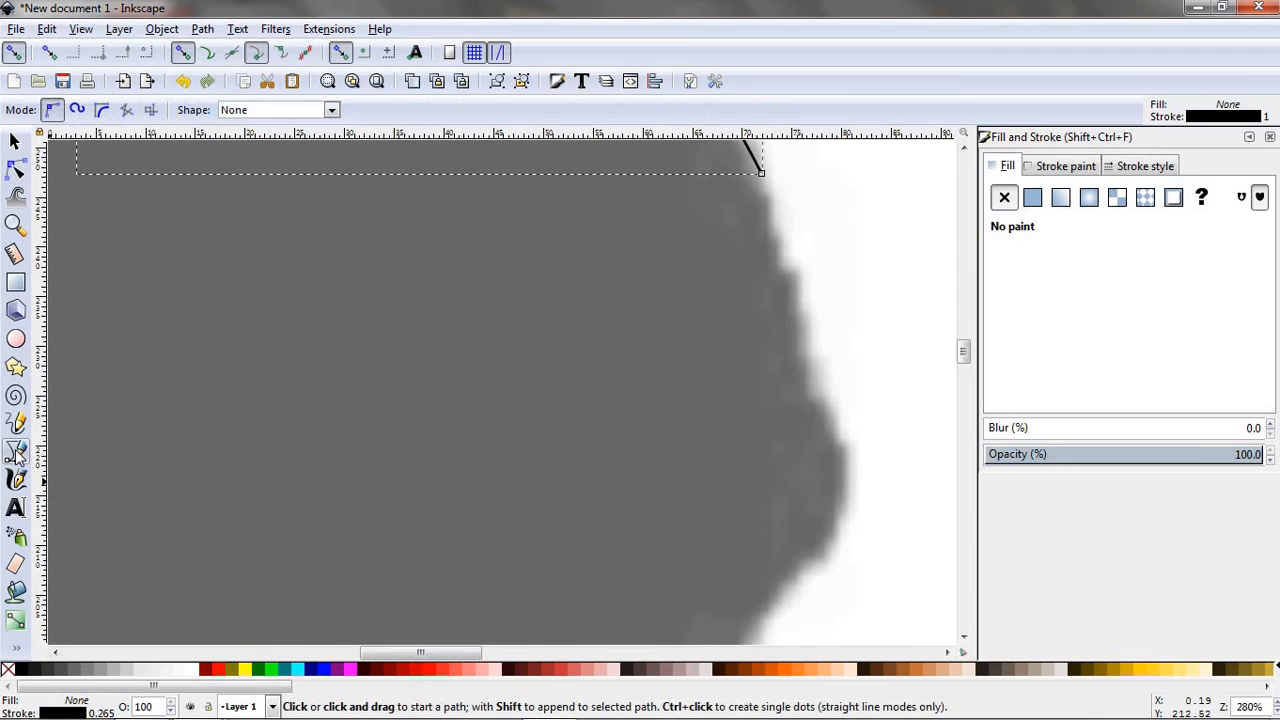
pyautogui.click(761, 174)
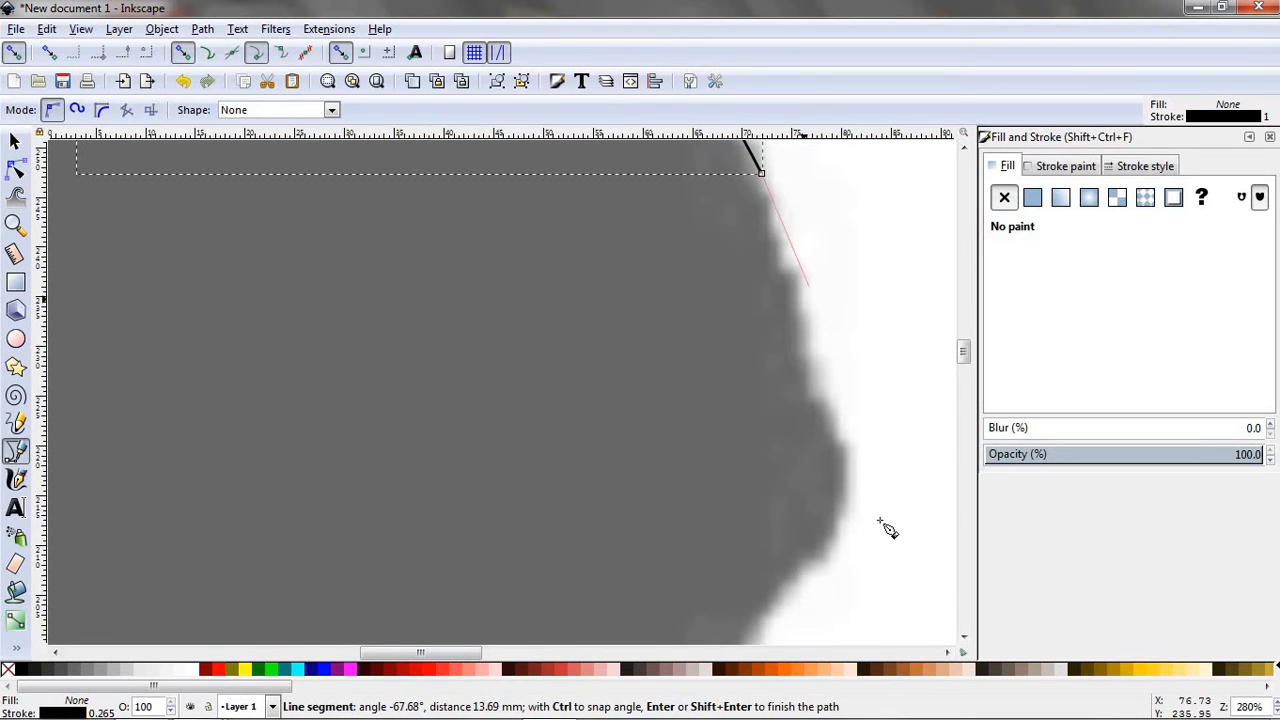
pyautogui.doubleClick(847, 465)
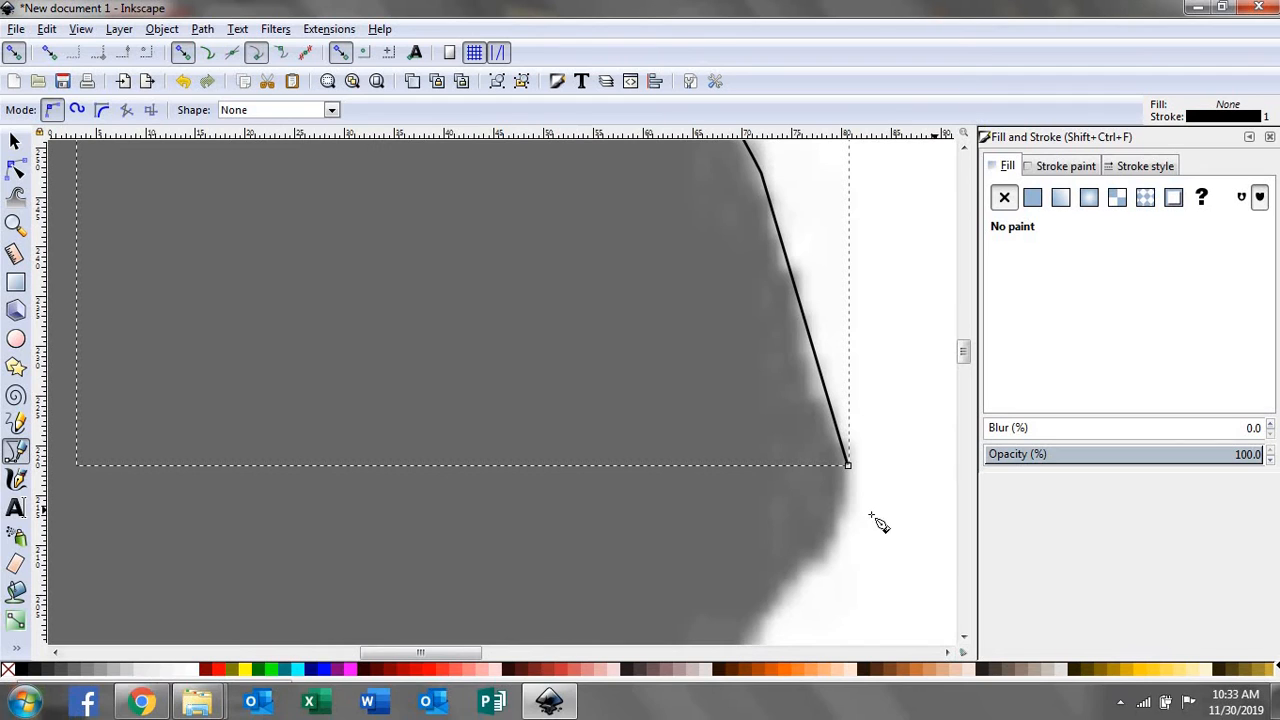
pyautogui.press('n')
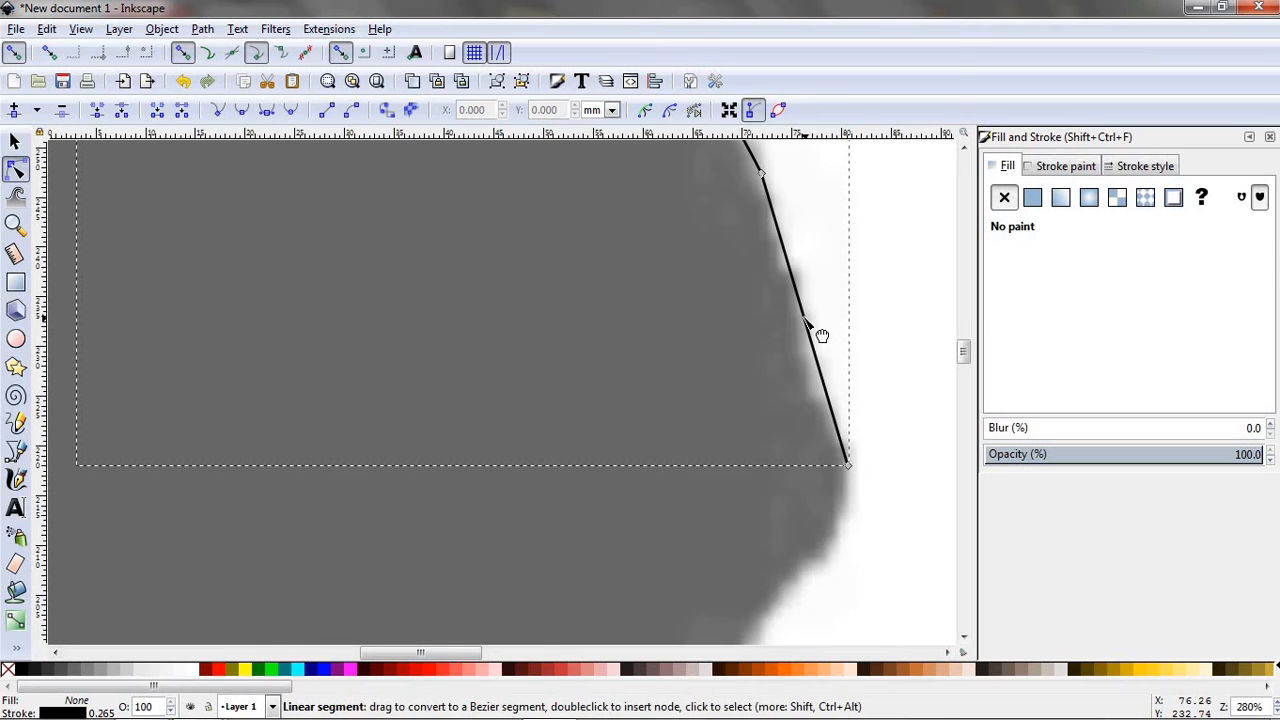
pyautogui.moveTo(804, 320); pyautogui.dragTo(799, 319)
pyautogui.hotkey('ctrl', 'z')
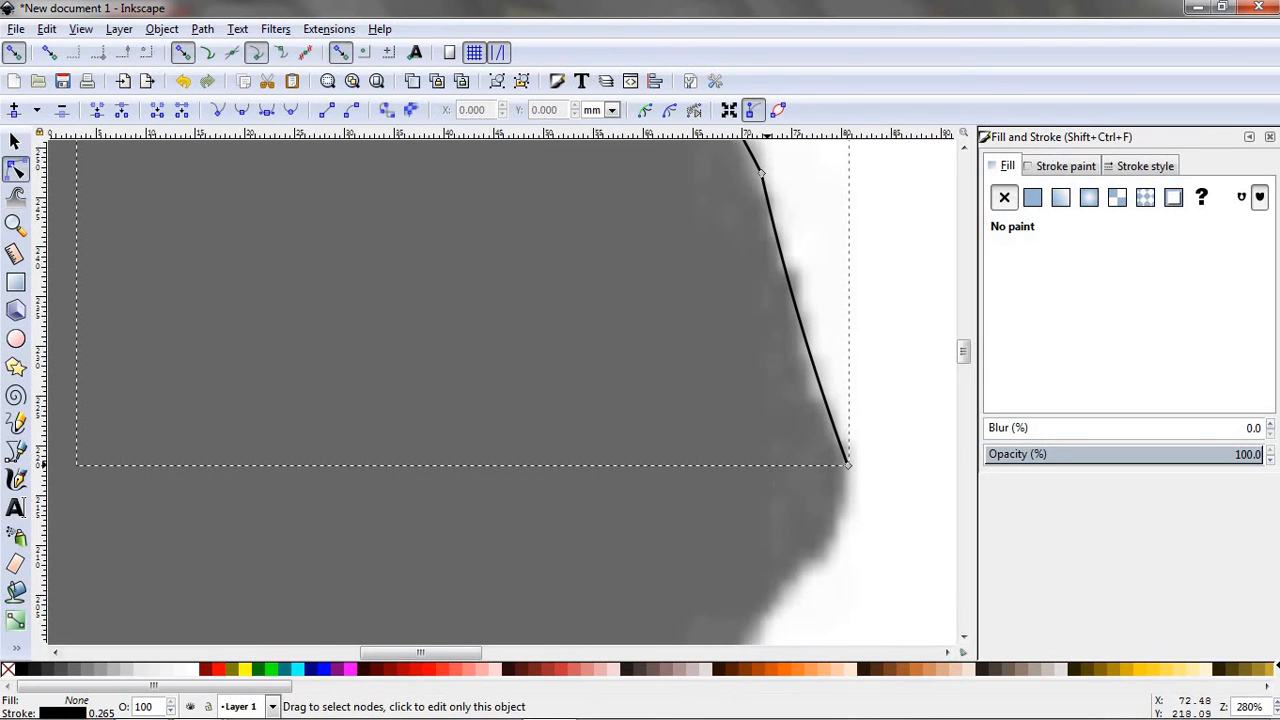
# - Extend the path from the left face's brow with a straight segment about 48 mm long, ending on the nose ridge
pyautogui.scroll(-4, 586, 306)
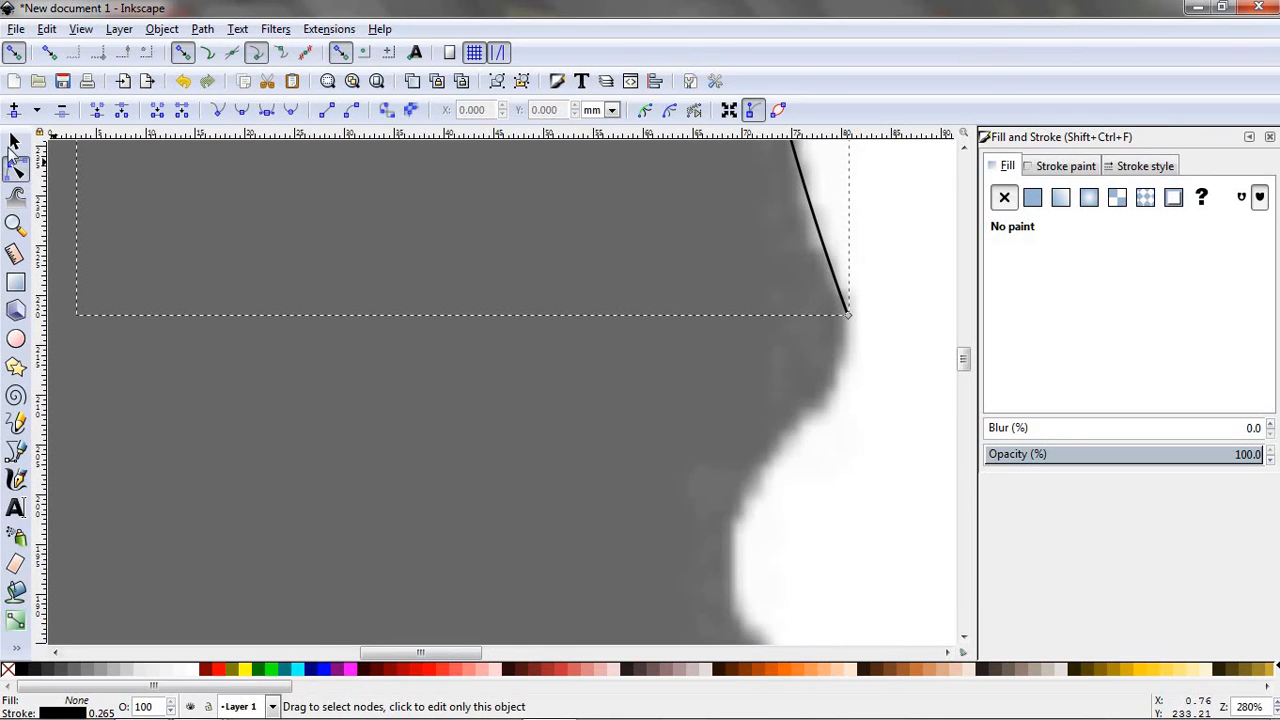
pyautogui.click(15, 451)
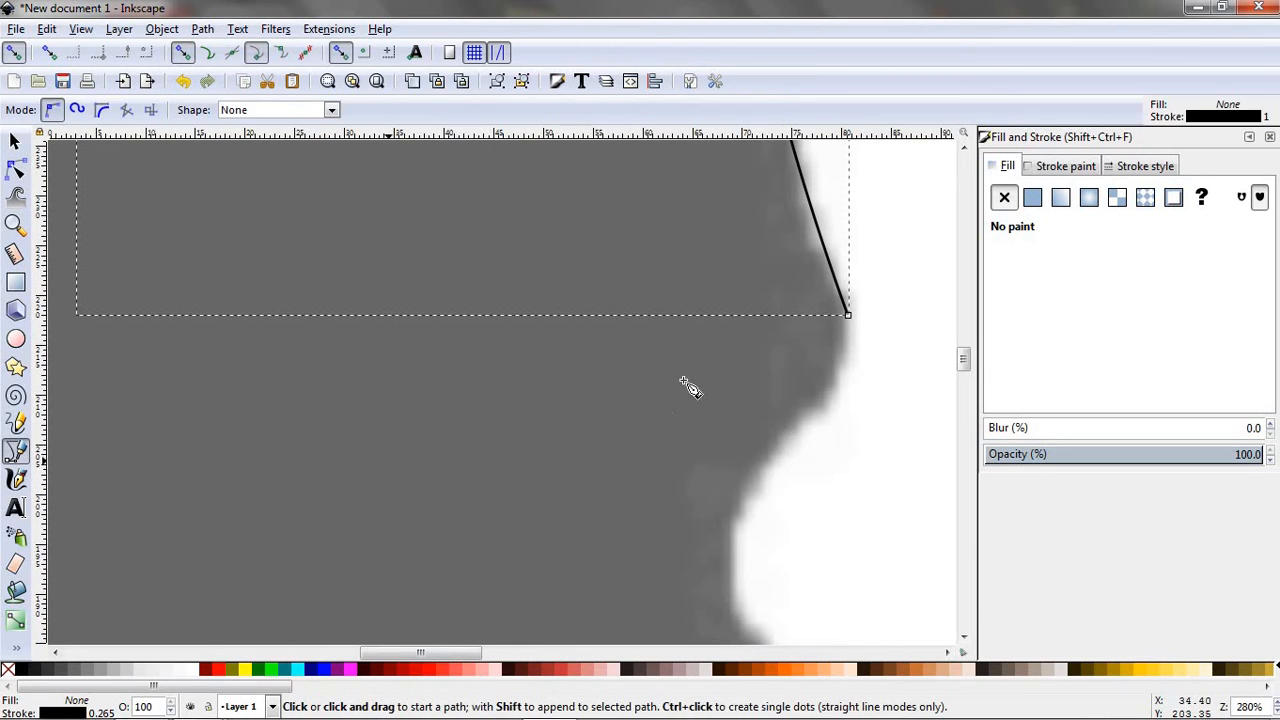
pyautogui.click(848, 316)
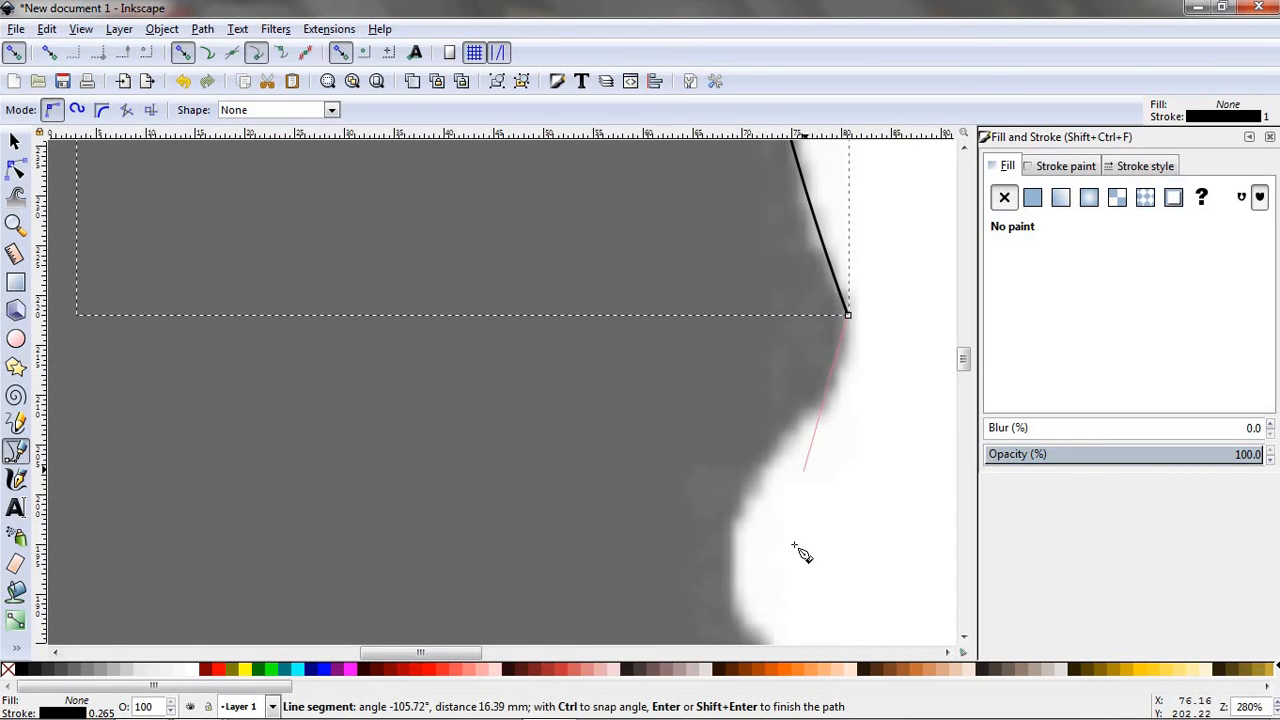
pyautogui.scroll(-1, 810, 600)
pyautogui.scroll(-2, 846, 569)
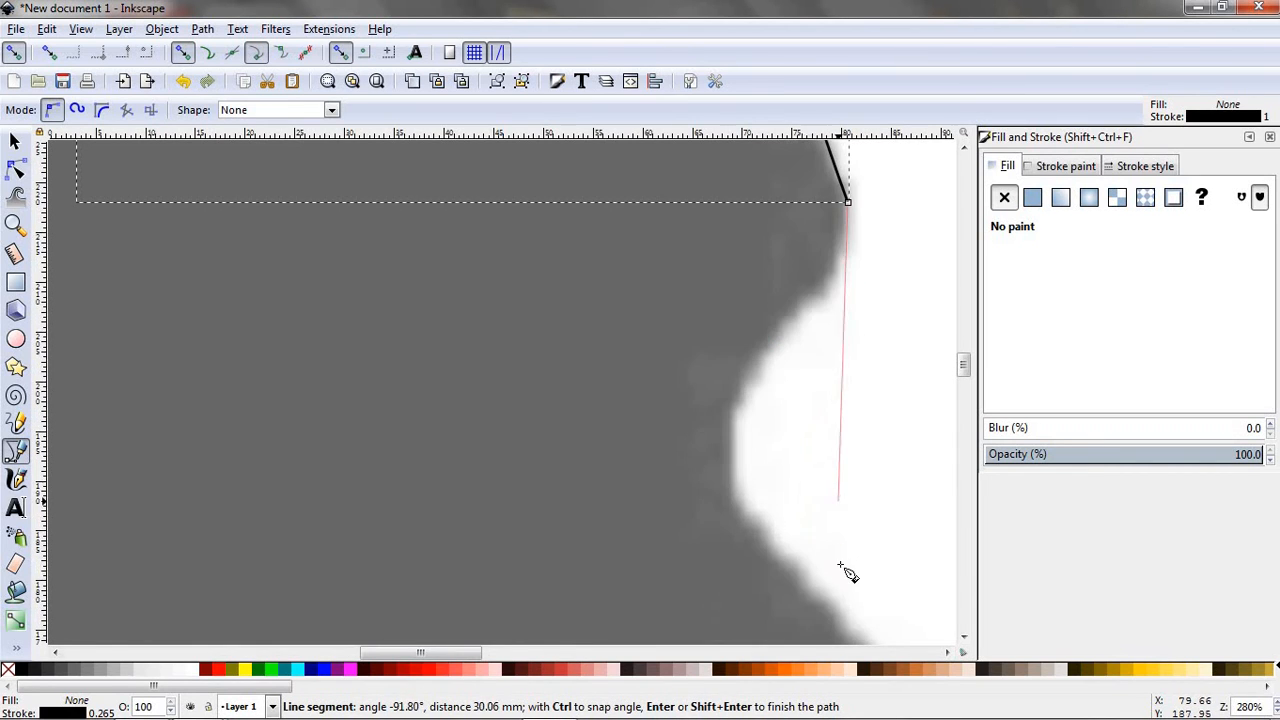
pyautogui.scroll(-2, 860, 588)
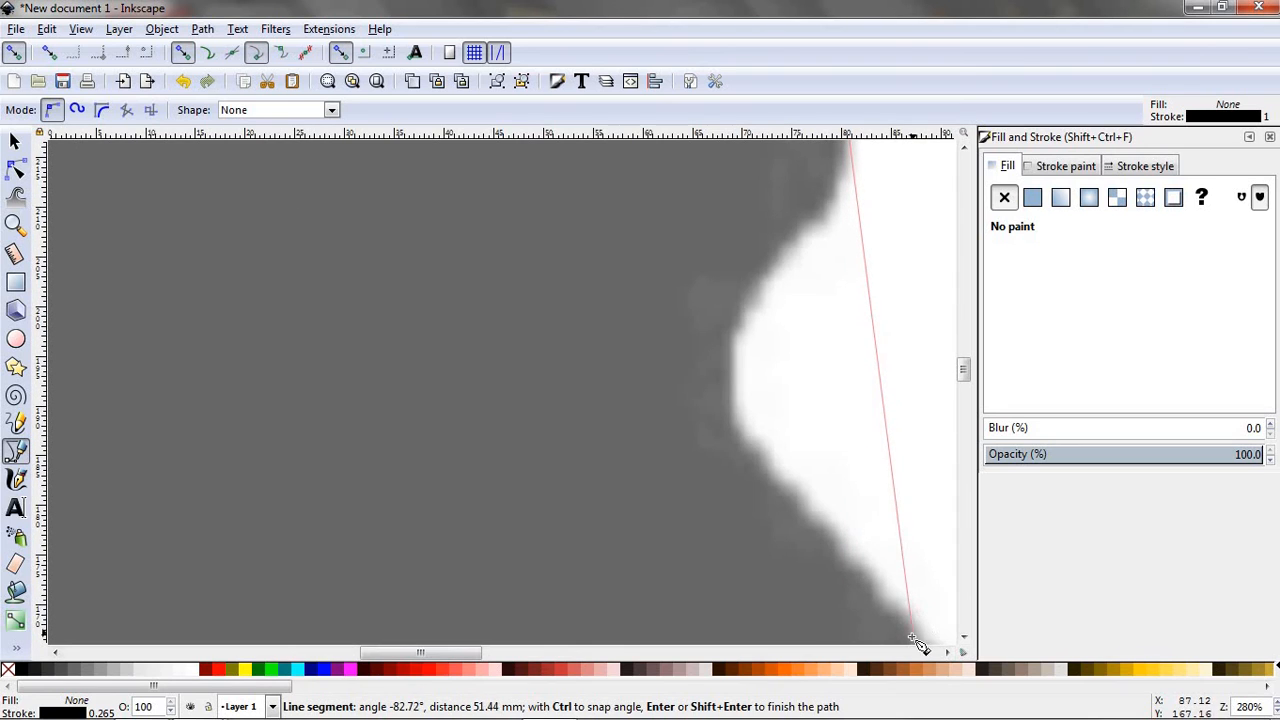
pyautogui.scroll(1, 909, 623)
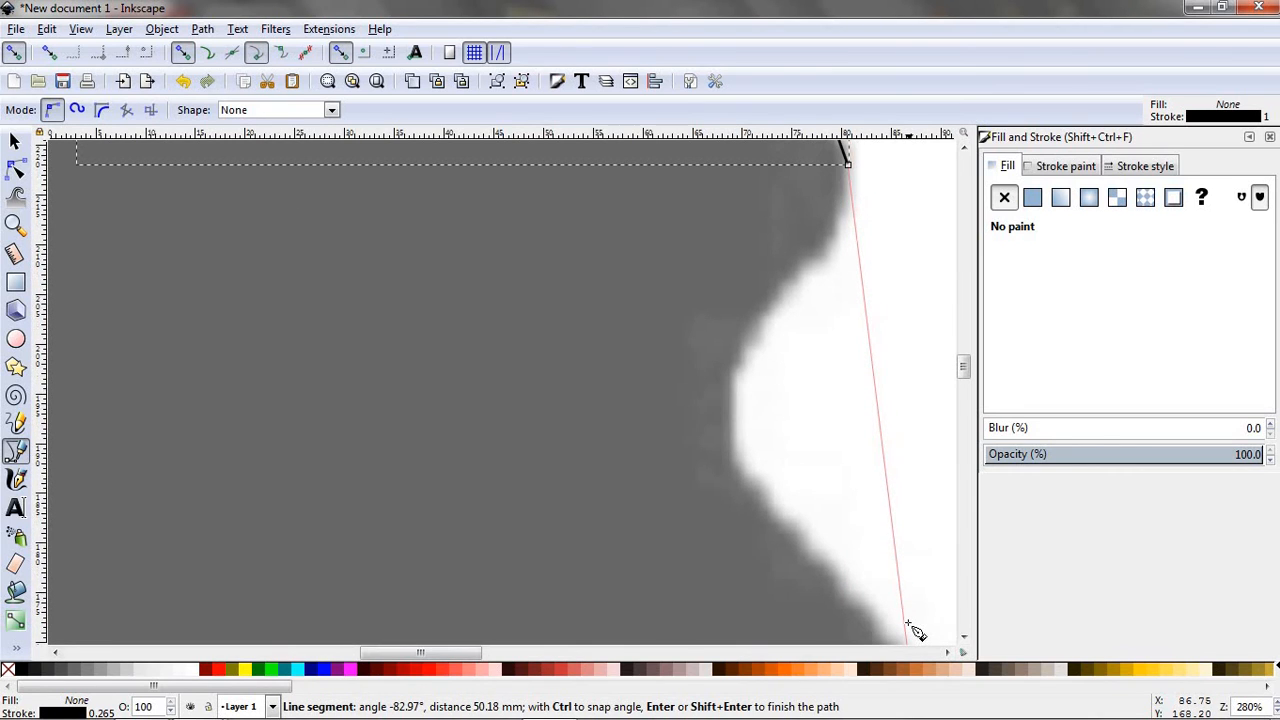
pyautogui.press('ctrl')
pyautogui.scroll(1, 910, 628)
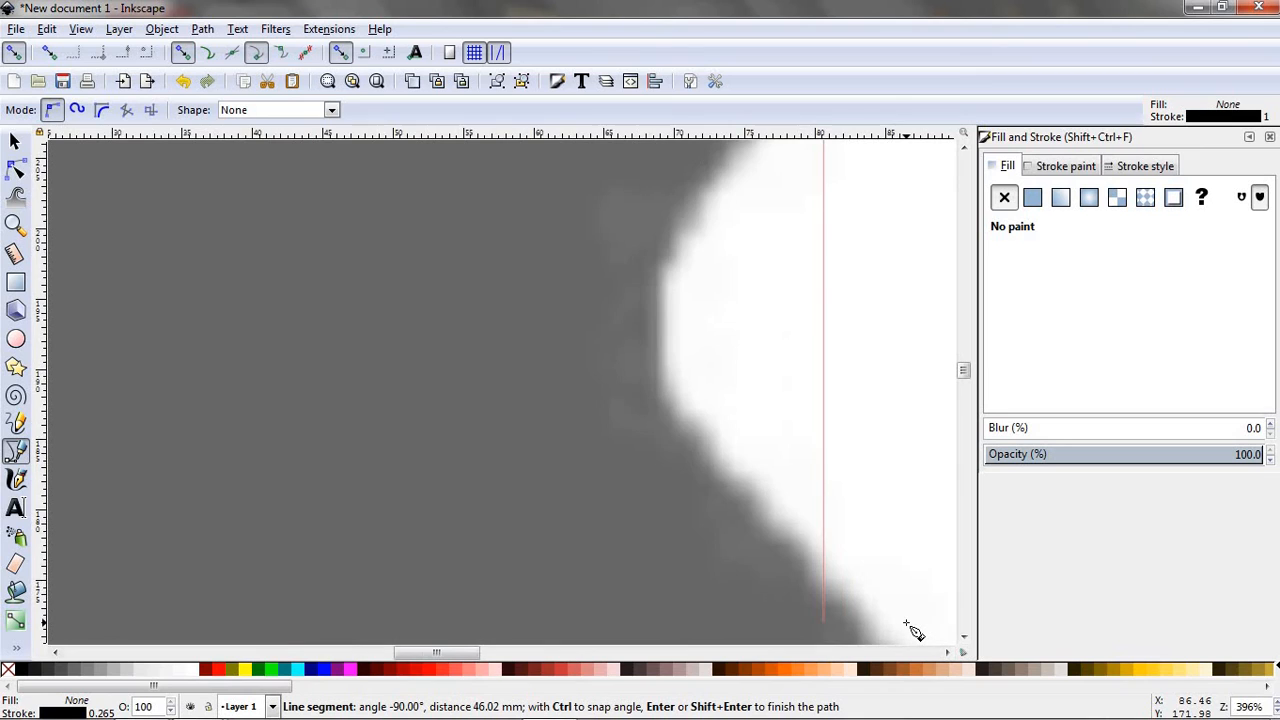
pyautogui.scroll(-2, 912, 628)
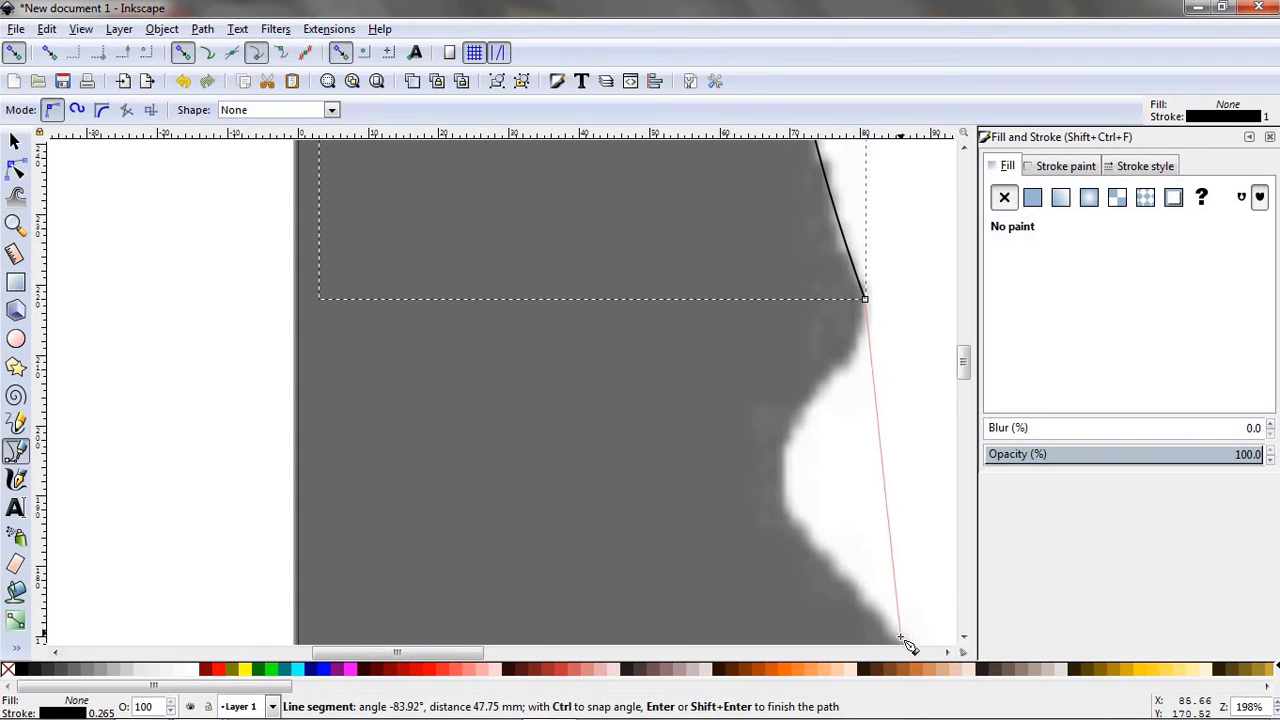
pyautogui.click(901, 638)
pyautogui.press('Return')
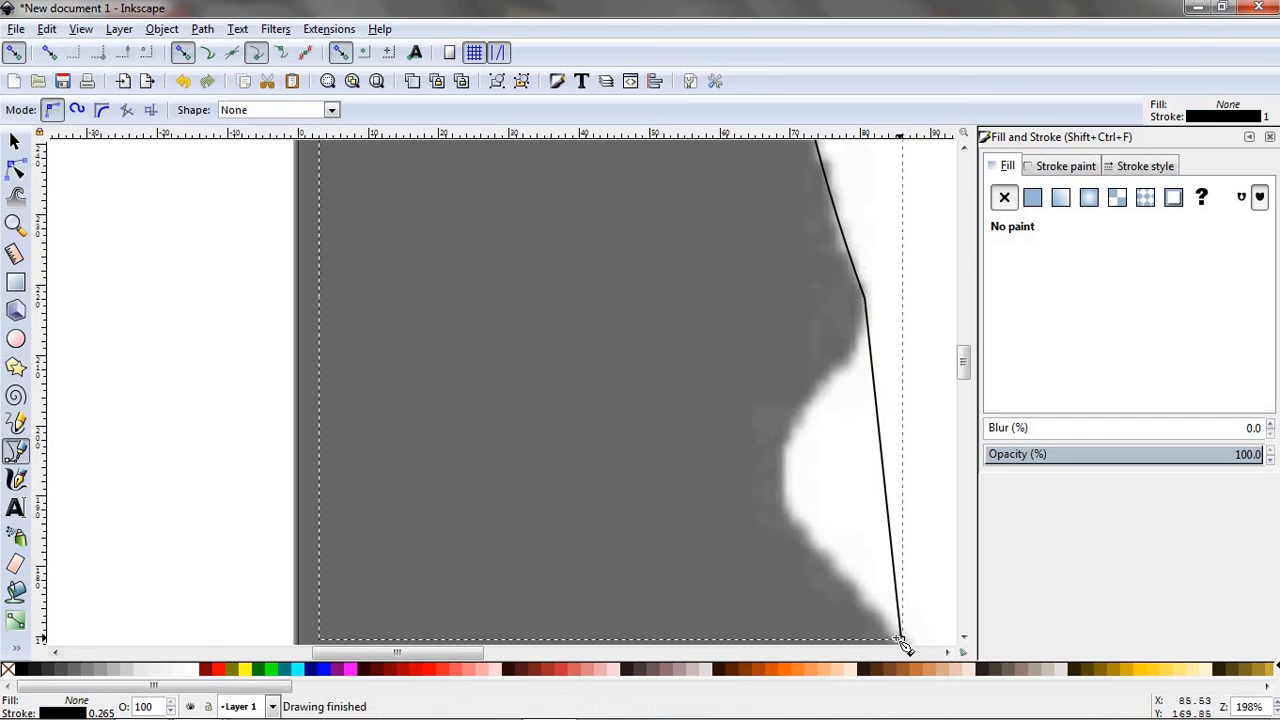
# - Insert a node below the brow at about X 78, Y 209 mm and bend the adjoining segments along the brow and eye hollow
pyautogui.click(17, 172)
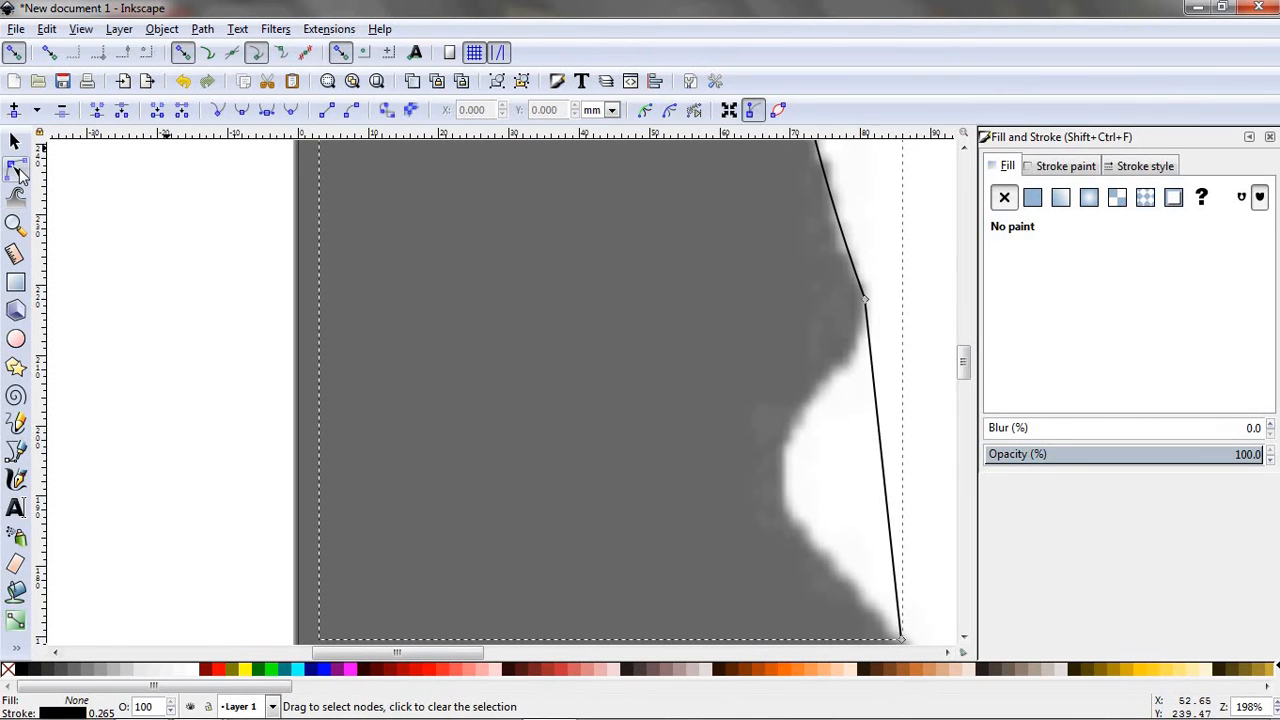
pyautogui.moveTo(872, 364); pyautogui.dragTo(850, 360)
pyautogui.doubleClick(850, 360)
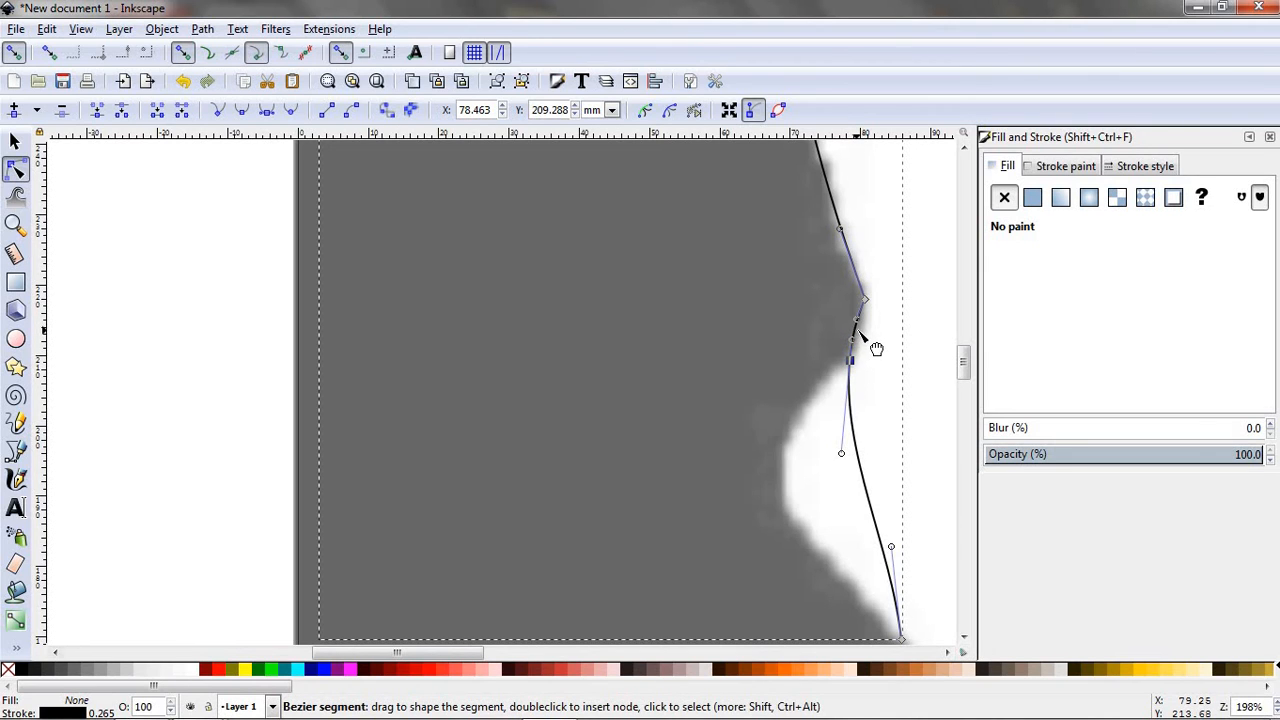
pyautogui.moveTo(876, 348); pyautogui.dragTo(879, 348)
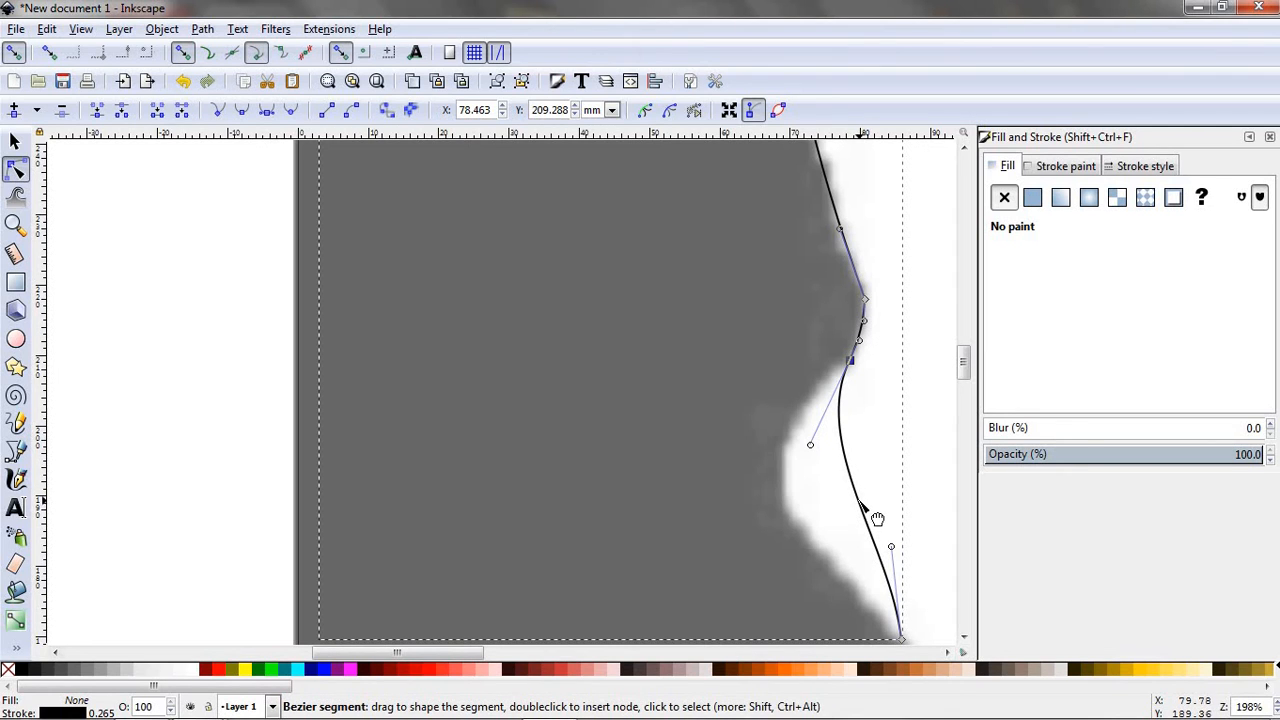
pyautogui.moveTo(872, 516); pyautogui.dragTo(804, 530)
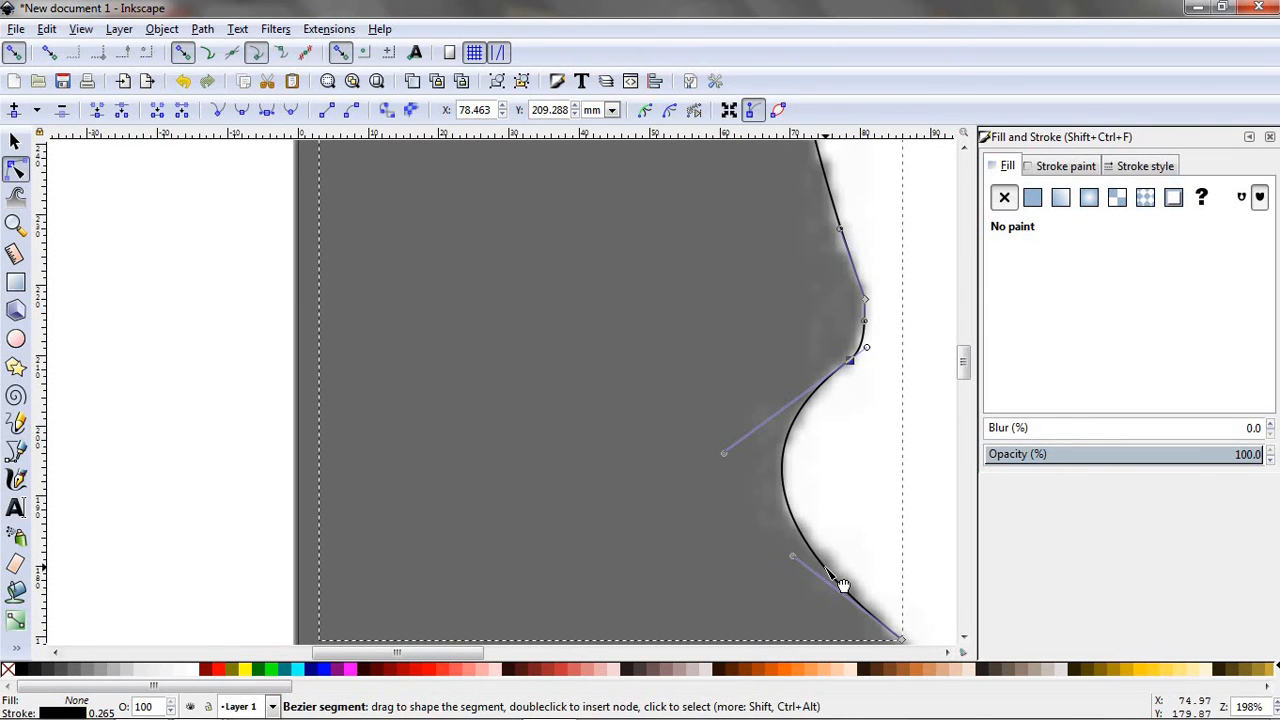
# - Insert a node on the nose bridge at about X 75, Y 180 mm, move the end node to about X 85, Y 170 mm, and reshape the curve
pyautogui.doubleClick(825, 569)
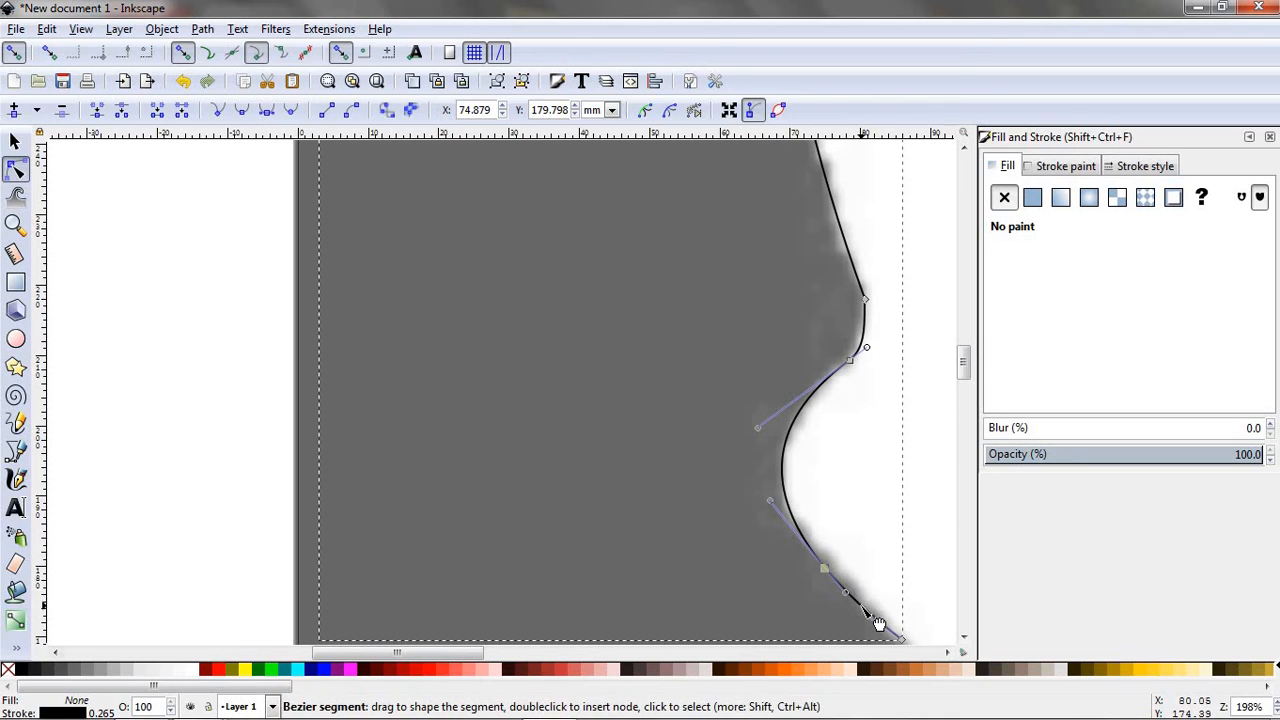
pyautogui.moveTo(866, 606); pyautogui.dragTo(898, 641)
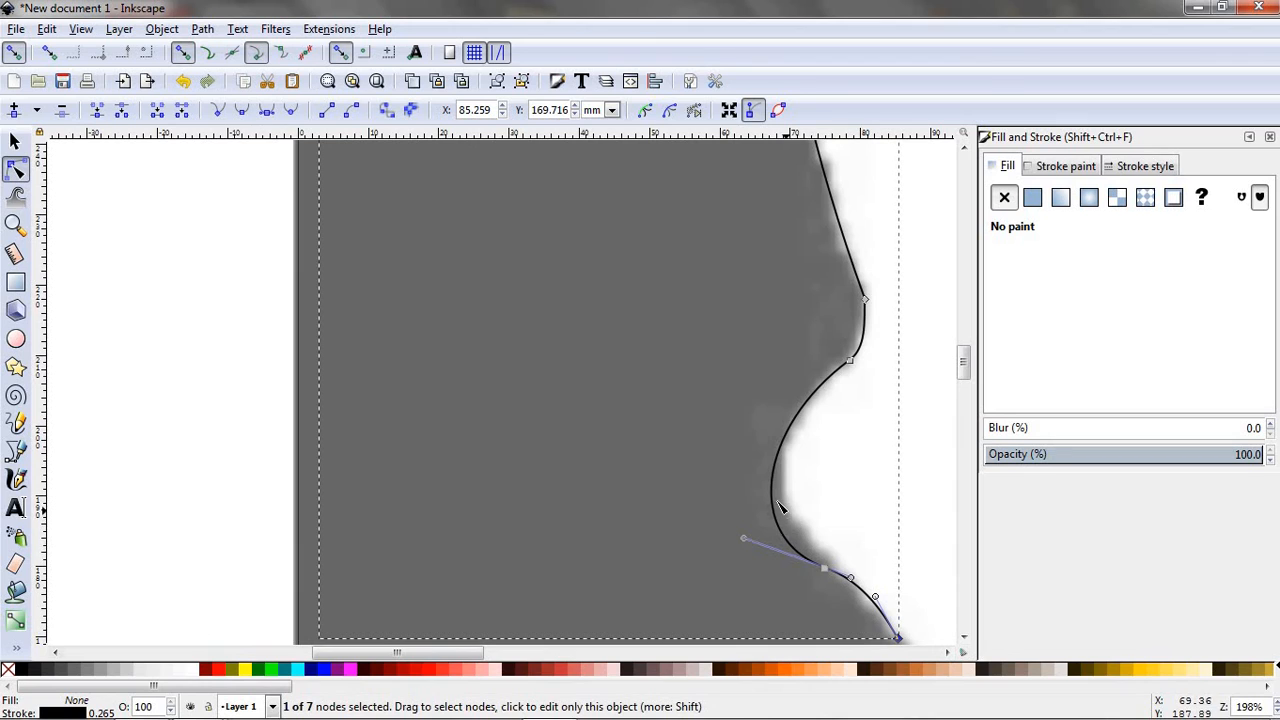
pyautogui.moveTo(795, 513); pyautogui.dragTo(797, 511)
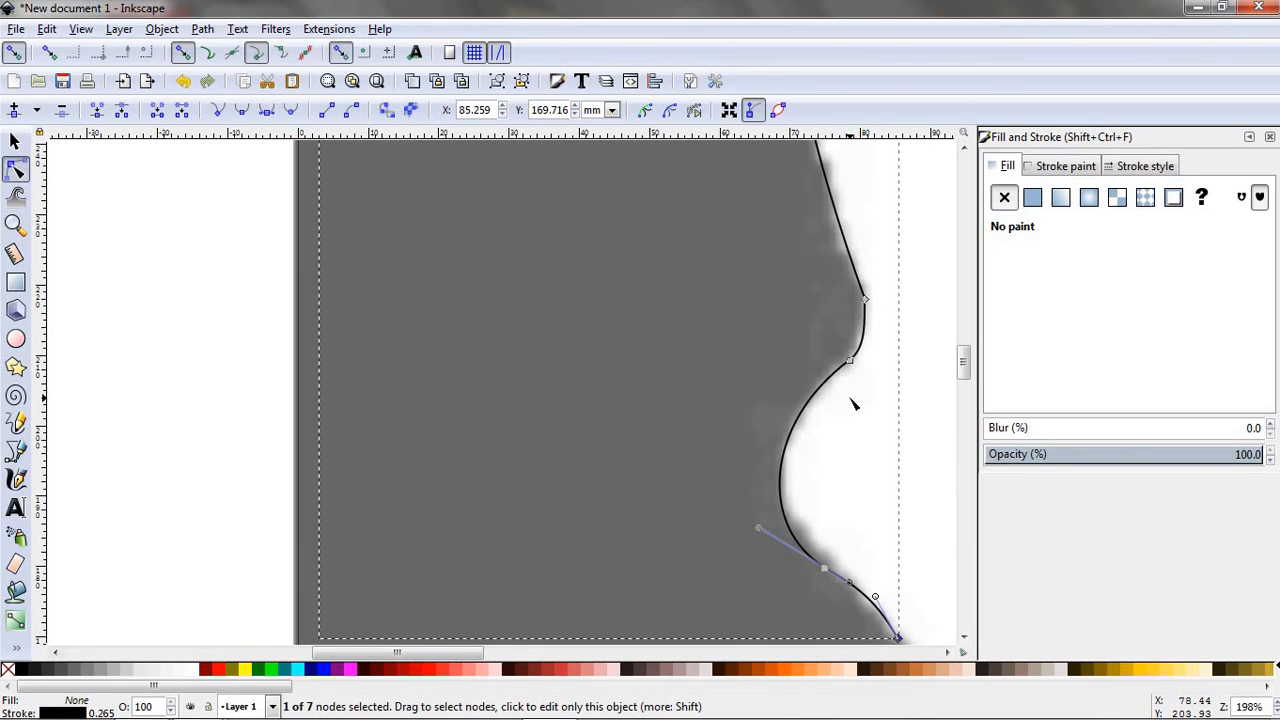
# - Extend the outline from its lower end on the shoulder with a segment about 20 mm long to the image's bottom edge
pyautogui.scroll(-4, 840, 425)
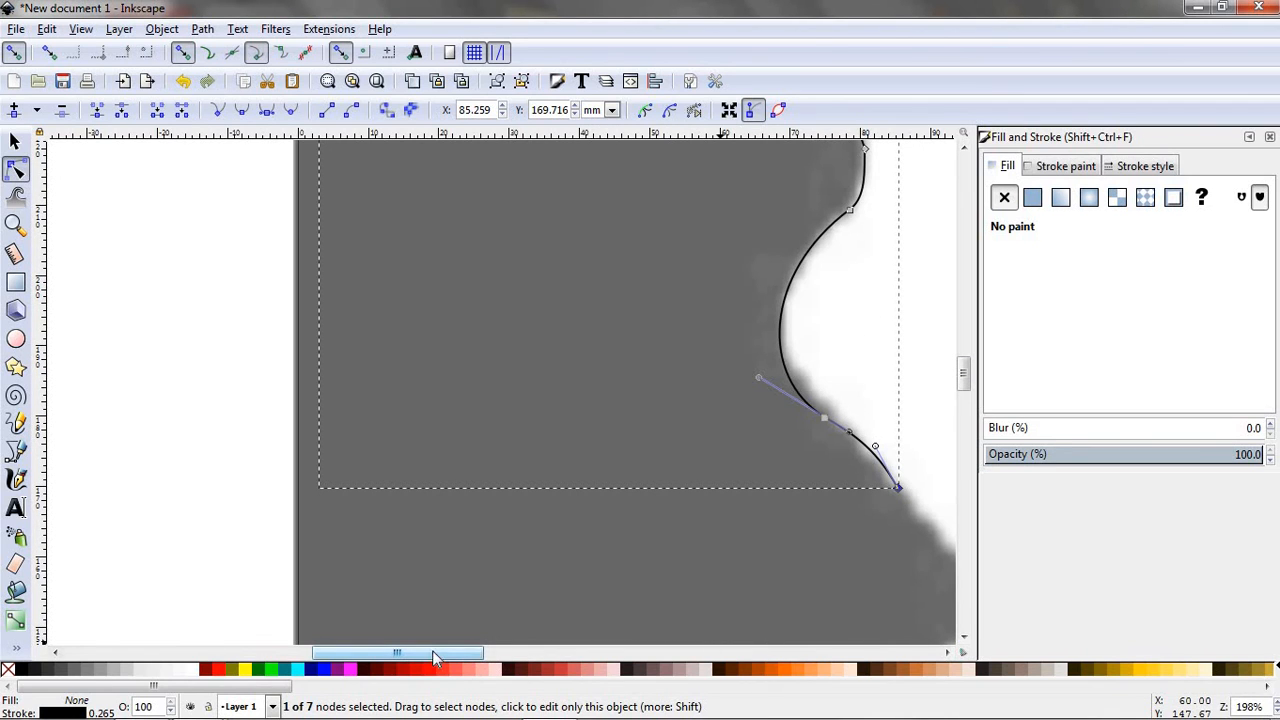
pyautogui.moveTo(435, 657); pyautogui.dragTo(482, 657)
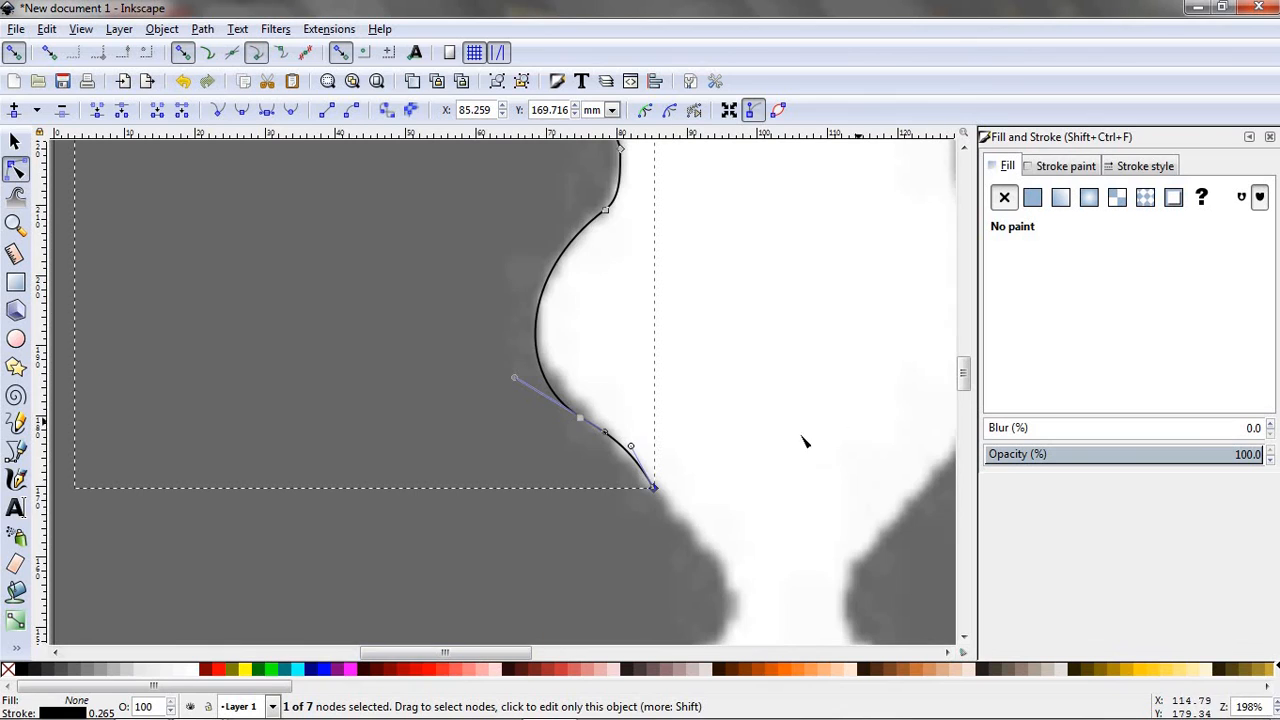
pyautogui.scroll(-3, 790, 445)
pyautogui.scroll(-2, 771, 451)
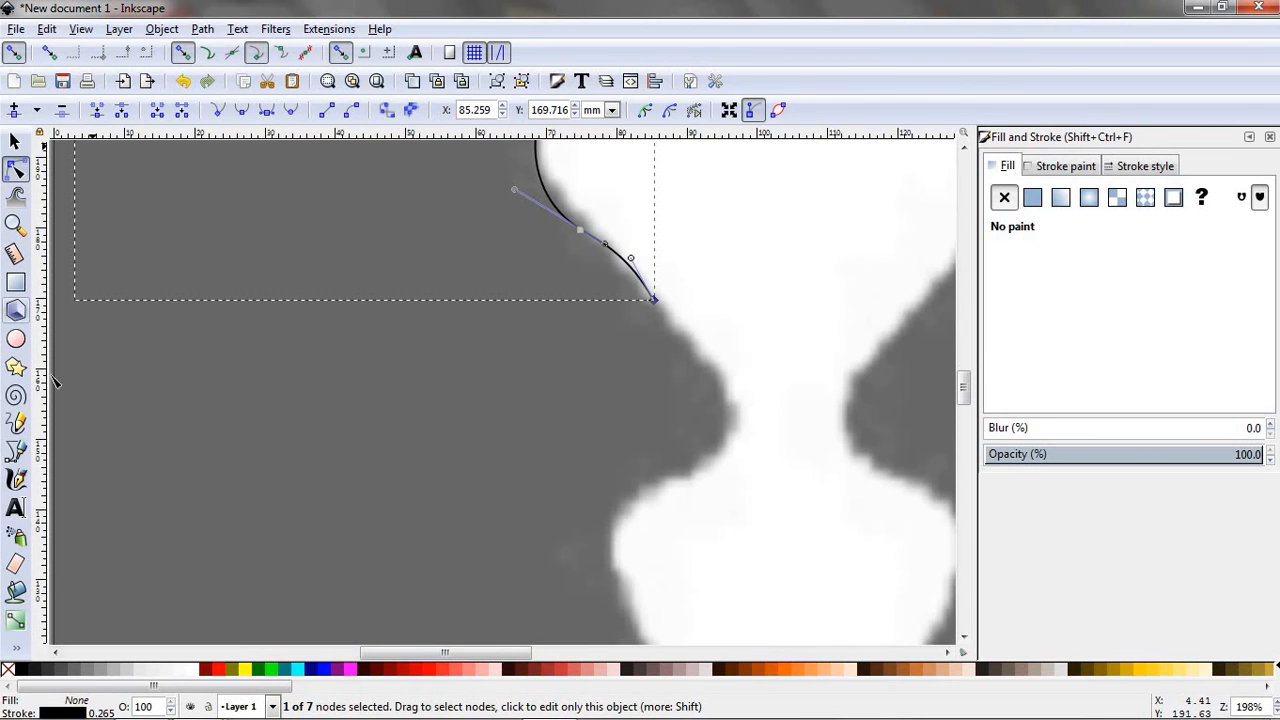
pyautogui.click(16, 451)
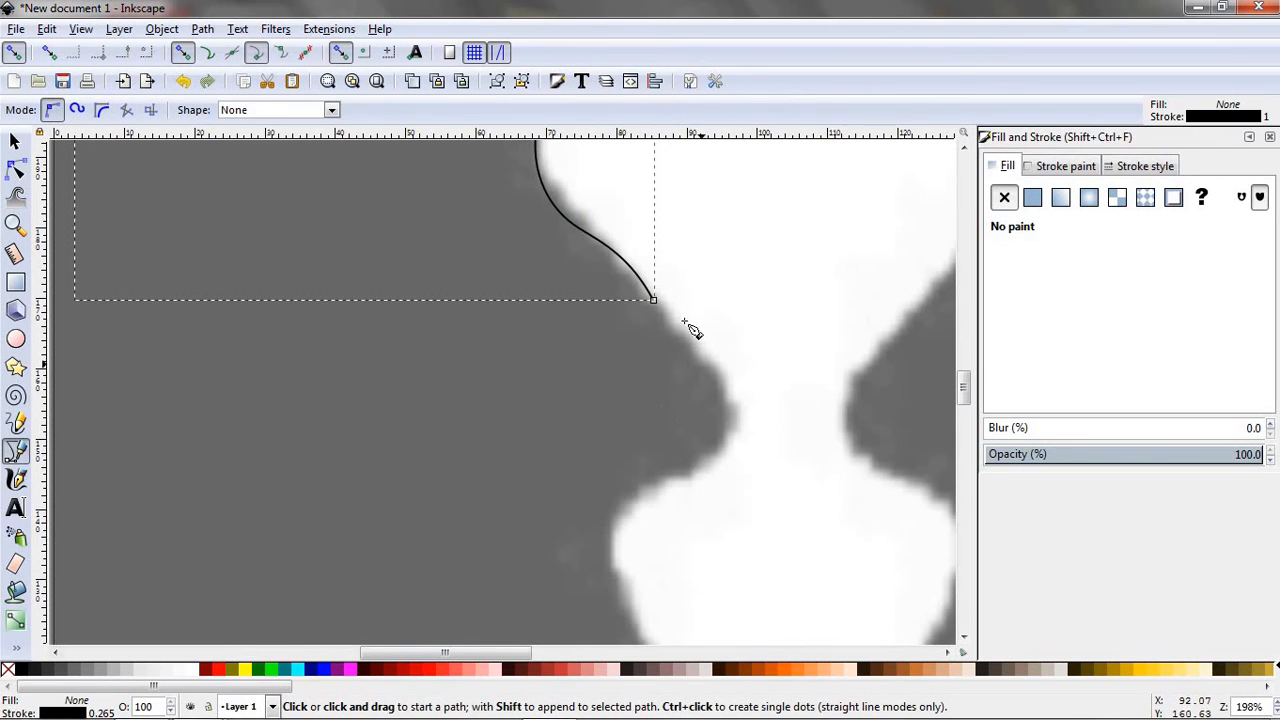
pyautogui.scroll(-5, 128, 420)
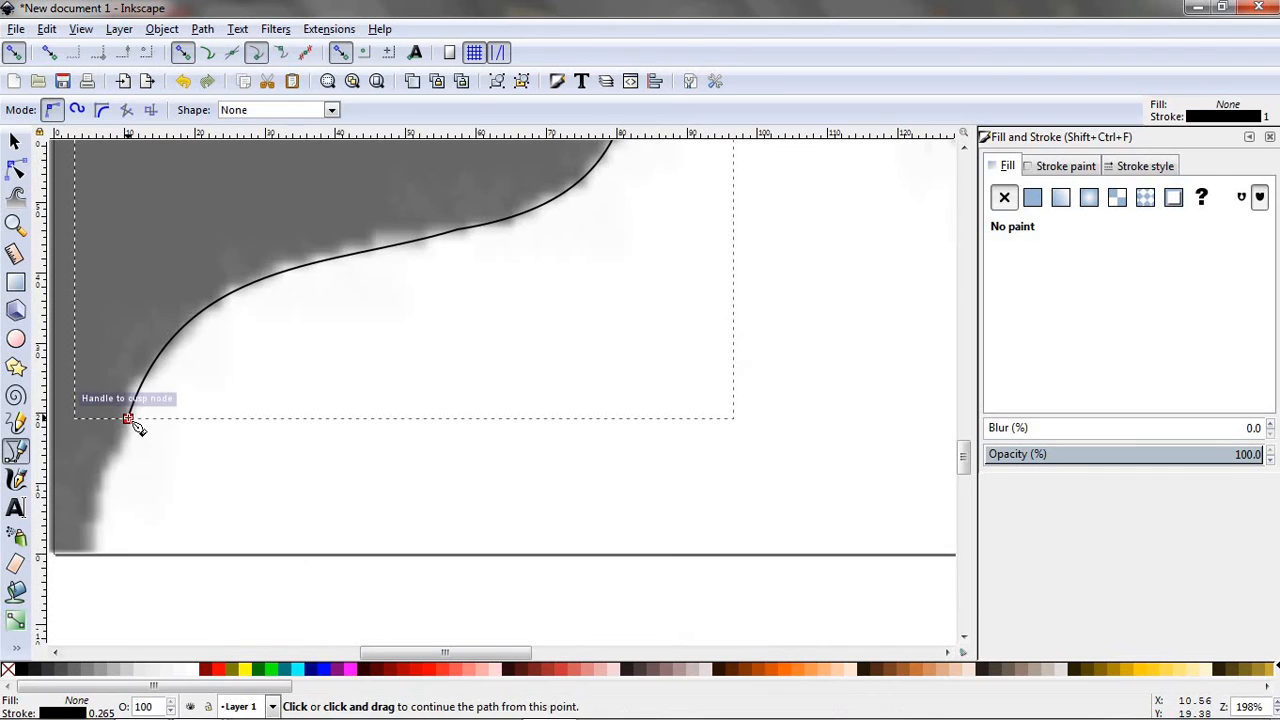
pyautogui.click(128, 418)
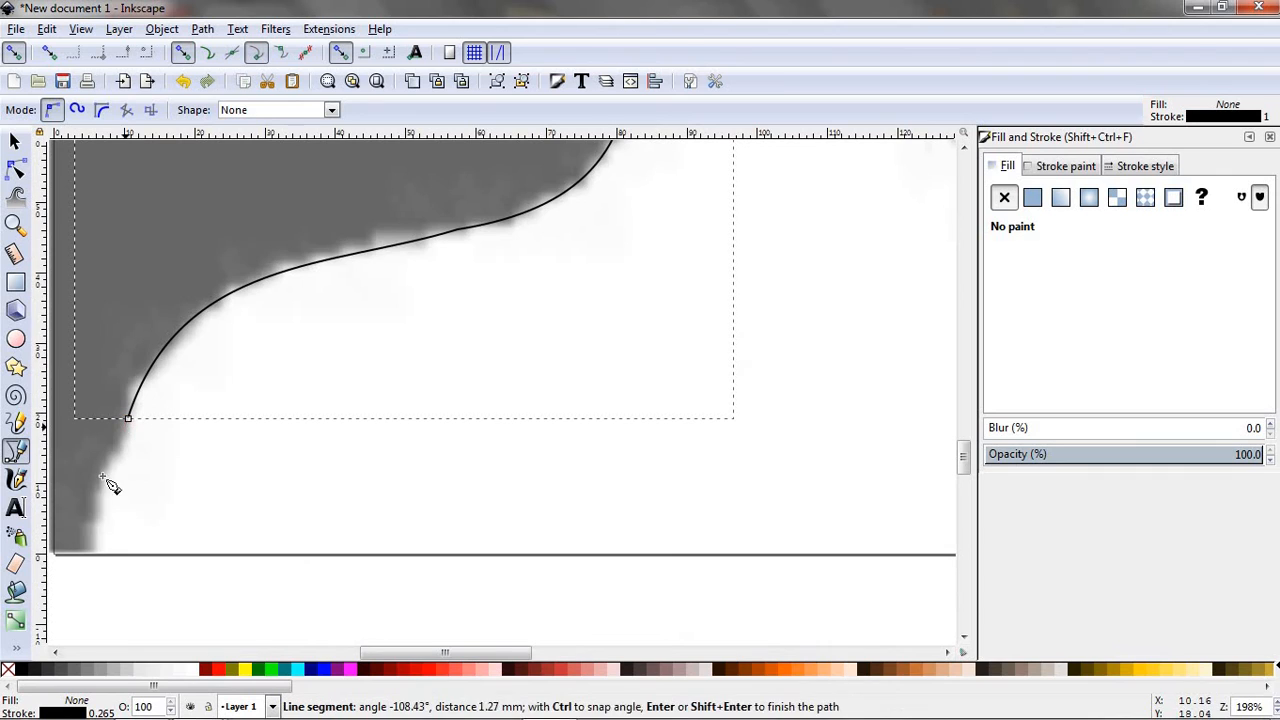
pyautogui.doubleClick(90, 551)
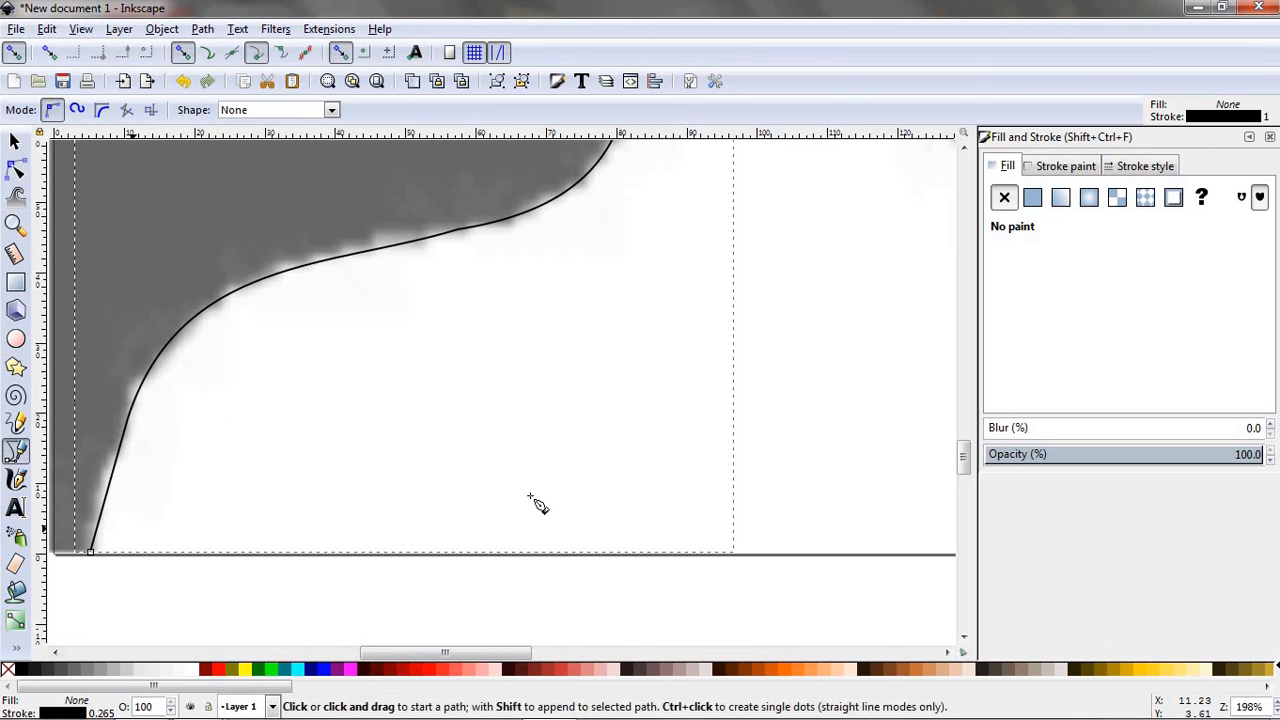
# - Continue the path along the image's bottom edge to its lower-left corner with a segment about 6 mm long
pyautogui.scroll(-2, 603, 486)
pyautogui.scroll(2, 600, 484)
pyautogui.scroll(-2, 433, 325)
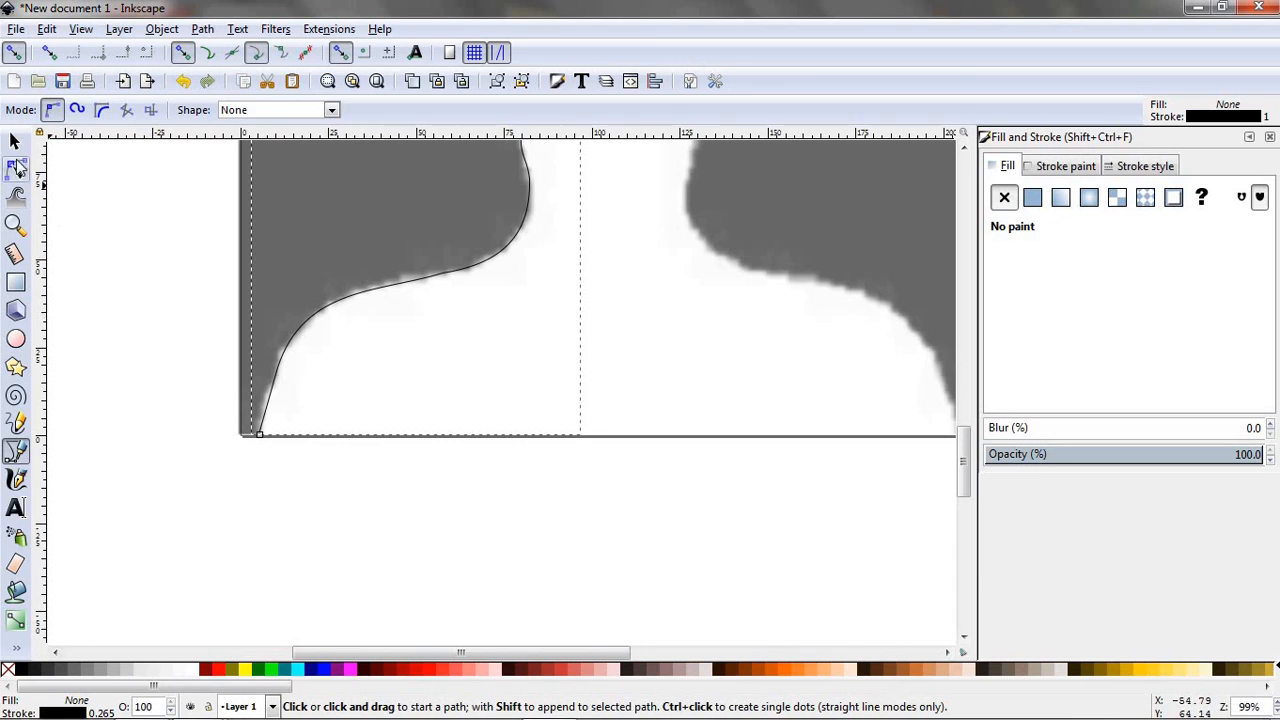
pyautogui.click(258, 436)
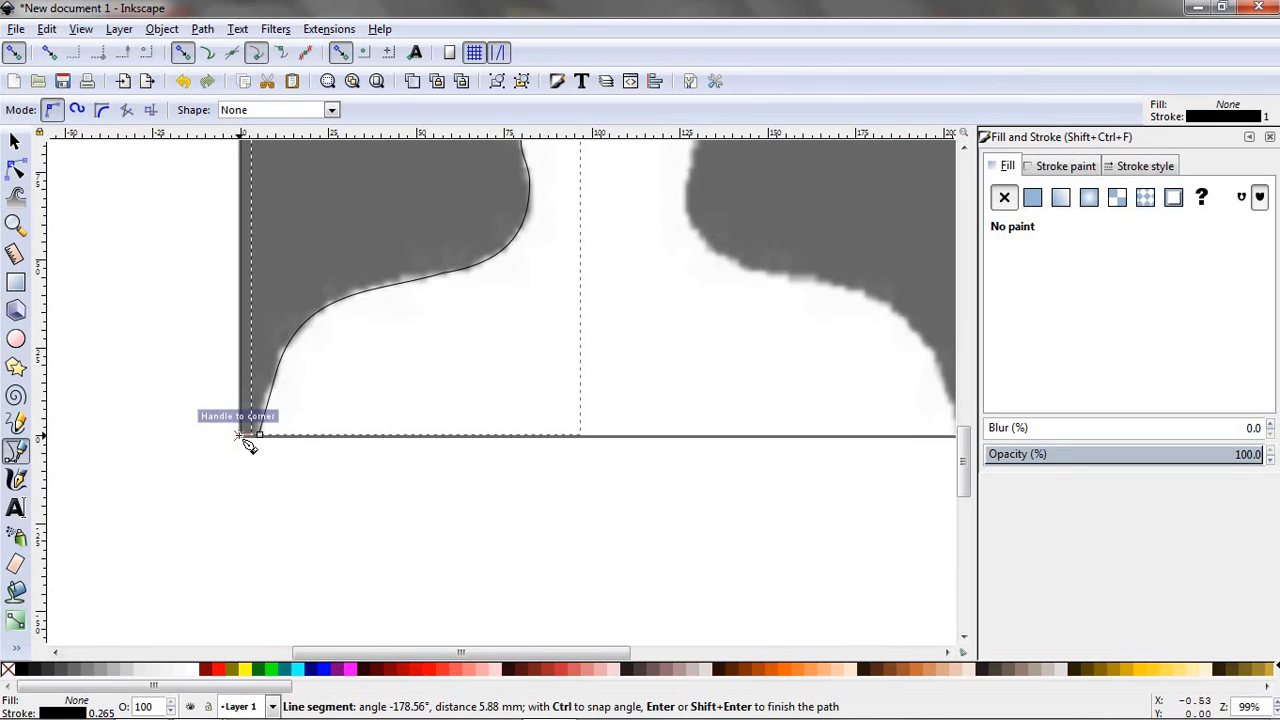
pyautogui.click(242, 437)
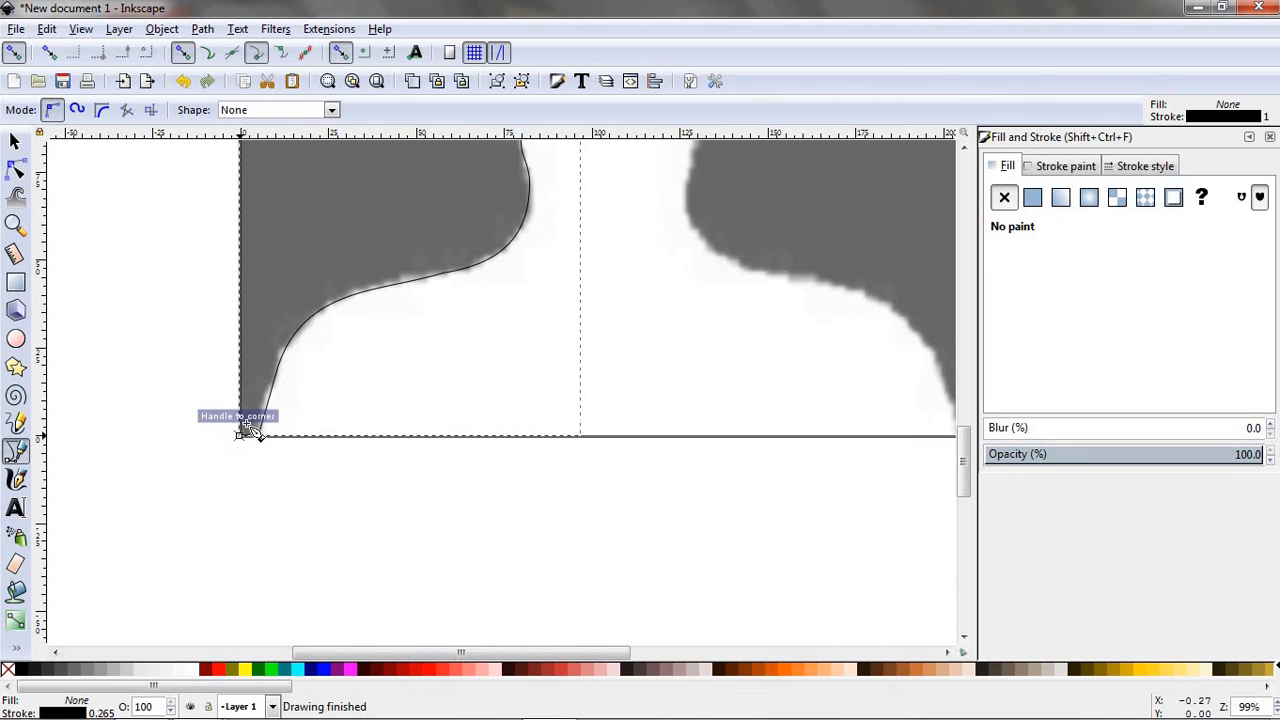
# - Run a vertical segment about 296 mm long up the image's left edge and close the path at its starting node along the top edge
pyautogui.scroll(3, 243, 540)
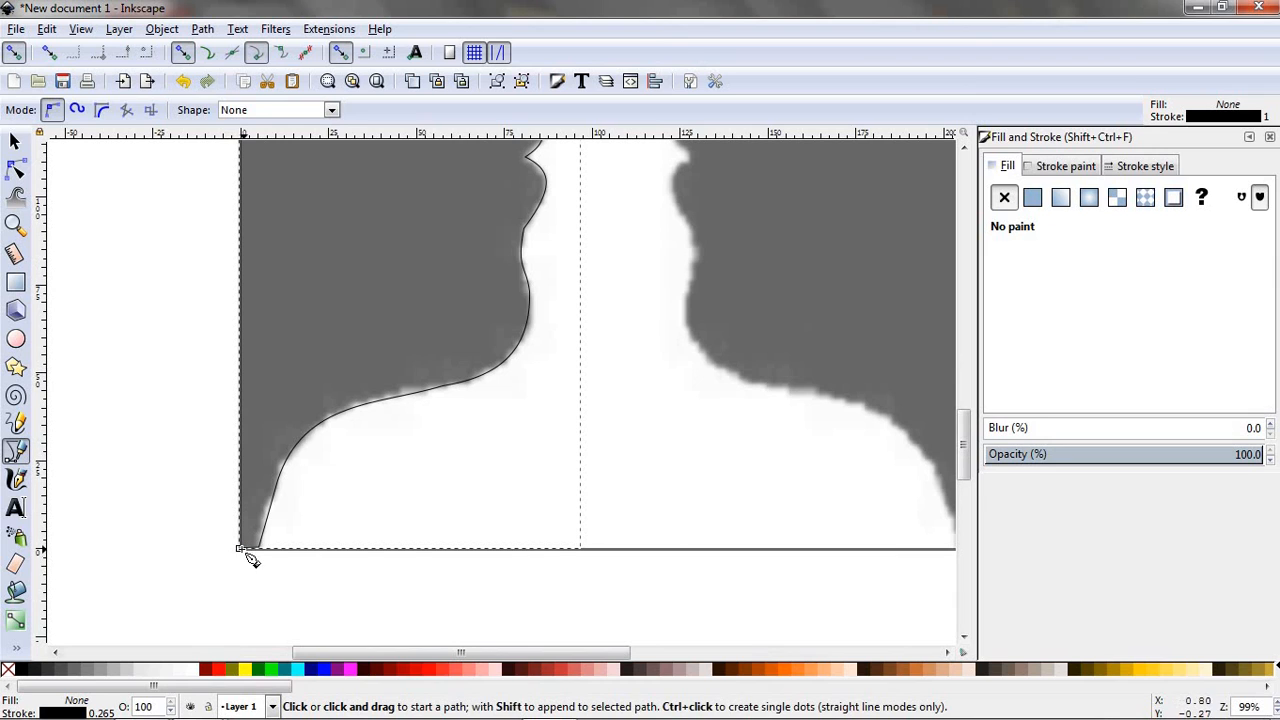
pyautogui.click(239, 548)
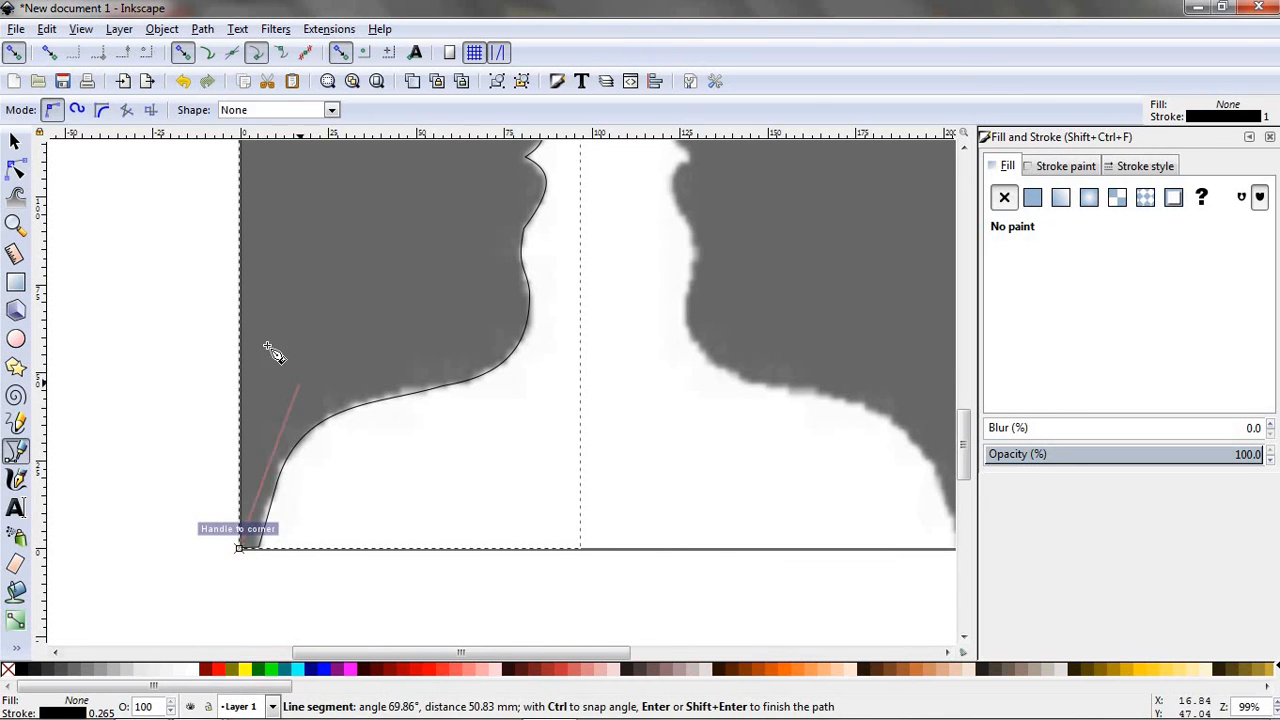
pyautogui.scroll(7, 251, 366)
pyautogui.scroll(2, 230, 403)
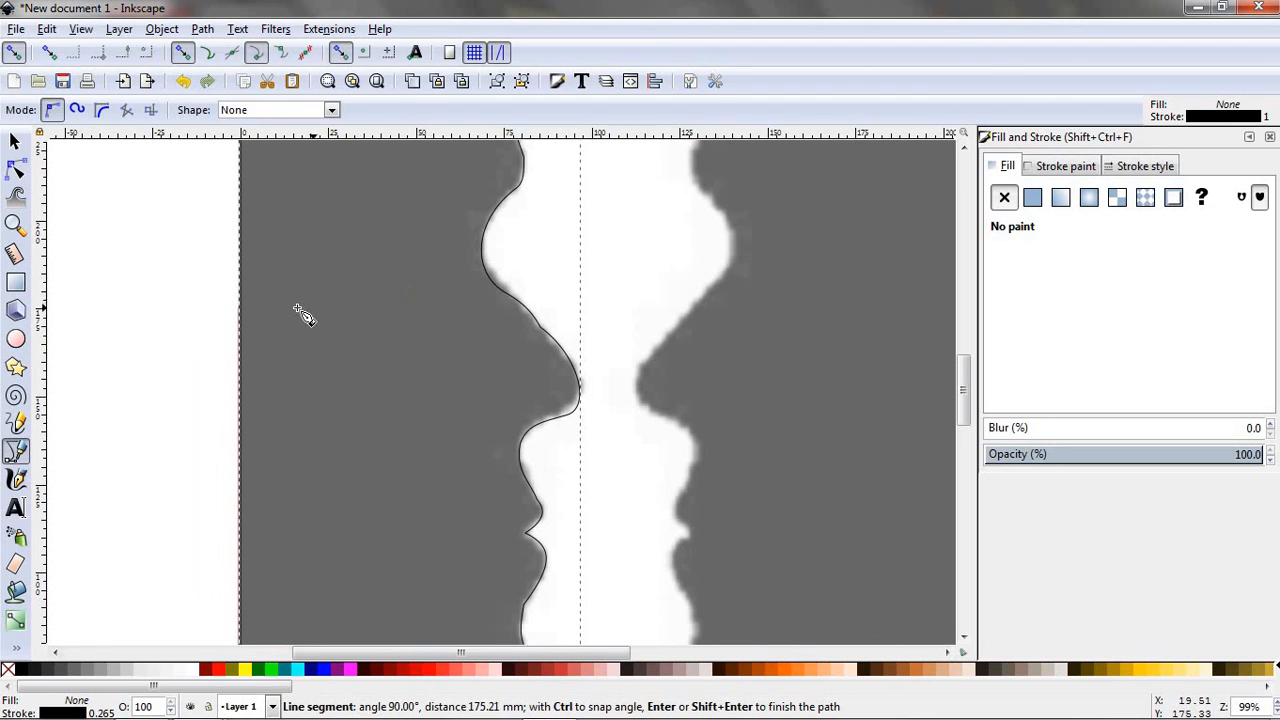
pyautogui.keyDown('ctrl'); pyautogui.scroll(2, 261, 240); pyautogui.keyUp('ctrl')
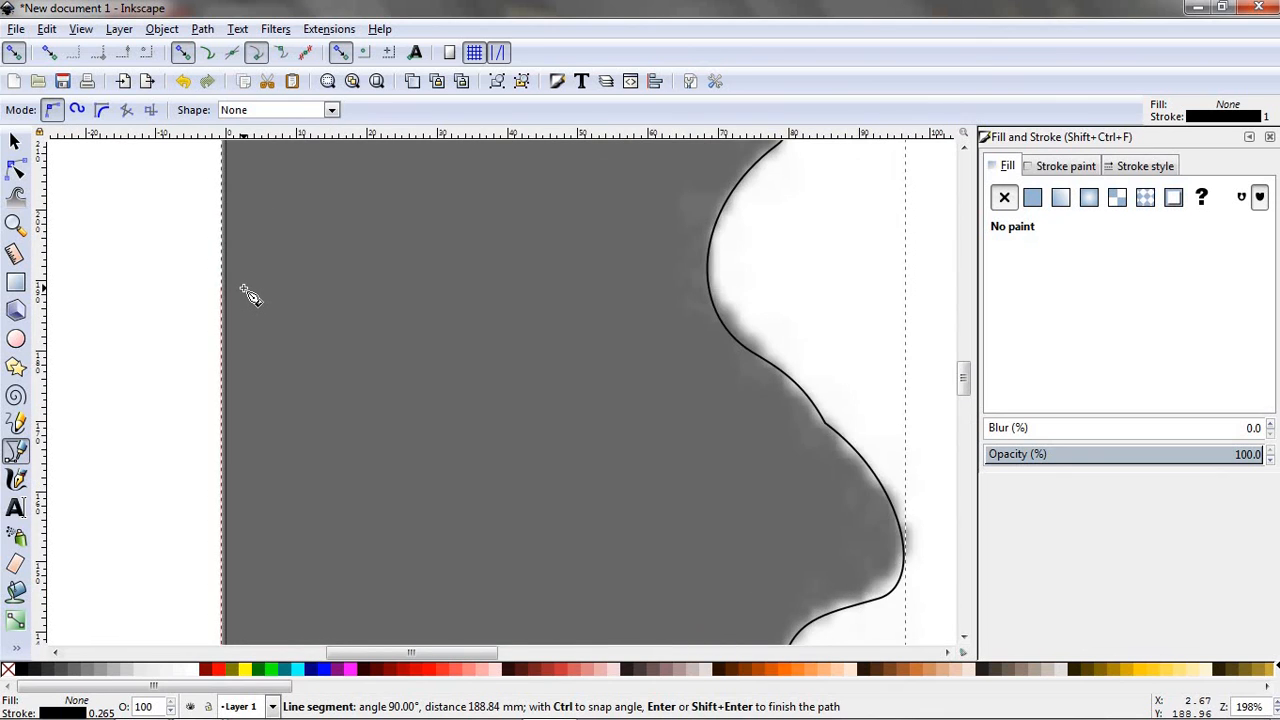
pyautogui.keyDown('ctrl'); pyautogui.scroll(-4, 250, 295); pyautogui.keyUp('ctrl')
pyautogui.scroll(3, 250, 295)
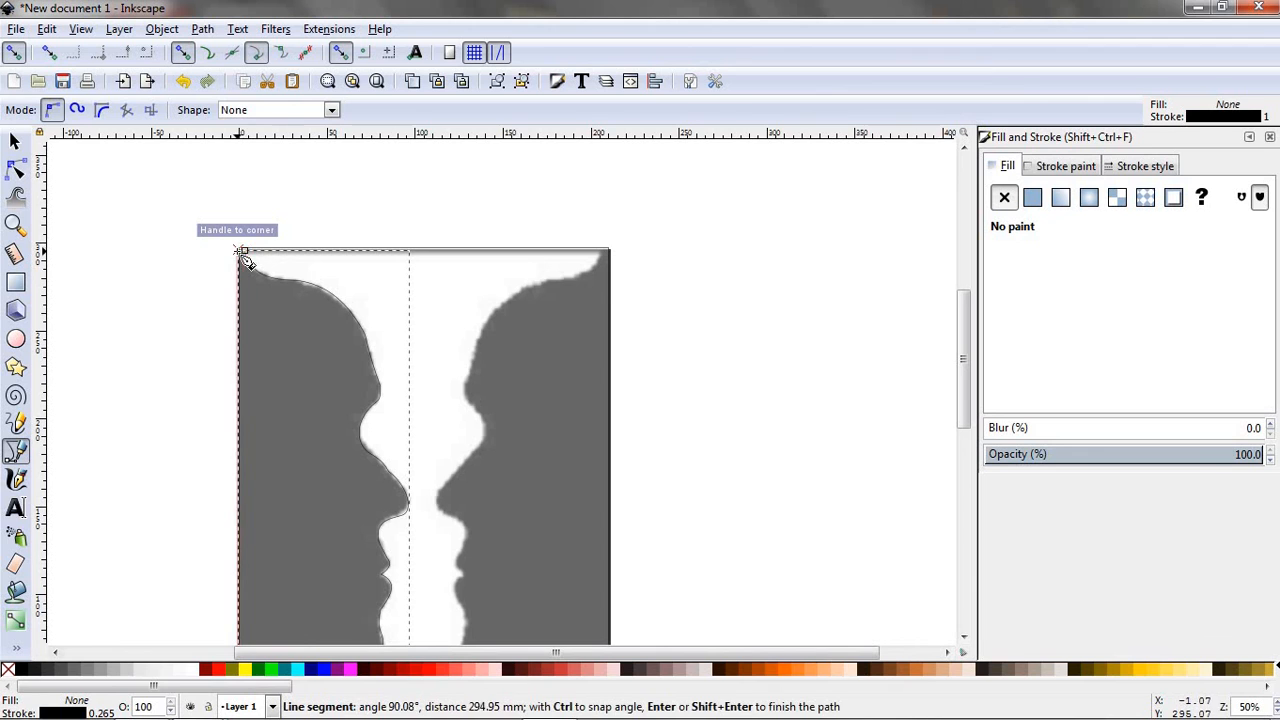
pyautogui.keyDown('ctrl'); pyautogui.scroll(8, 245, 259); pyautogui.keyUp('ctrl')
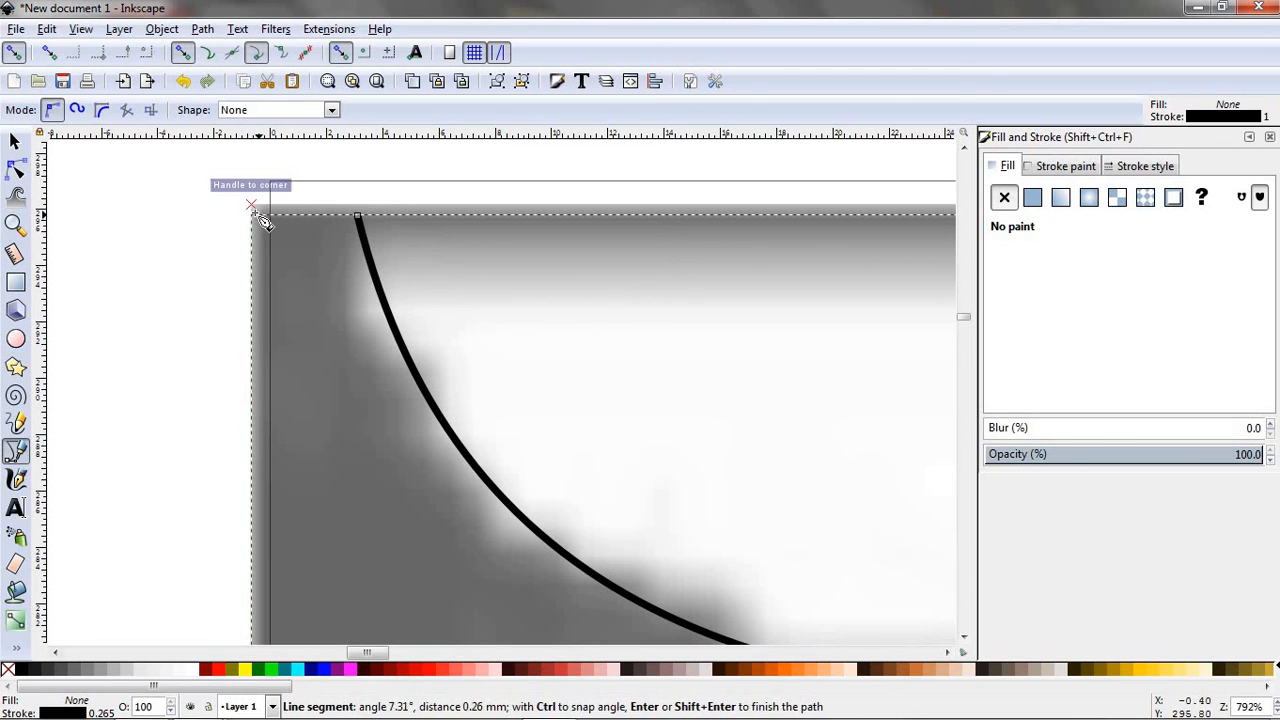
pyautogui.click(253, 216)
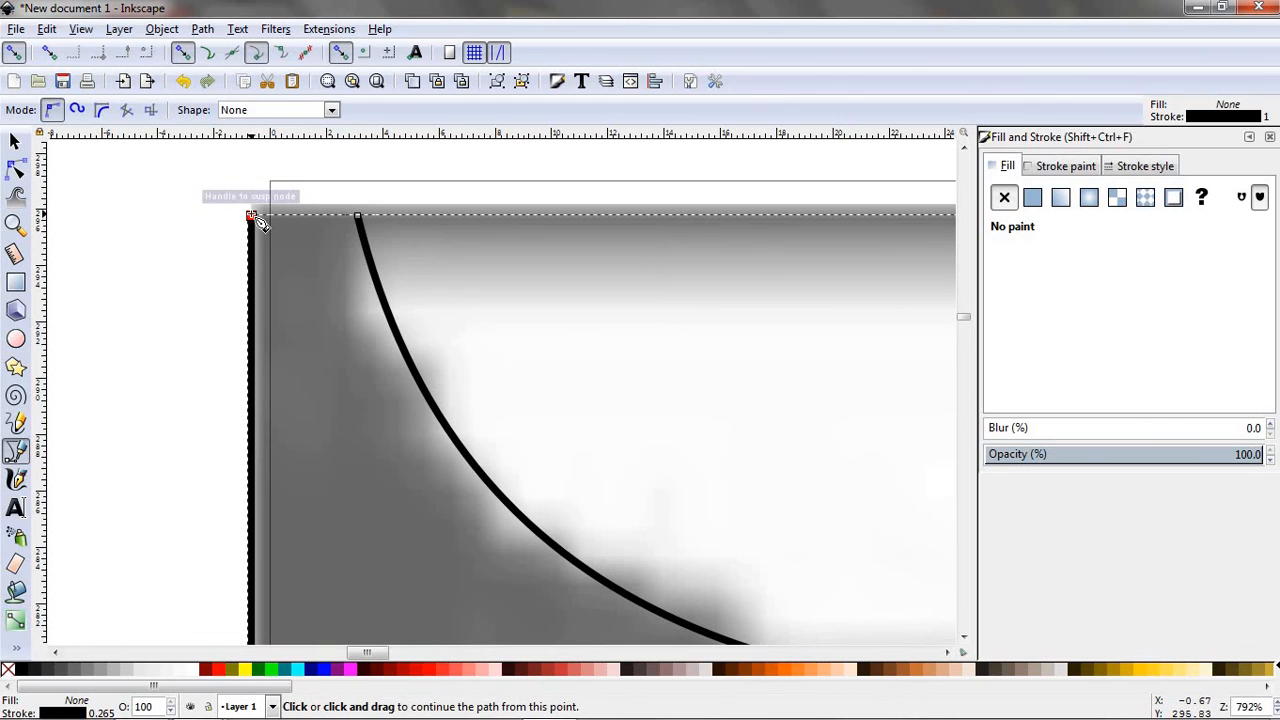
pyautogui.click(252, 215)
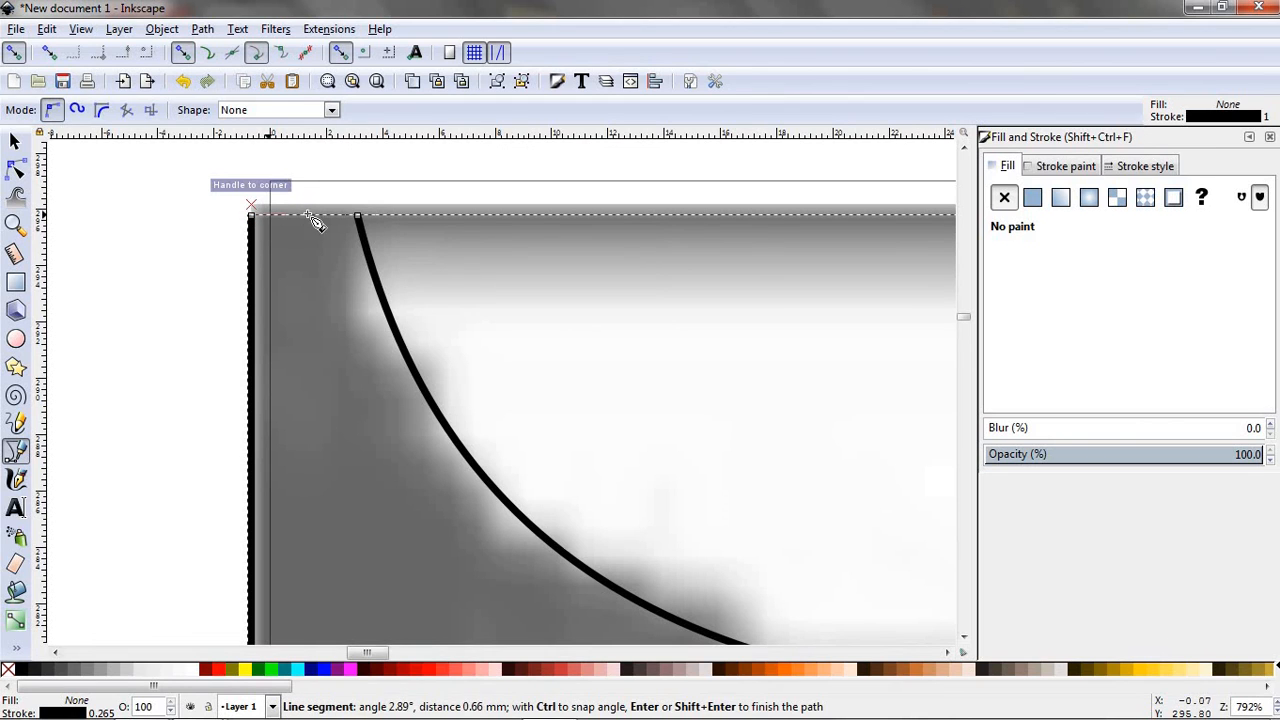
pyautogui.click(359, 215)
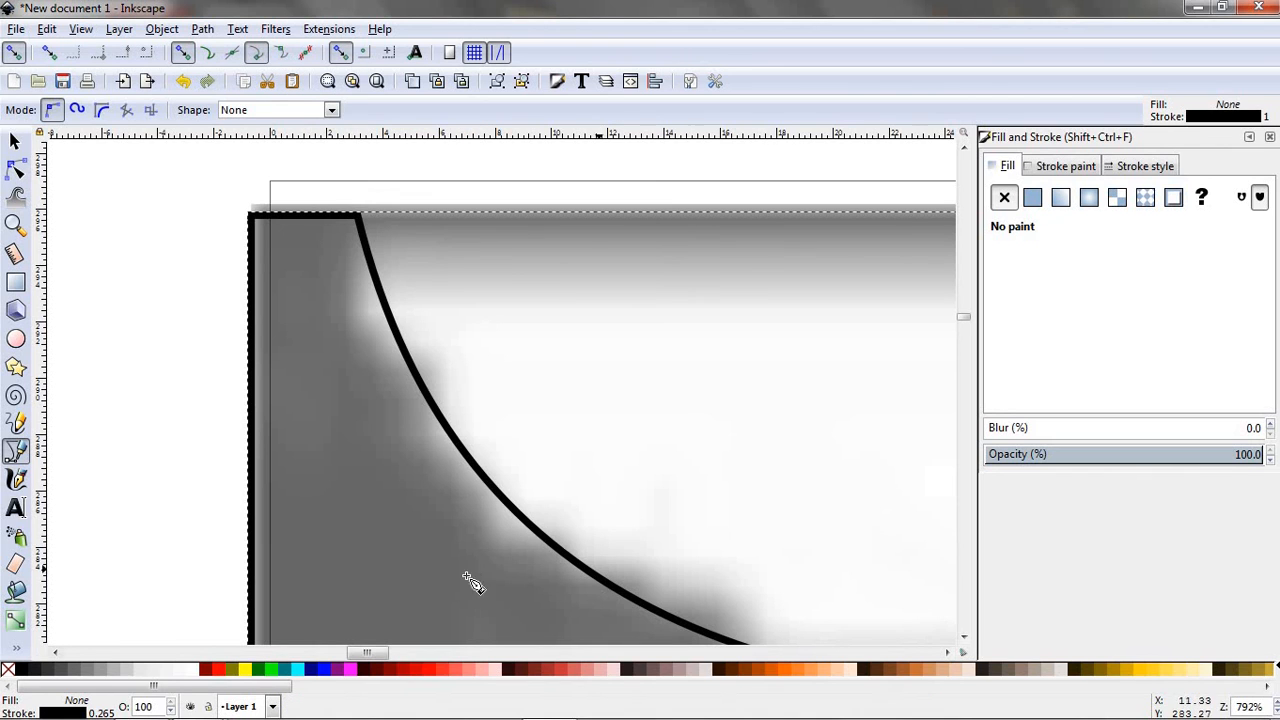
# - Move the faces_and_vase image off the page to about X -265, Y -4 mm, leaving the traced face outline in place
pyautogui.scroll(-6, 647, 470)
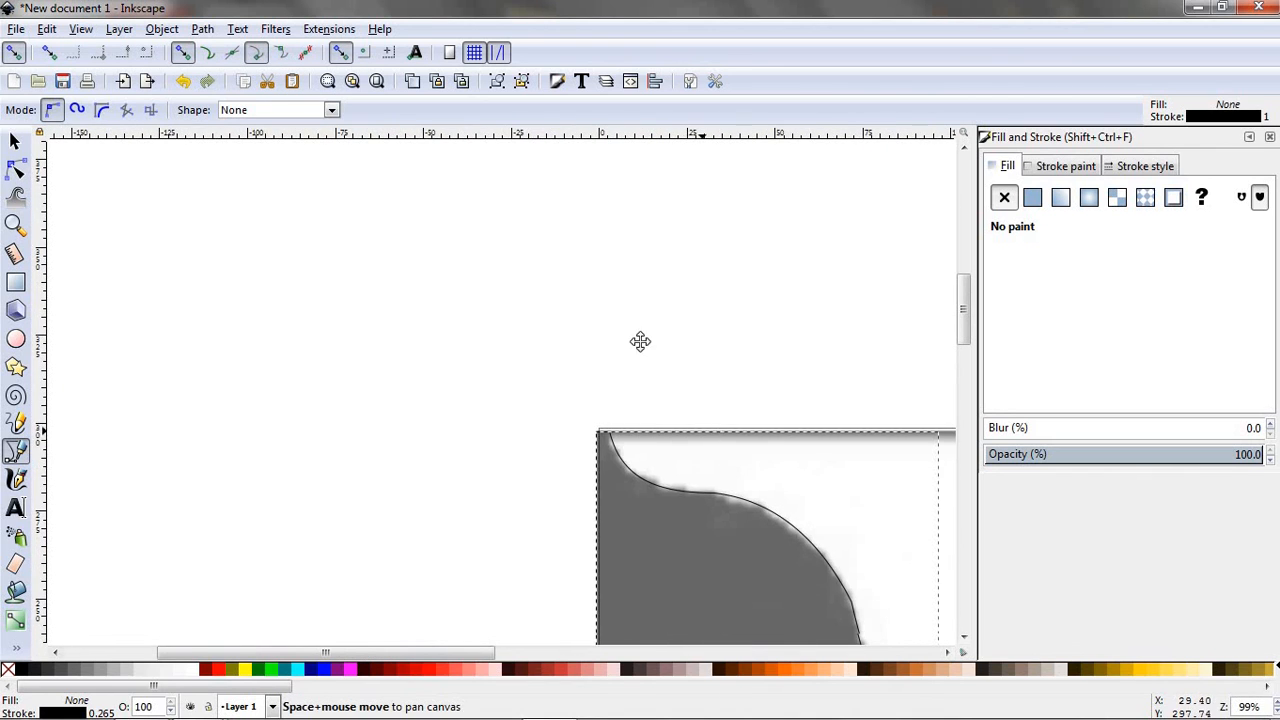
pyautogui.scroll(-10, 640, 340)
pyautogui.hscroll(9, 640, 340)
pyautogui.scroll(-3, 595, 300)
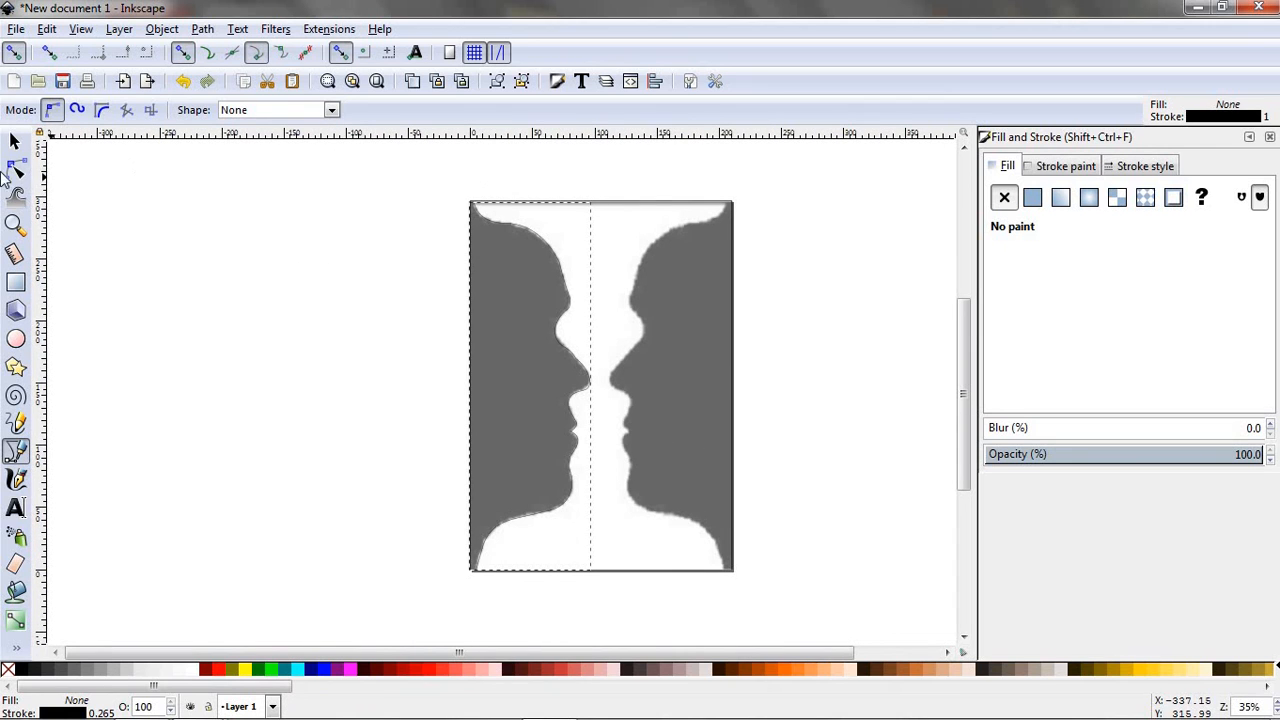
pyautogui.click(16, 140)
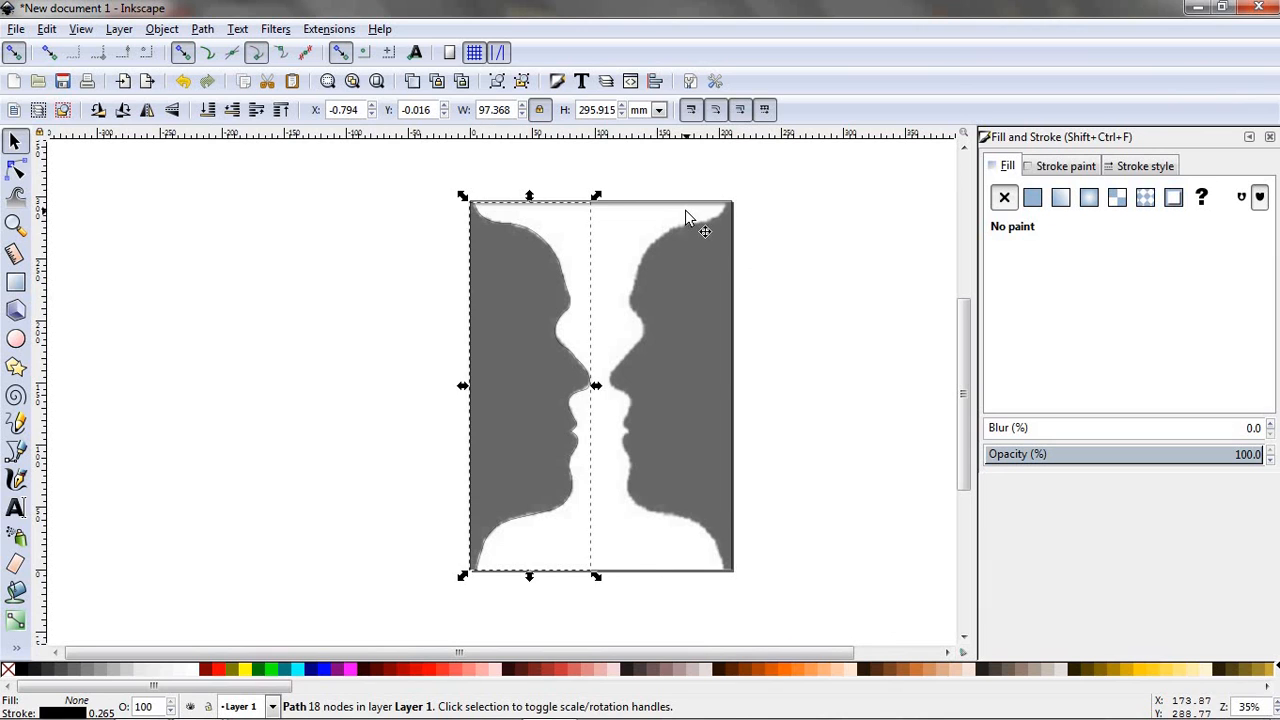
pyautogui.moveTo(686, 217)
pyautogui.mouseDown()
pyautogui.moveTo(751, 286)
pyautogui.moveTo(331, 251)
pyautogui.moveTo(361, 224)
pyautogui.mouseUp()
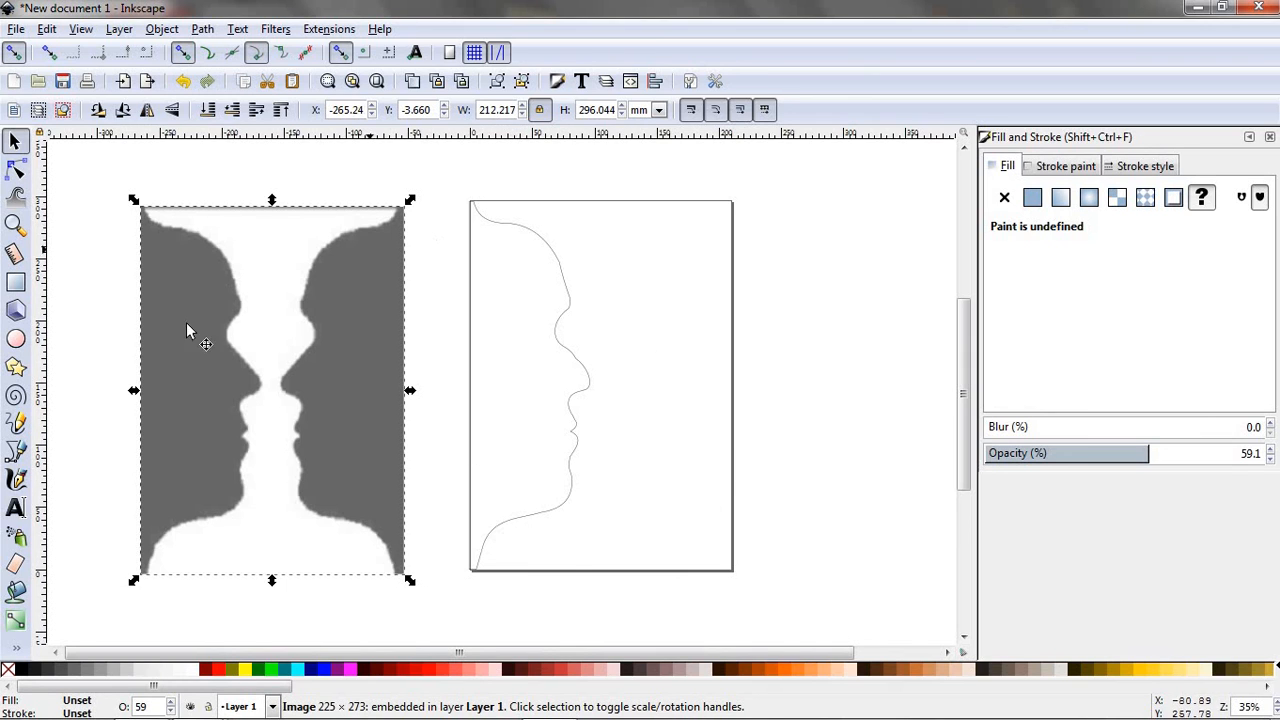
# - Choose a flat black fill (000000ff) and bucket-fill the interior of the traced face outline
pyautogui.click(1032, 197)
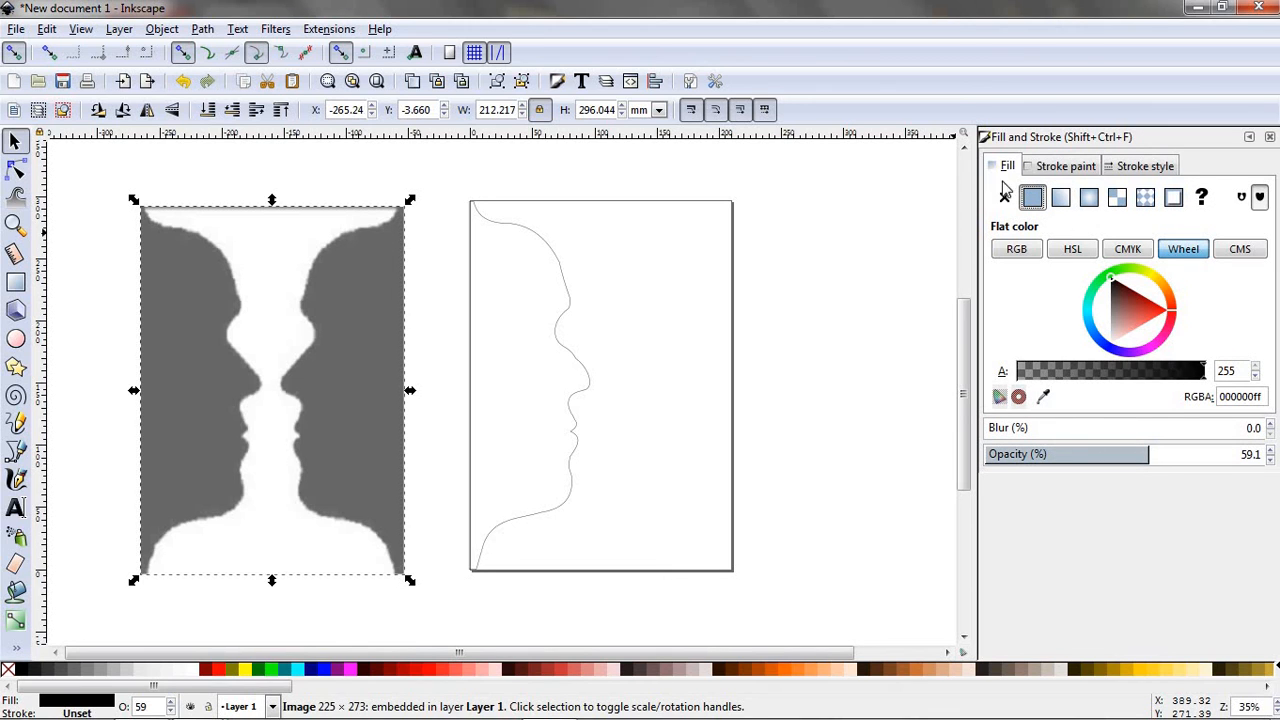
pyautogui.click(15, 591)
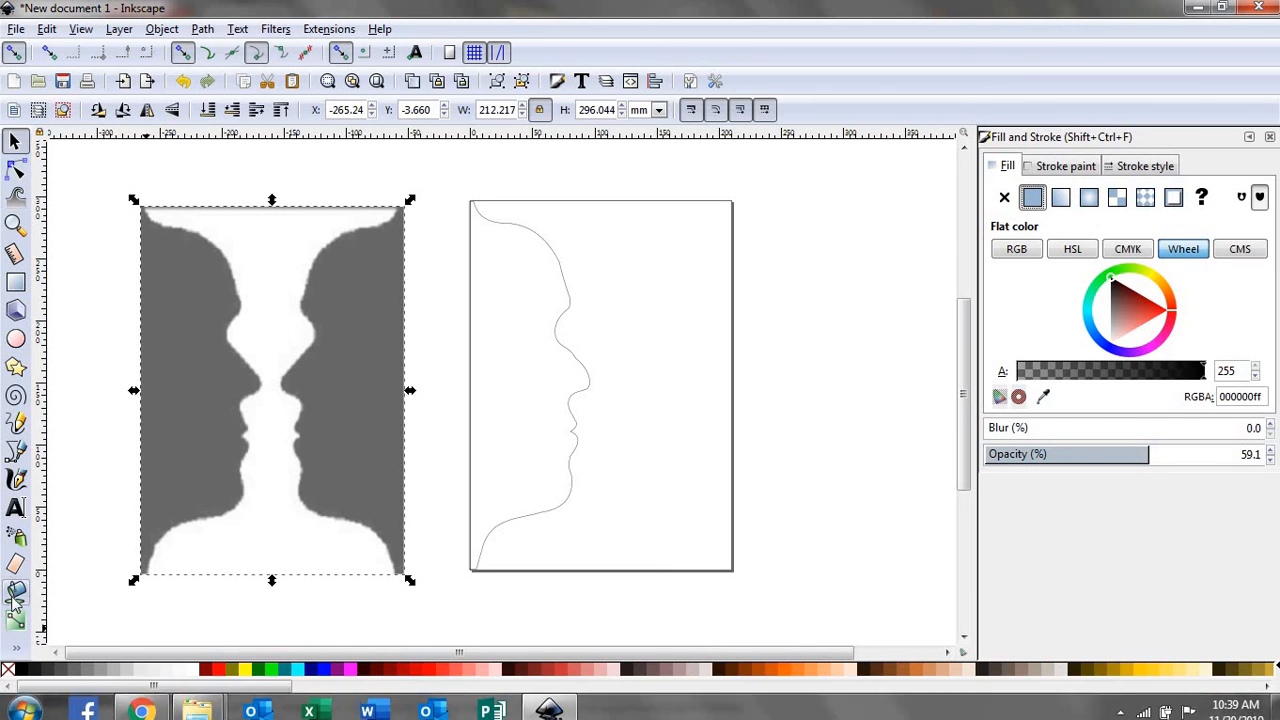
pyautogui.click(508, 412)
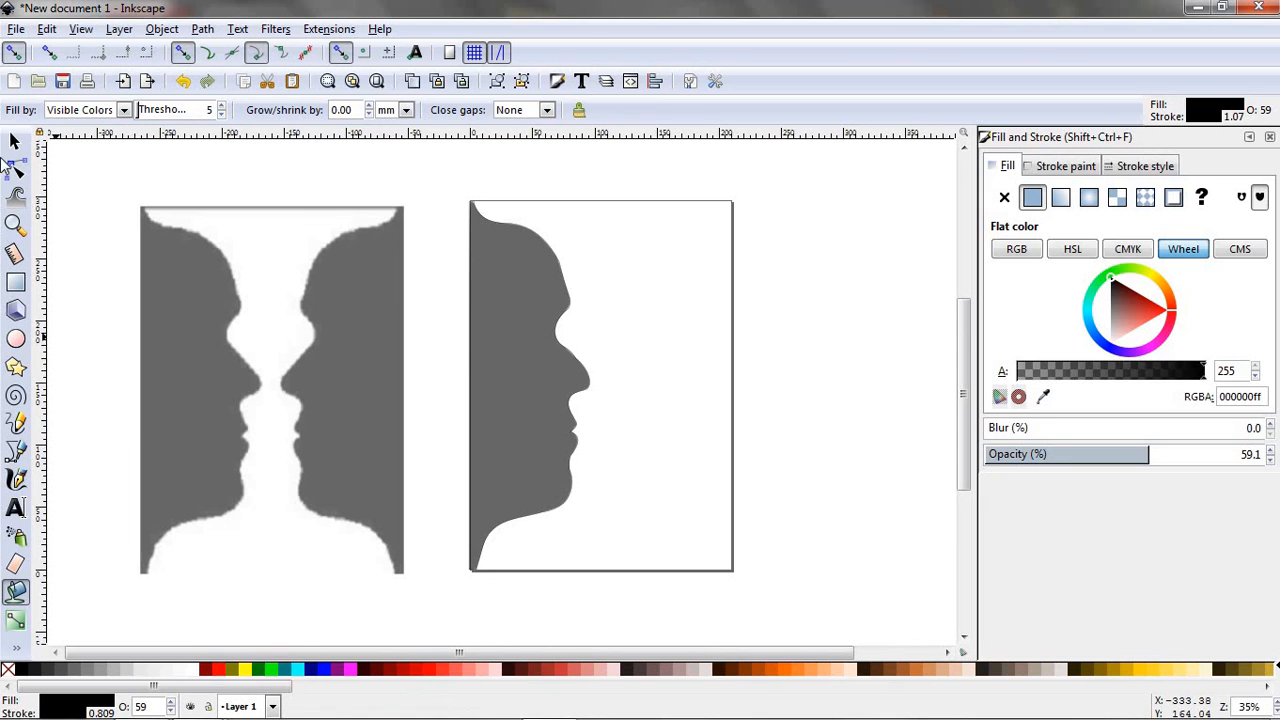
# - Duplicate the filled face together with its outline and move the copy to about X 98, Y -264 mm
pyautogui.click(14, 141)
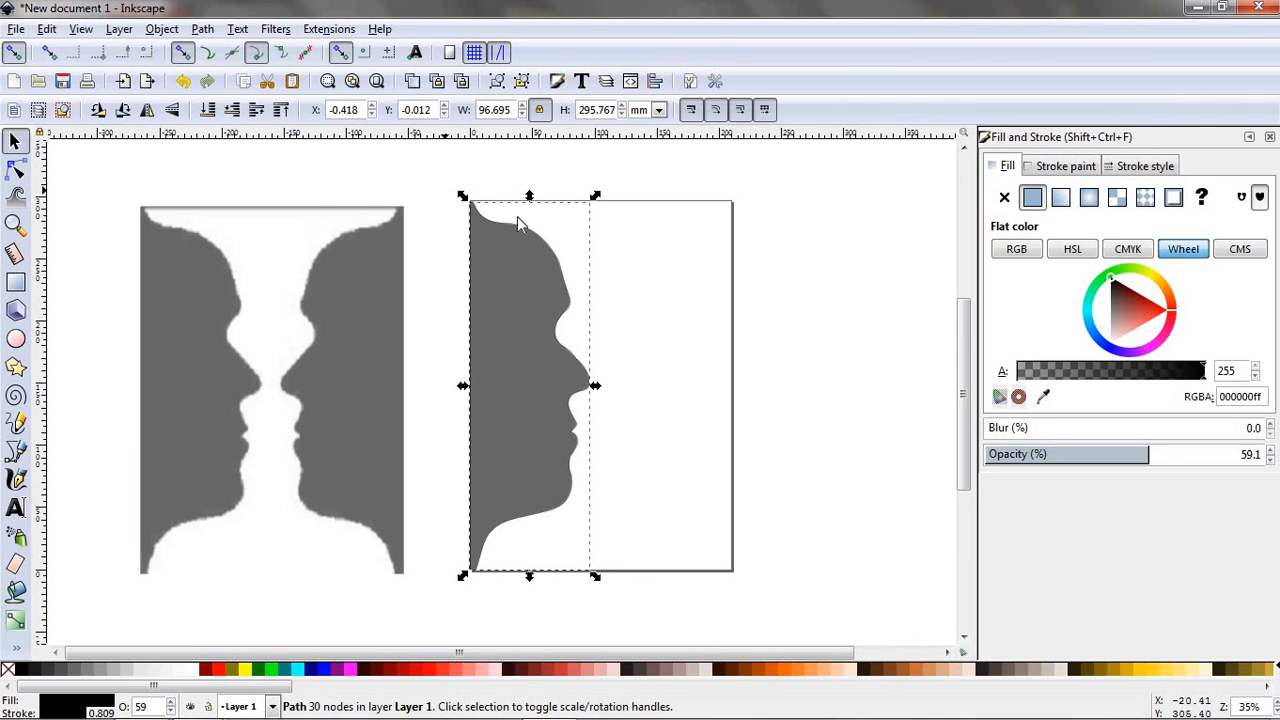
pyautogui.moveTo(445, 189); pyautogui.dragTo(637, 300)
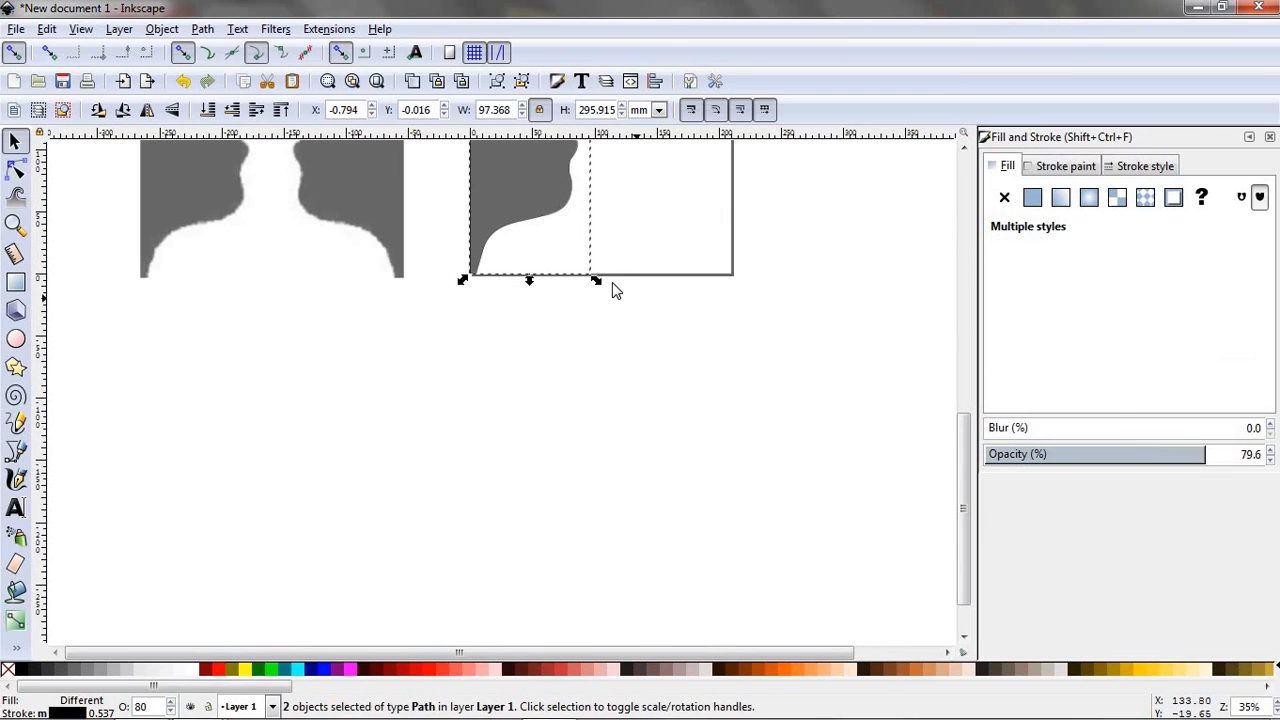
pyautogui.rightClick(549, 242)
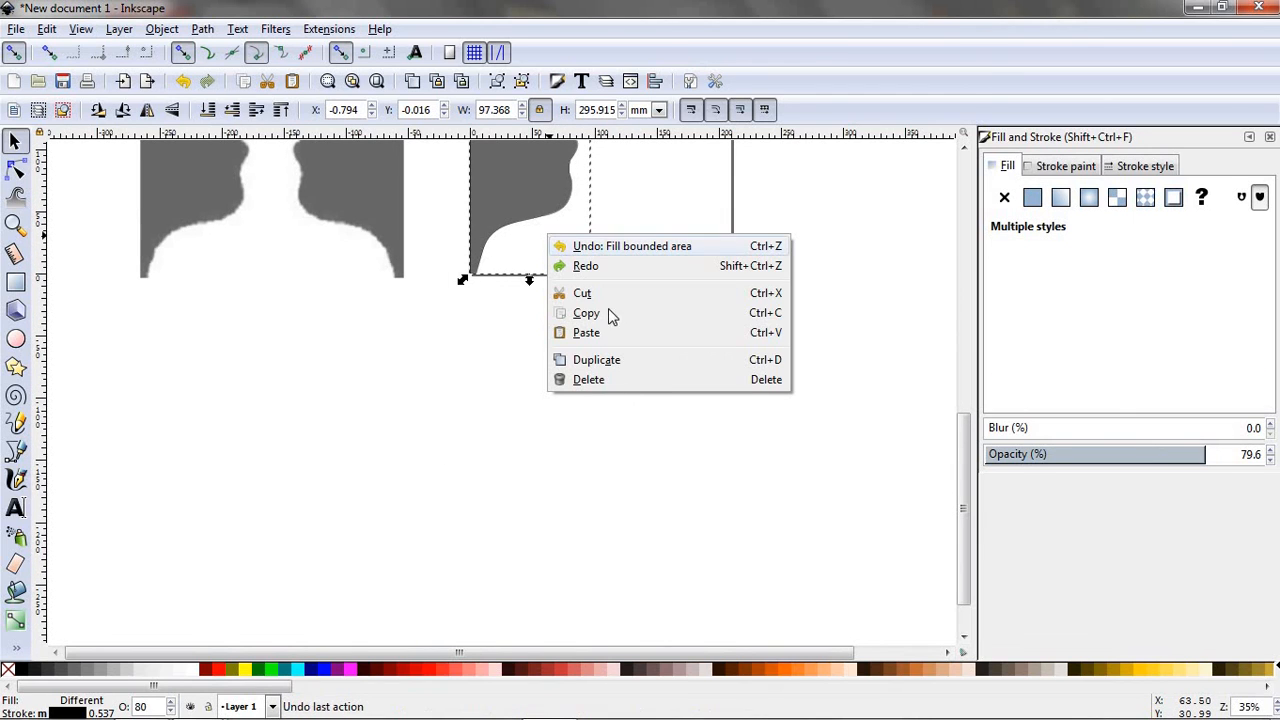
pyautogui.click(596, 362)
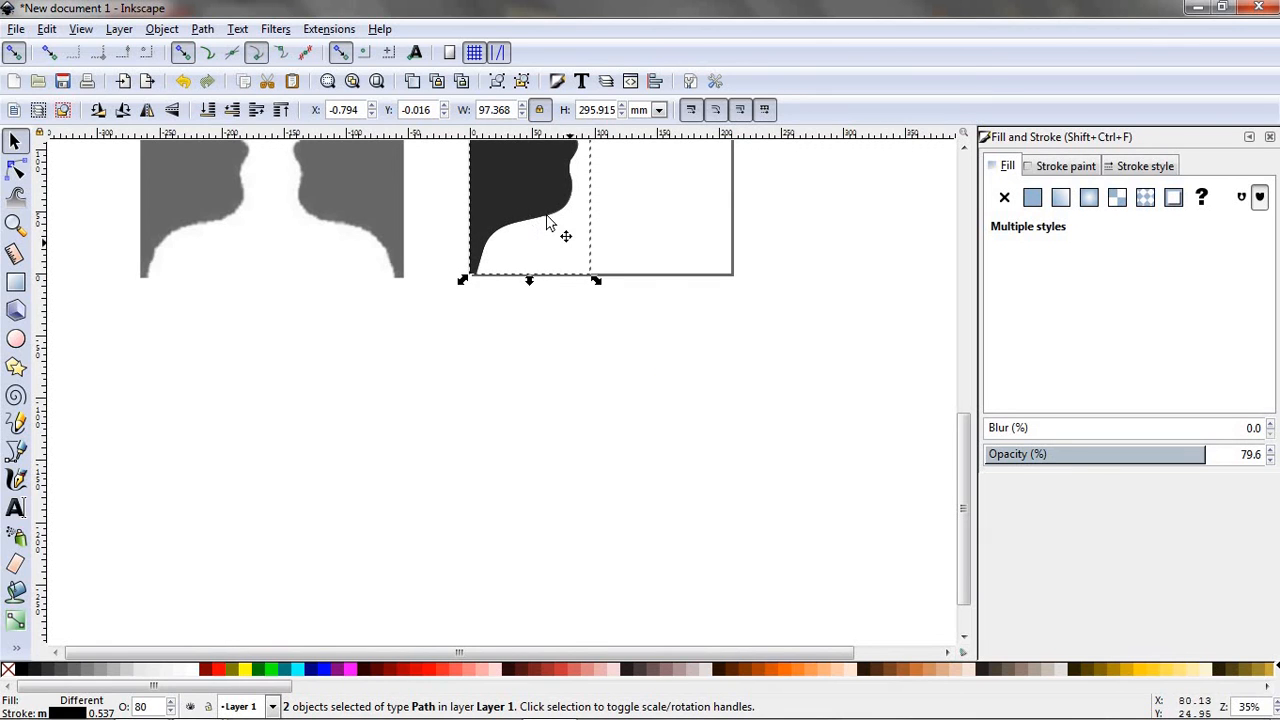
pyautogui.moveTo(566, 235); pyautogui.dragTo(672, 550)
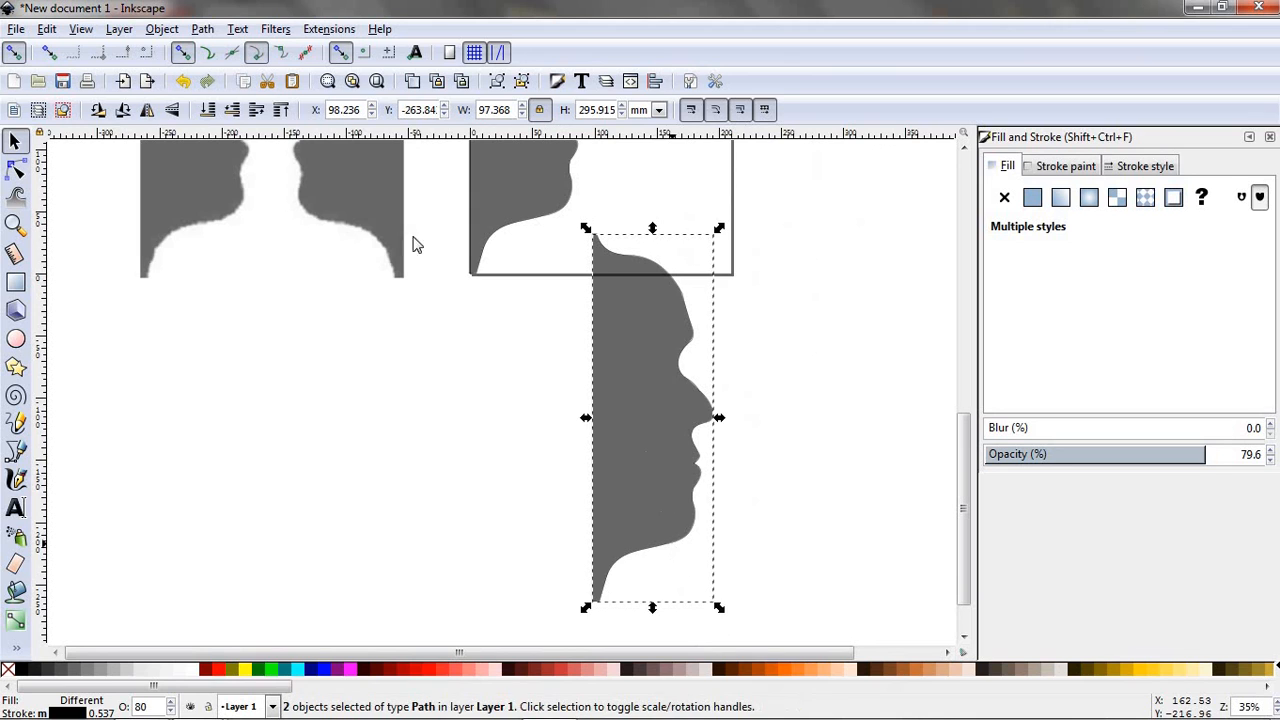
# - Flip the duplicated face horizontally and place it against the page's right edge at about X 113, Y -1 mm
pyautogui.click(162, 29)
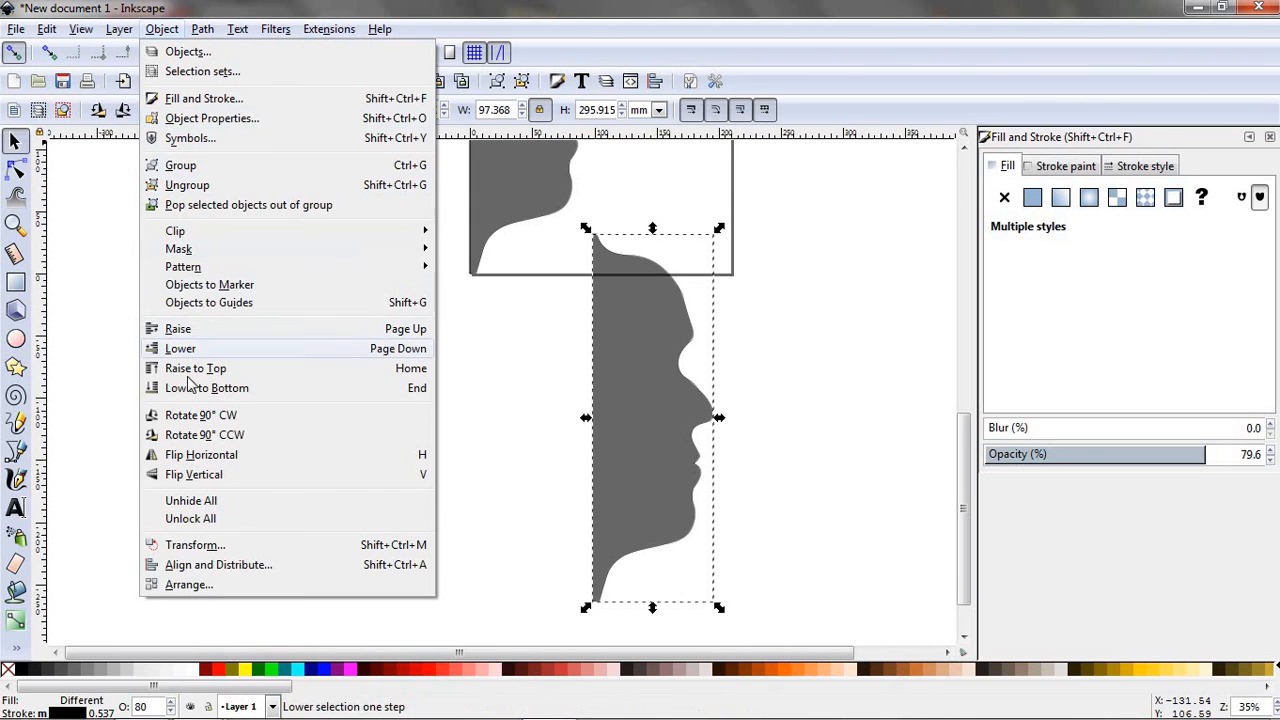
pyautogui.click(207, 456)
pyautogui.moveTo(697, 430); pyautogui.dragTo(720, 229)
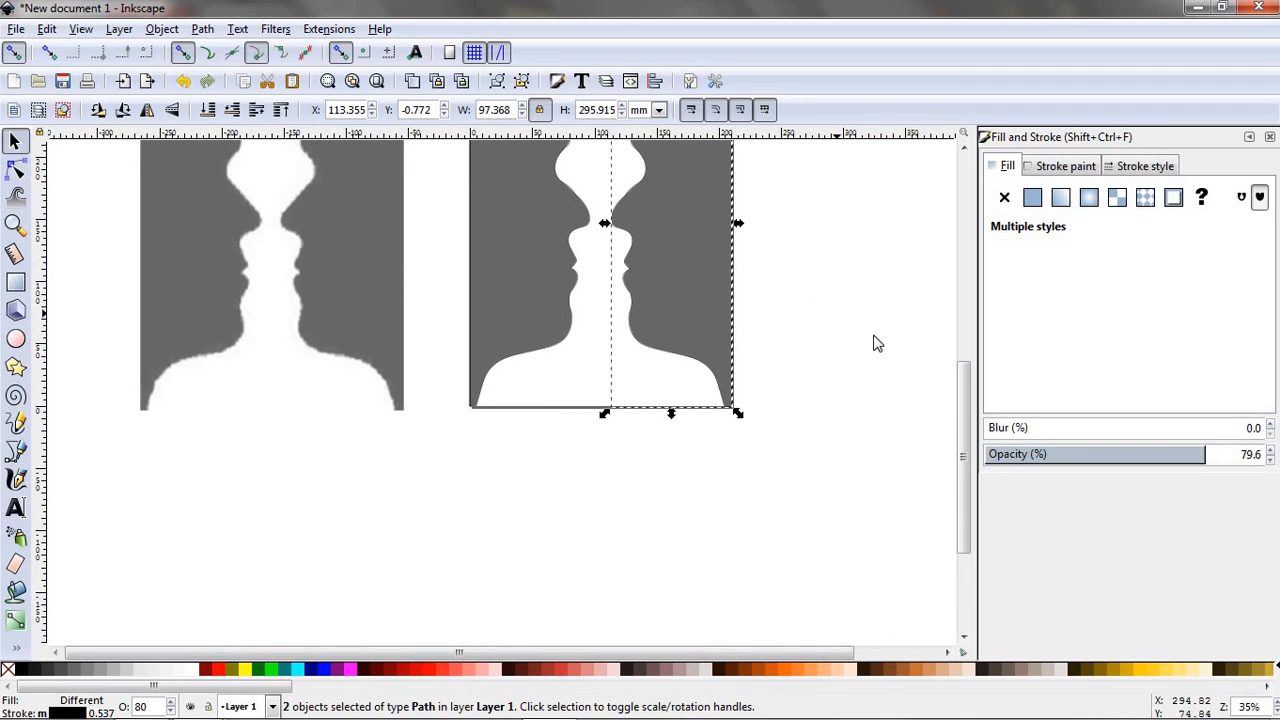
# - Deselect the mirrored face and select the four-node rectangular path that frames both faces
pyautogui.click(594, 543)
pyautogui.scroll(4, 594, 543)
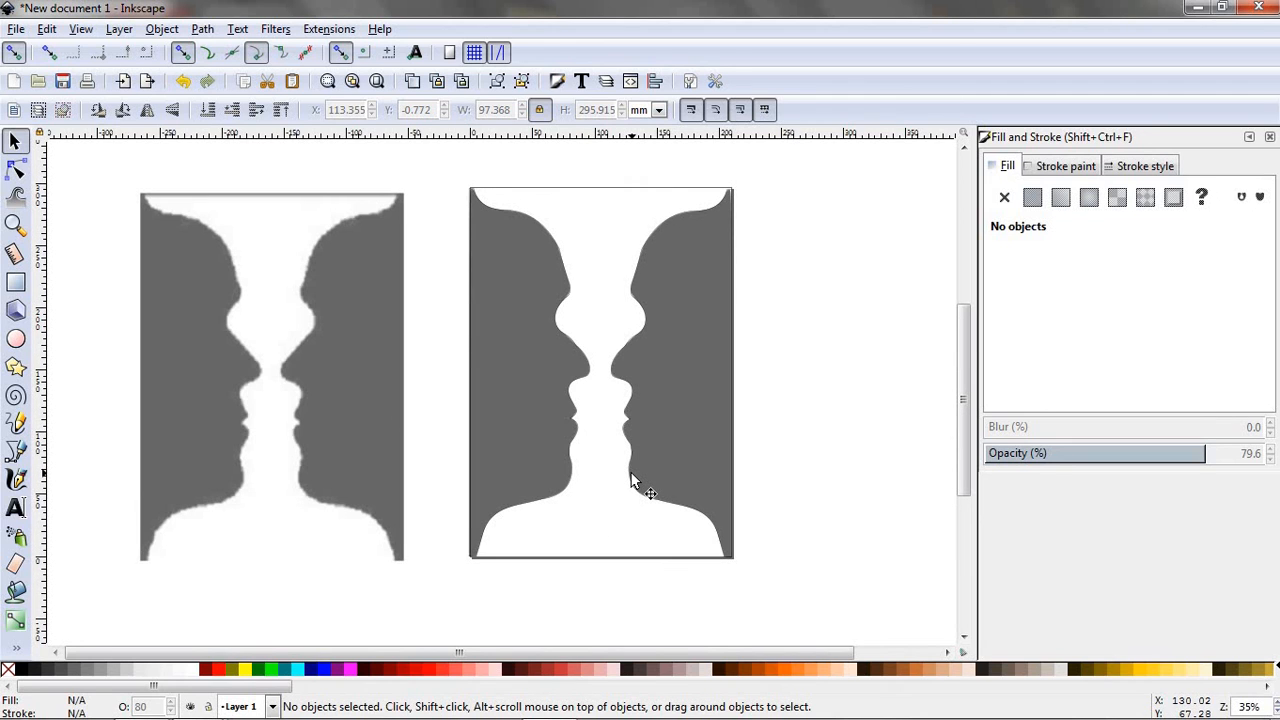
pyautogui.click(632, 480)
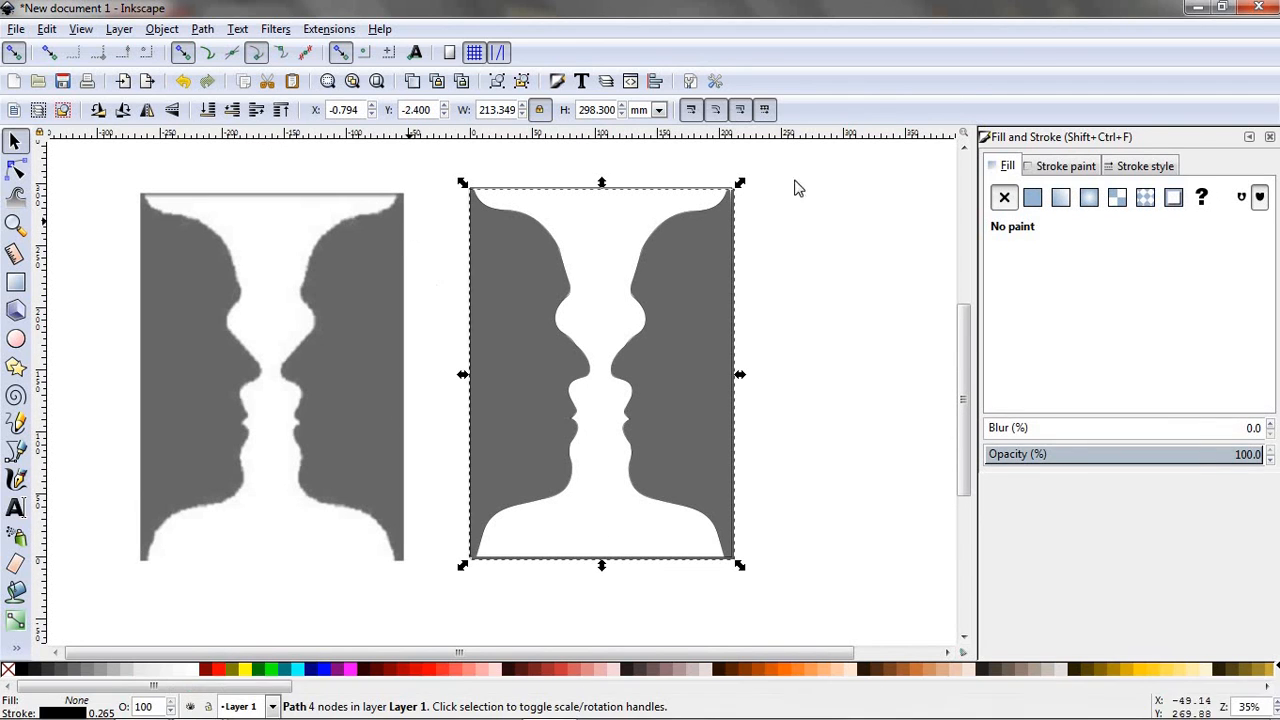